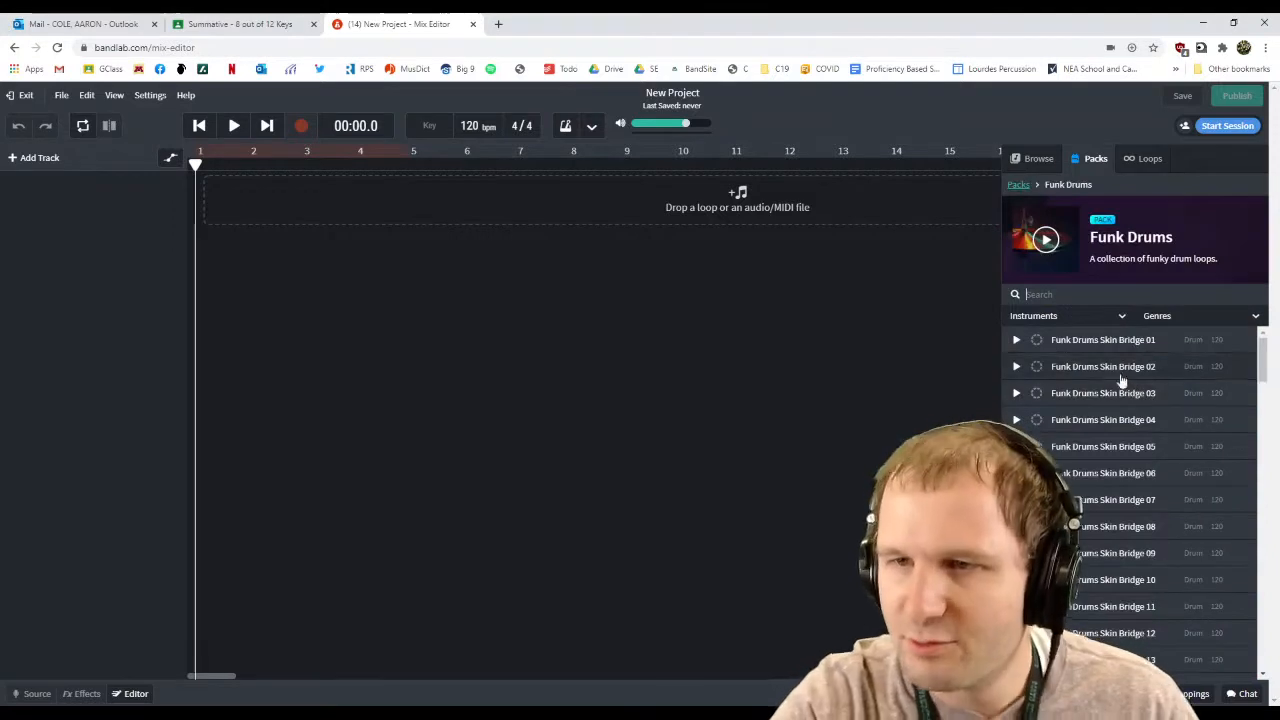
Browse the Funk Drums pack and add the Funk Drums Skin Chorus 01 loop to a new track at bar 1
{"action": "scroll", "coordinate": [1097, 345], "scroll_direction": "down", "scroll_amount": 8}
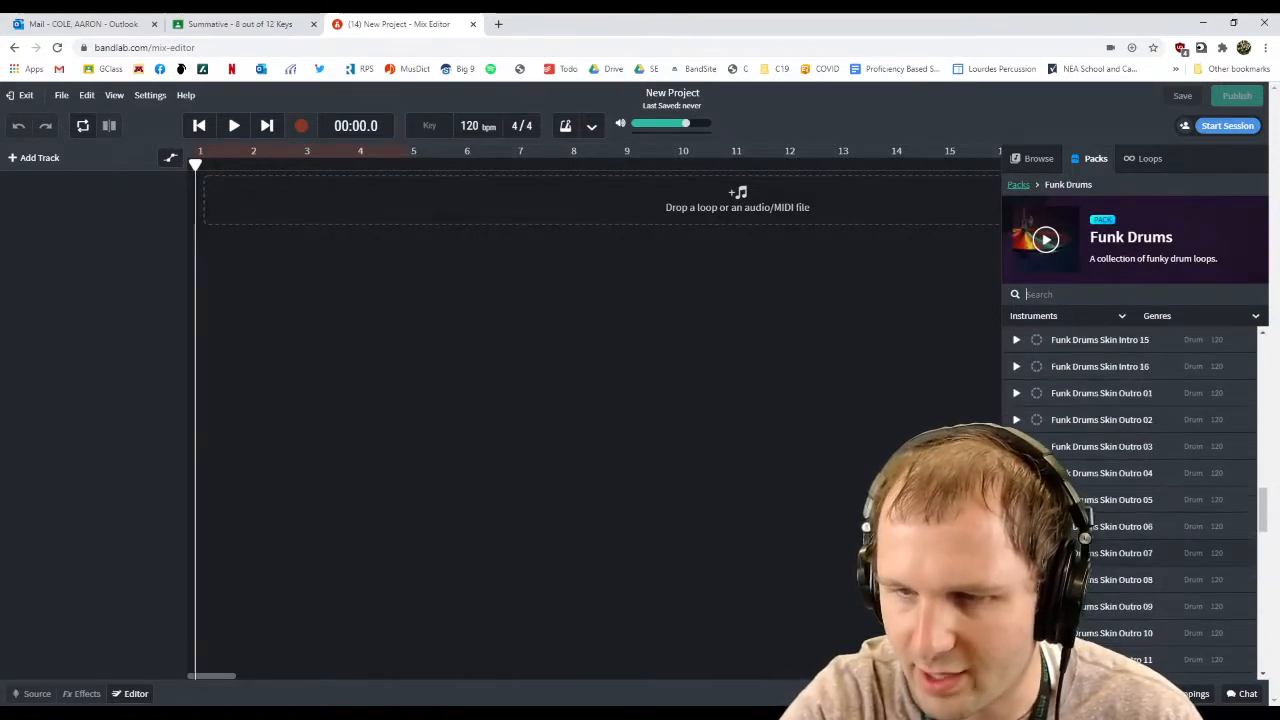
{"action": "scroll", "coordinate": [1130, 500], "scroll_direction": "up", "scroll_amount": 4}
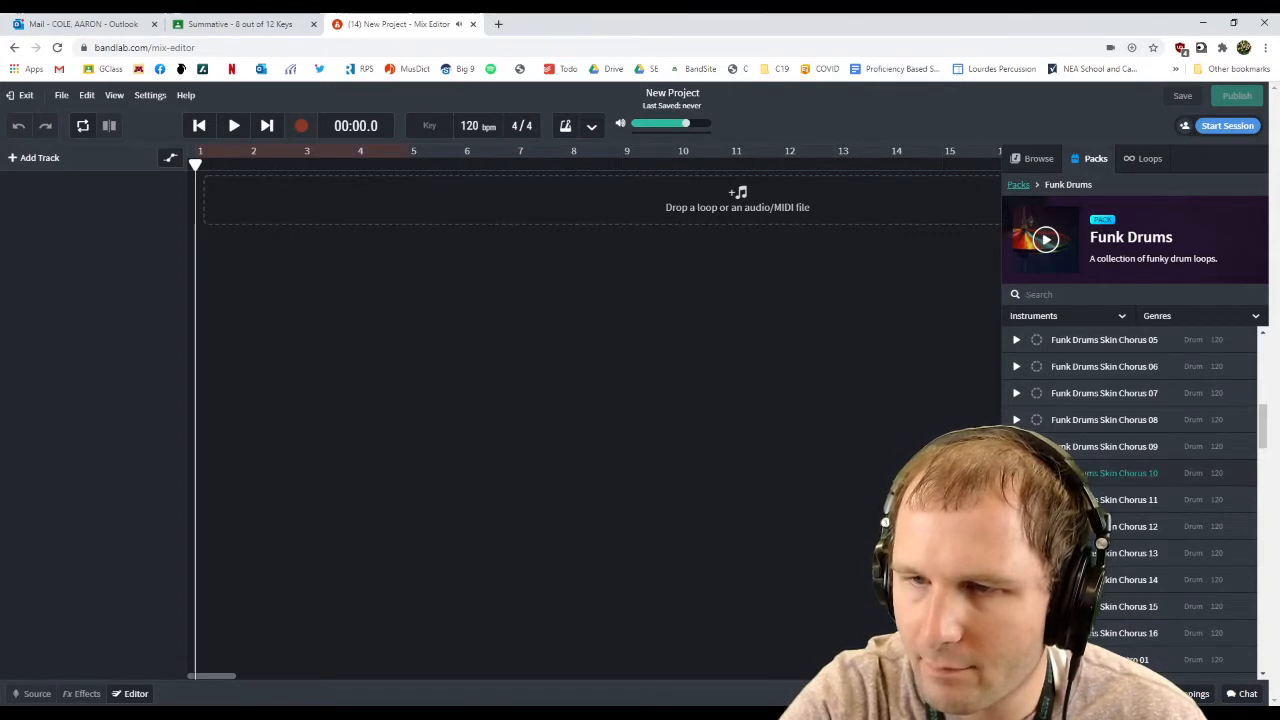
{"action": "scroll", "coordinate": [1130, 490], "scroll_direction": "up", "scroll_amount": 3}
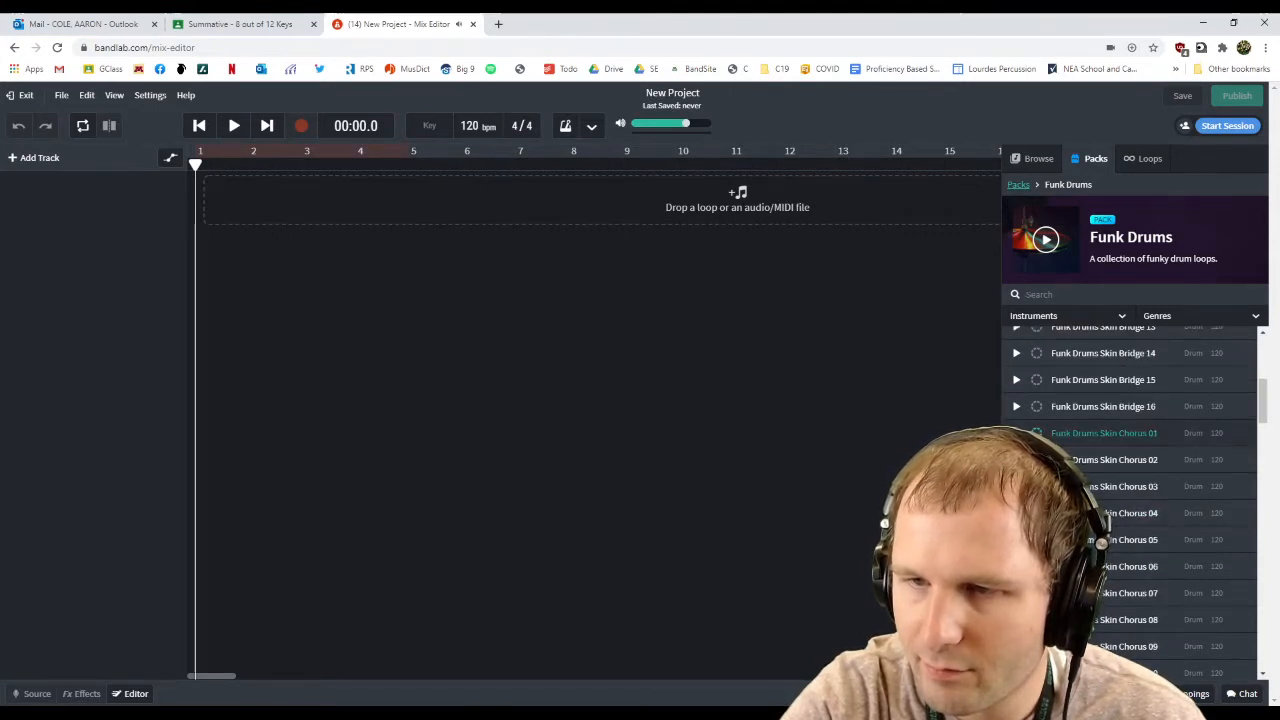
{"action": "left_click_drag", "start_coordinate": [536, 306], "coordinate": [198, 197]}
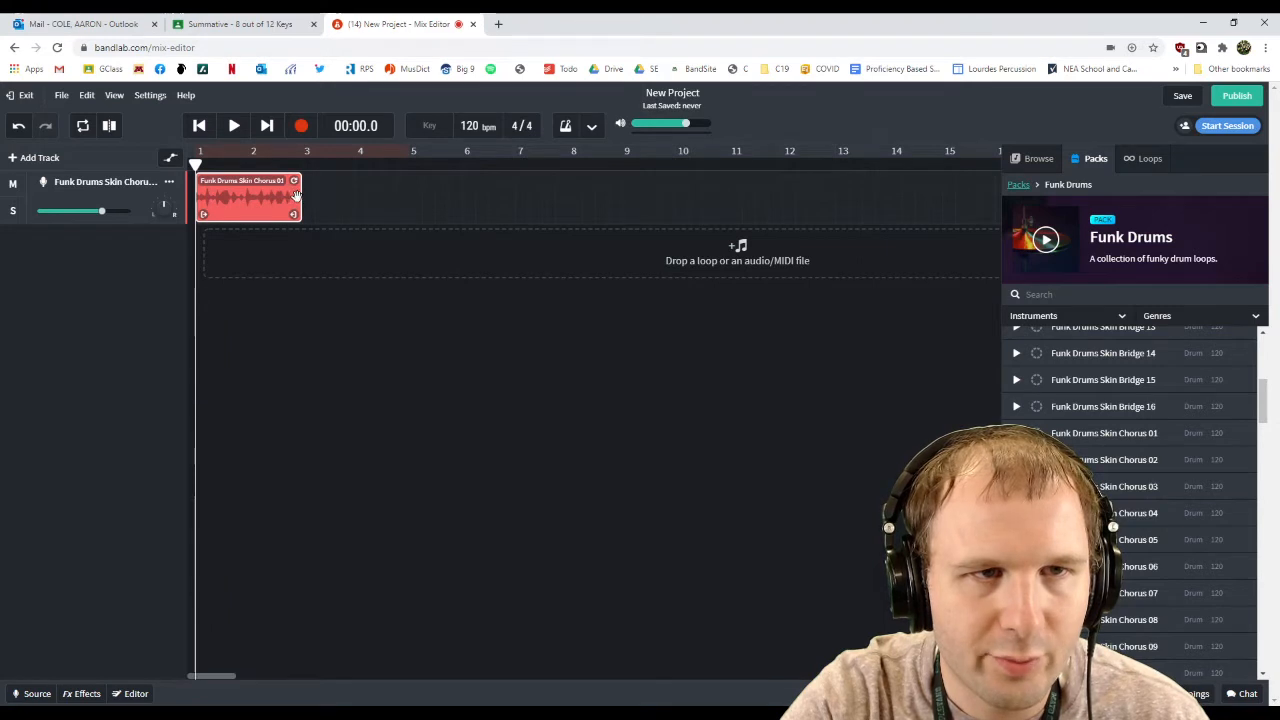
Extend the drum loop so it repeats up to bar 17, hiding the loop browser to make room
{"action": "left_click_drag", "start_coordinate": [301, 200], "coordinate": [988, 183]}
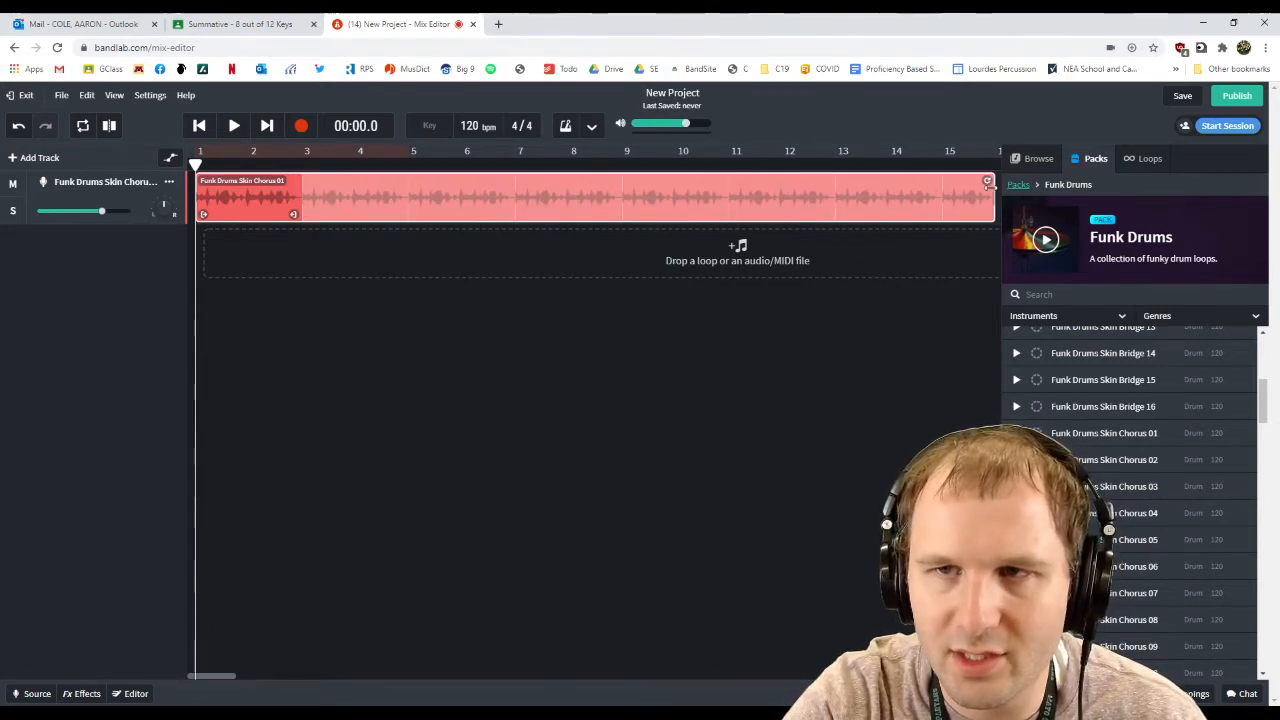
{"action": "left_click", "coordinate": [115, 95]}
{"action": "left_click", "coordinate": [140, 175]}
{"action": "left_click_drag", "start_coordinate": [996, 180], "coordinate": [1050, 183]}
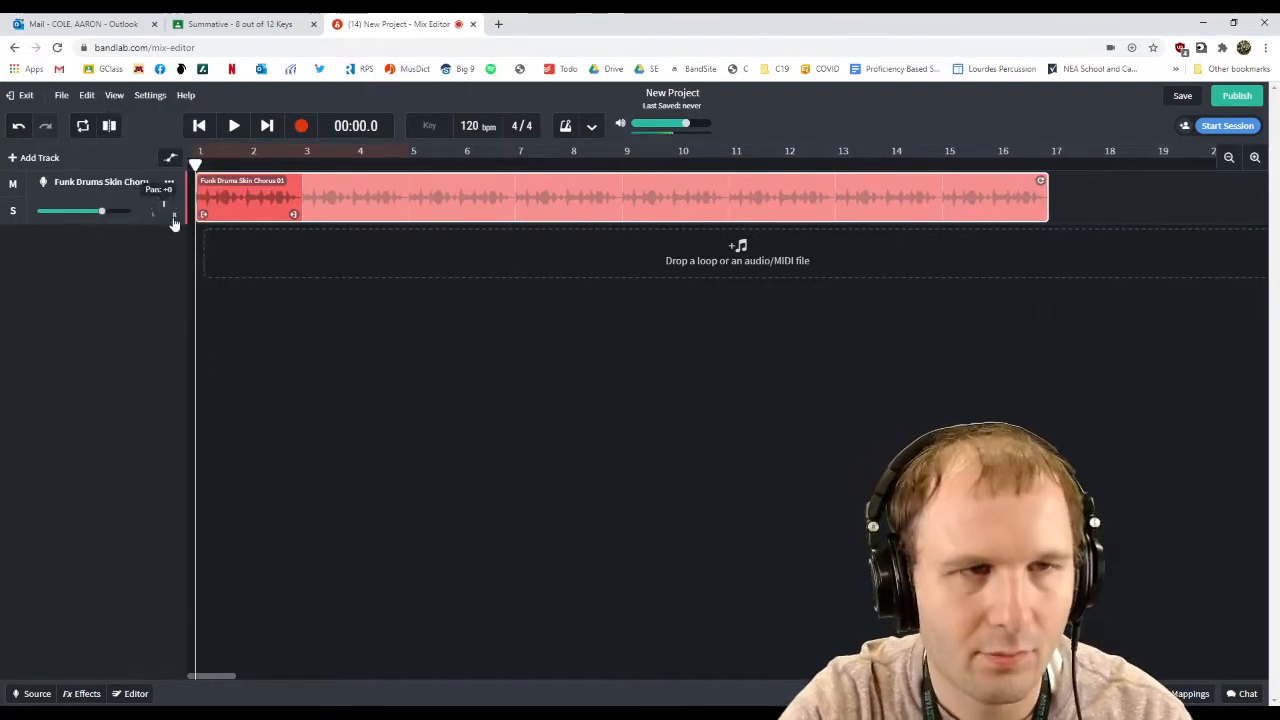
Play back the opening bars of the drum loop and return the playhead to the project start
{"action": "key", "text": "space"}
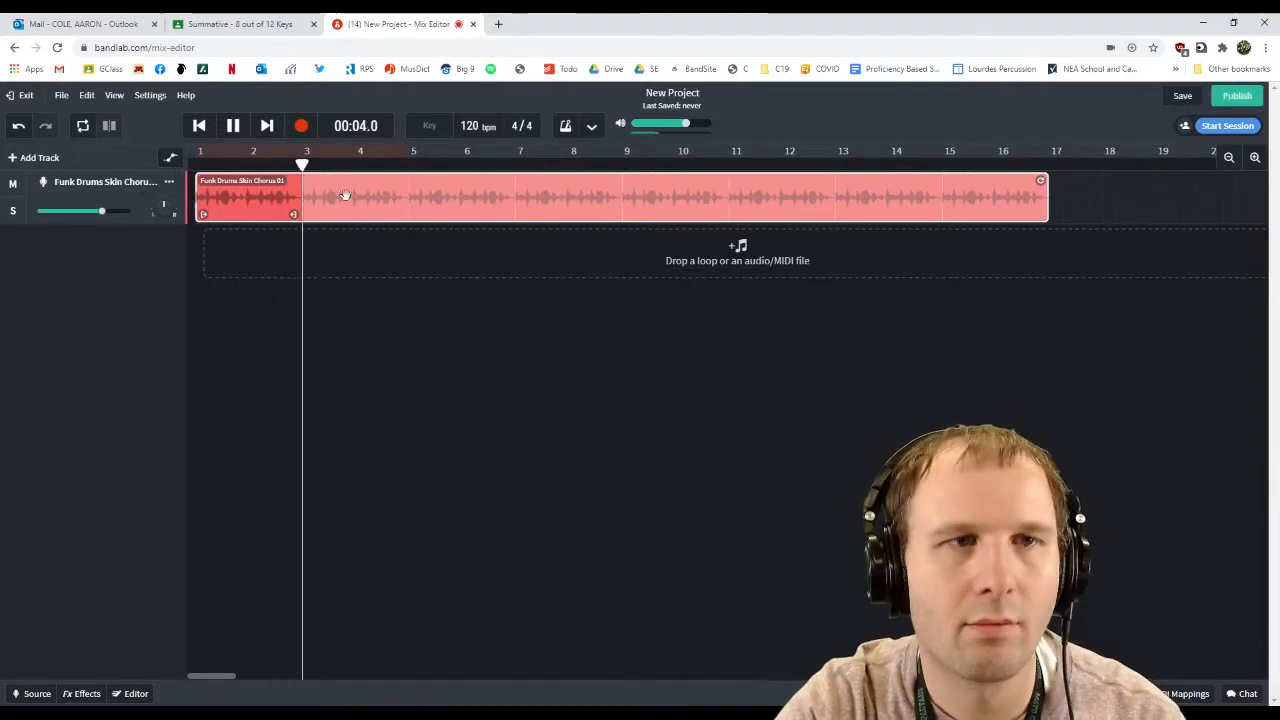
{"action": "key", "text": "space"}
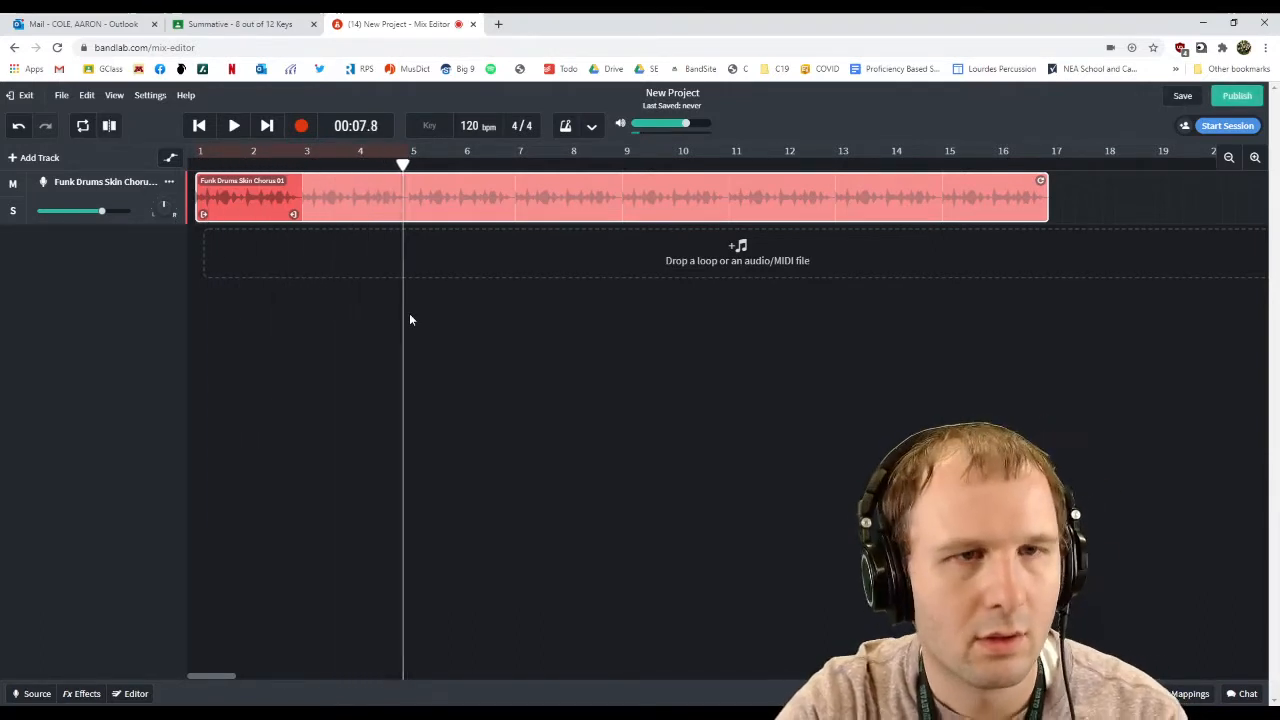
{"action": "left_click_drag", "start_coordinate": [403, 164], "coordinate": [81, 157]}
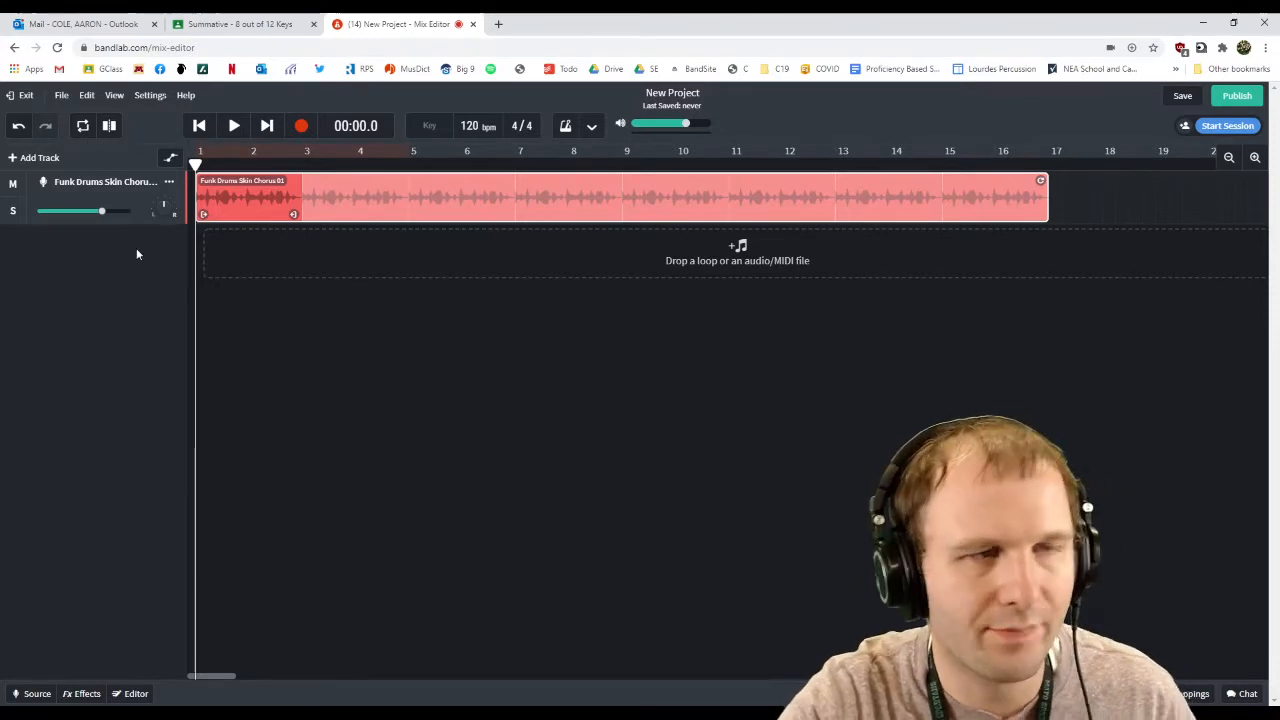
Add a Voice/Mic track below the drums and name it Bass
{"action": "left_click", "coordinate": [35, 158]}
{"action": "left_click", "coordinate": [659, 402]}
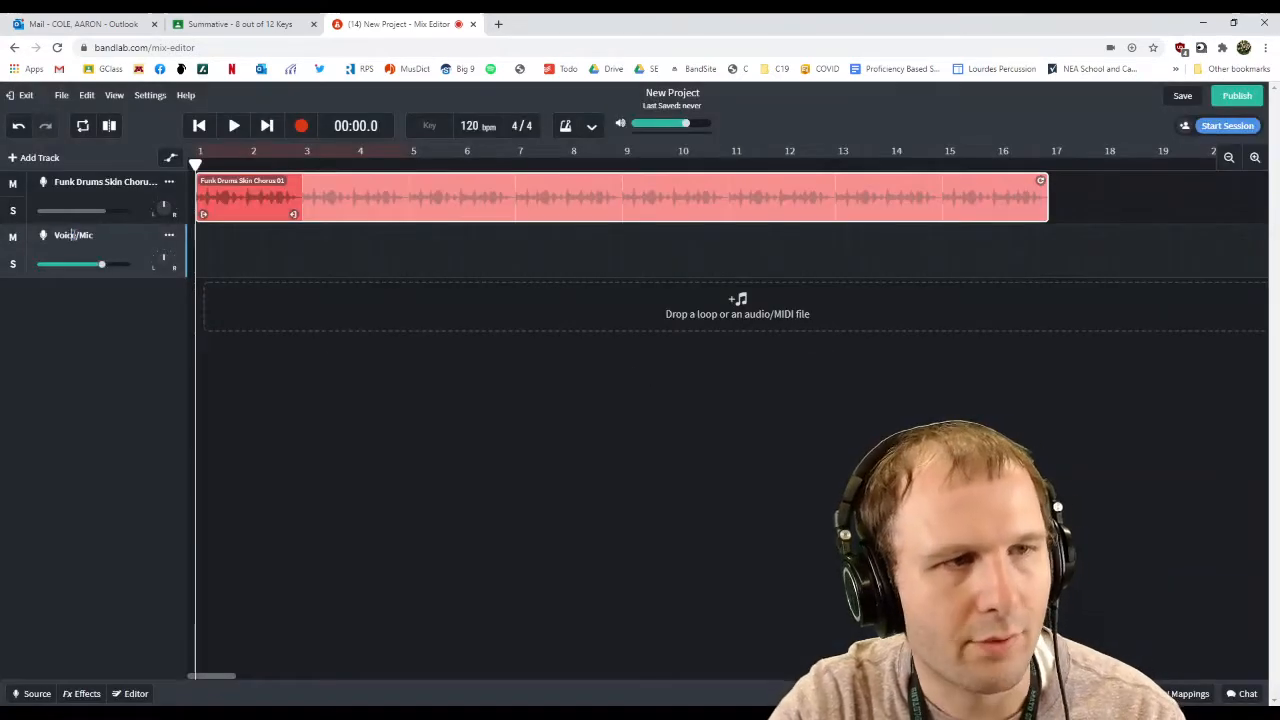
{"action": "type", "text": "Bass"}
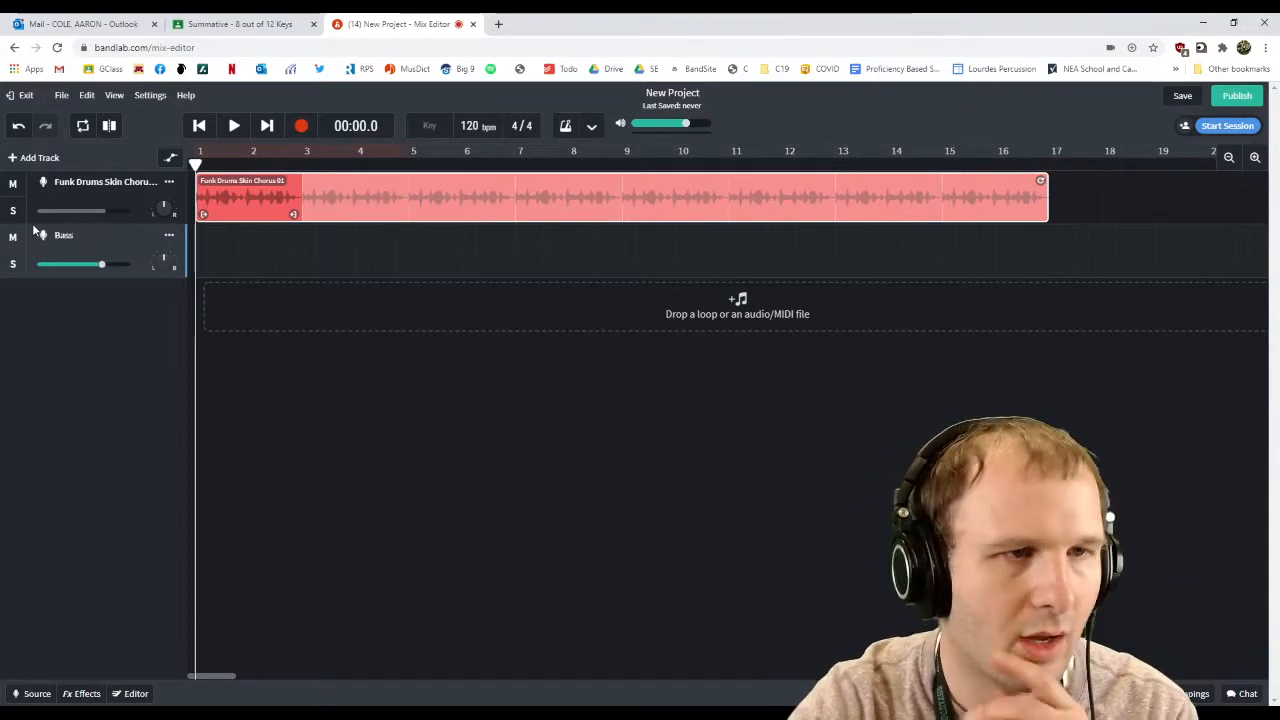
{"action": "key", "text": "Return"}
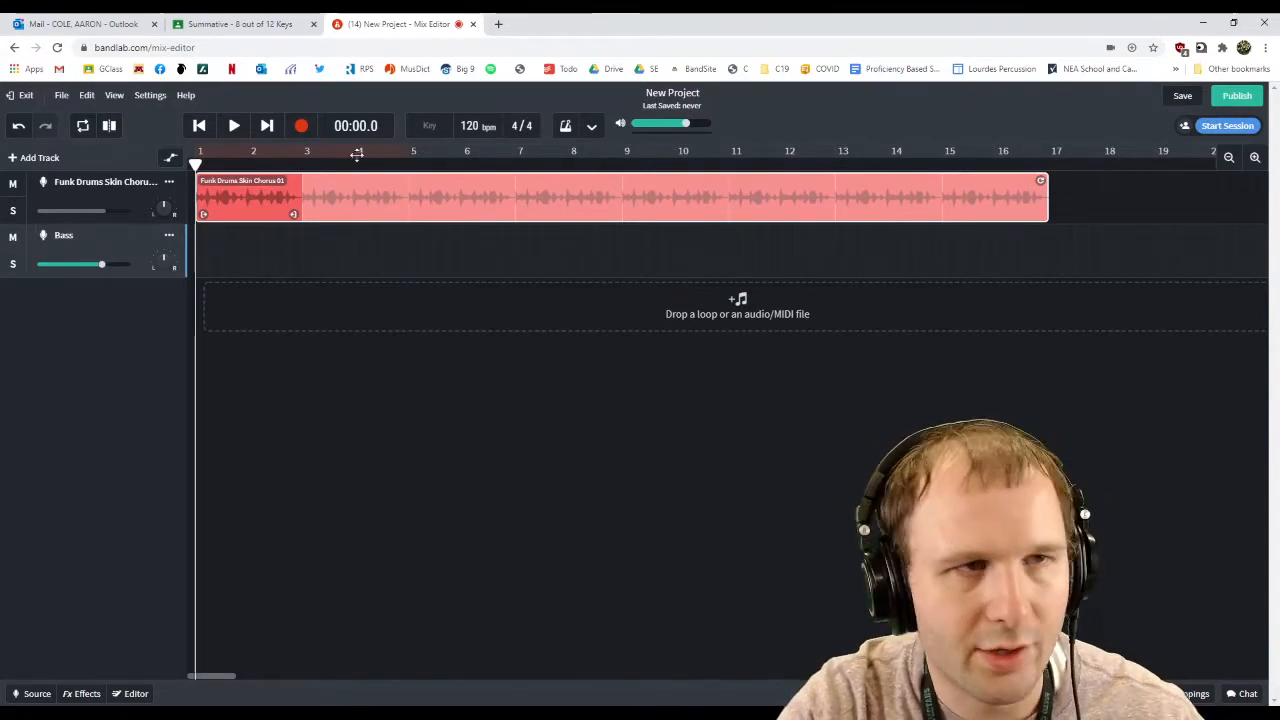
Run the round-trip latency test to set the recording correction and dismiss its dialog
{"action": "left_click", "coordinate": [116, 95]}
{"action": "left_click", "coordinate": [150, 95]}
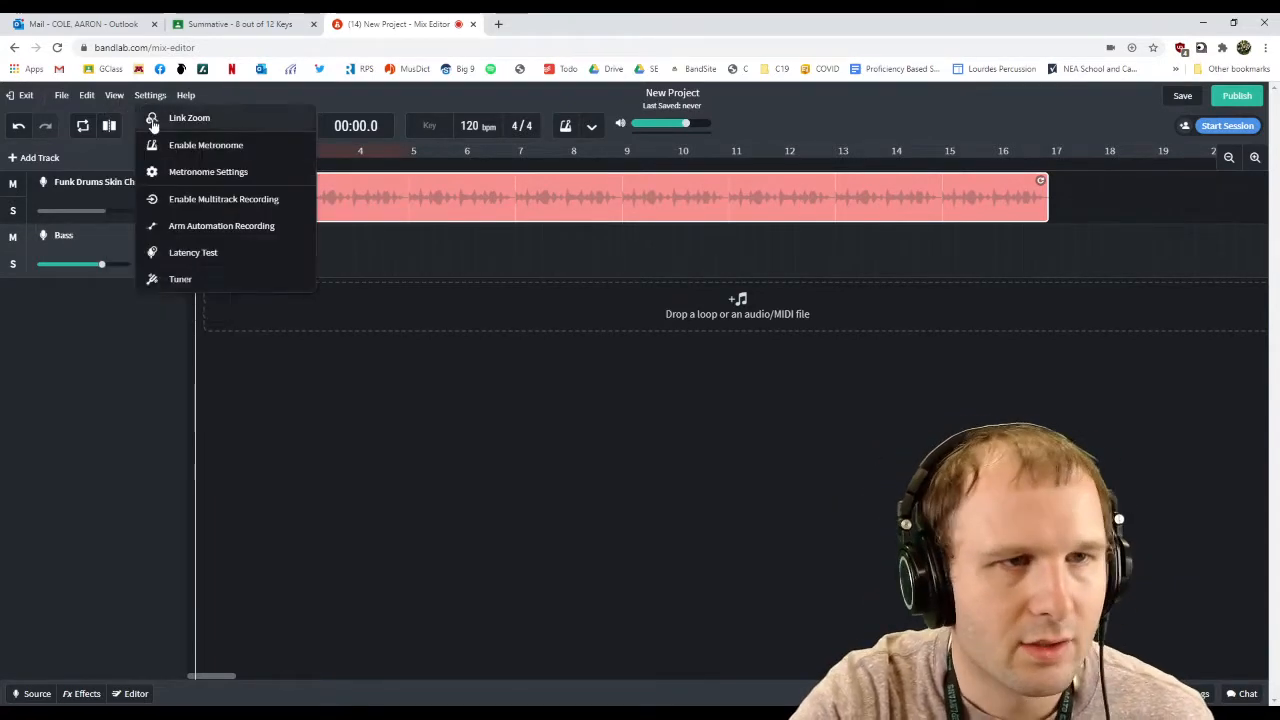
{"action": "left_click", "coordinate": [170, 255]}
{"action": "left_click", "coordinate": [633, 476]}
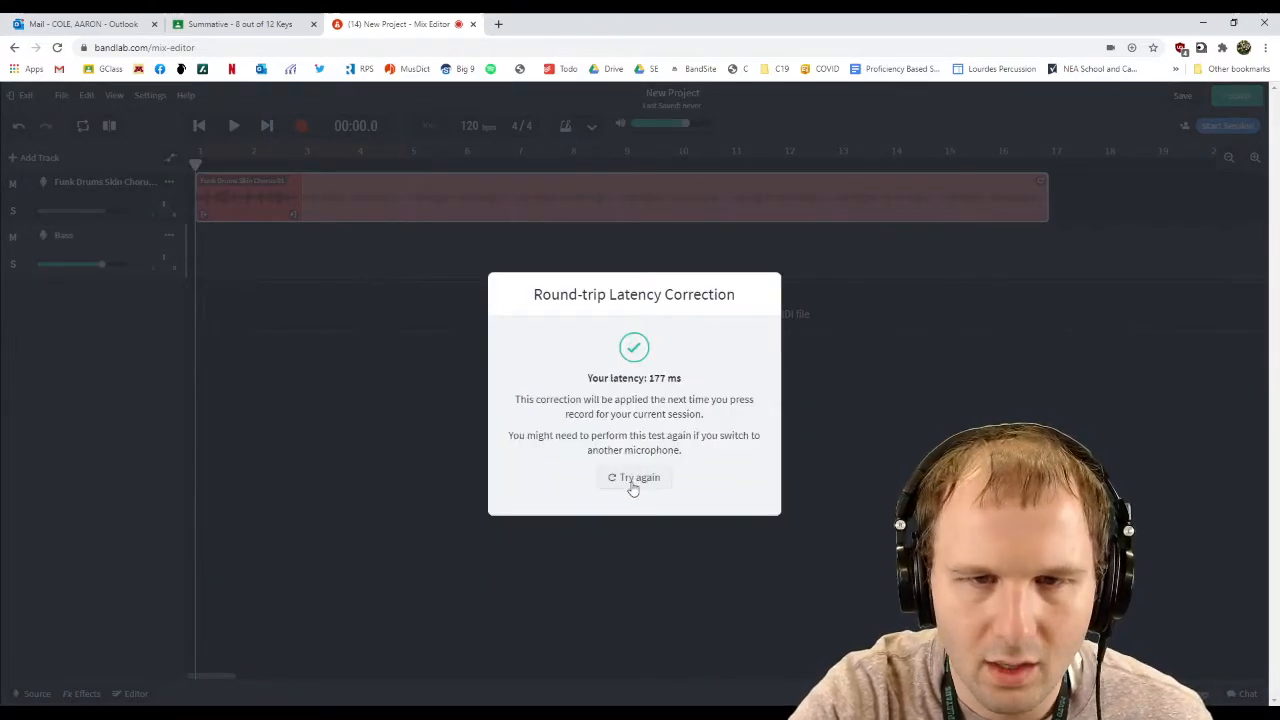
{"action": "left_click", "coordinate": [861, 379]}
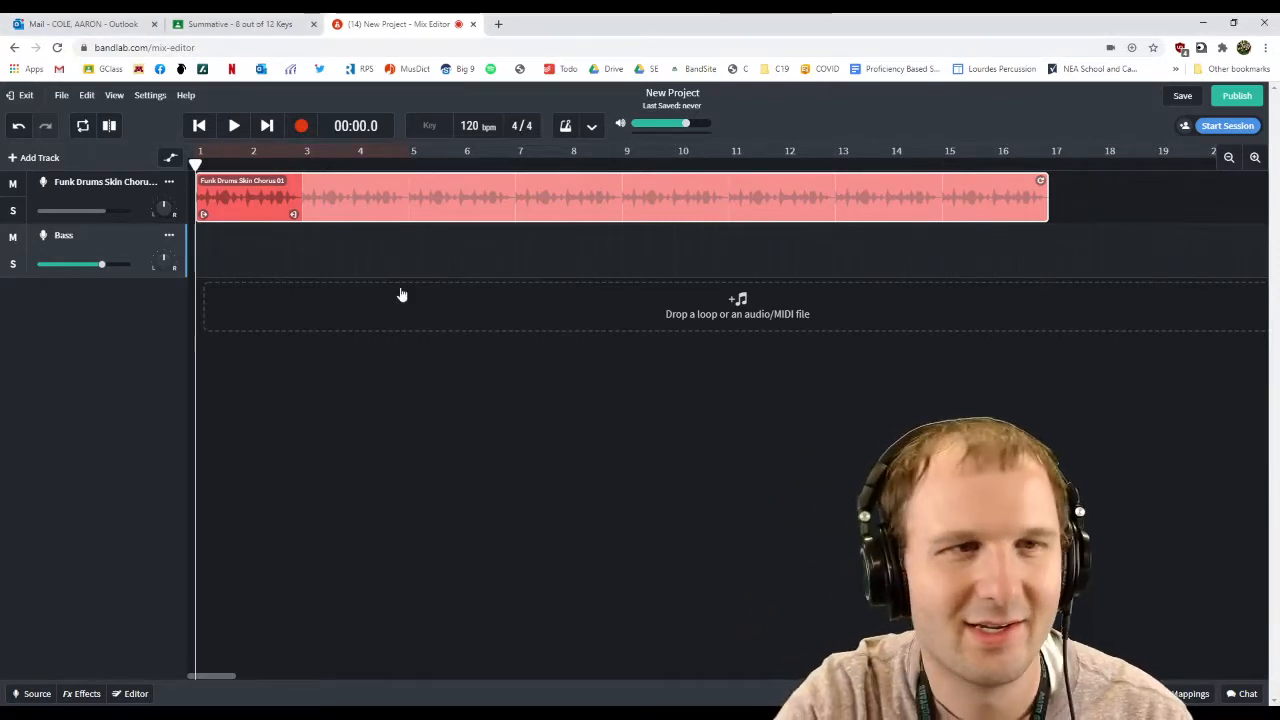
Record a bass take about 21.5 seconds long from the project start on the Bass track, and play it back from just before bar 3
{"action": "left_click", "coordinate": [301, 127]}
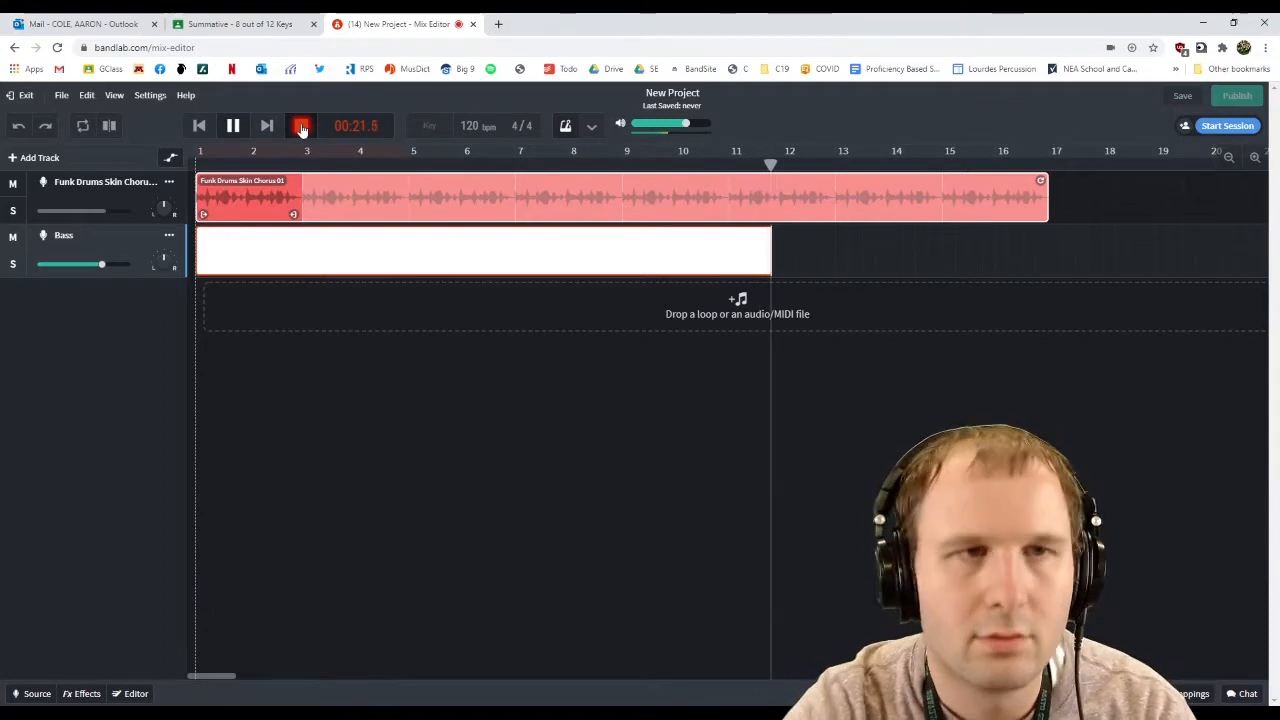
{"action": "left_click", "coordinate": [302, 127]}
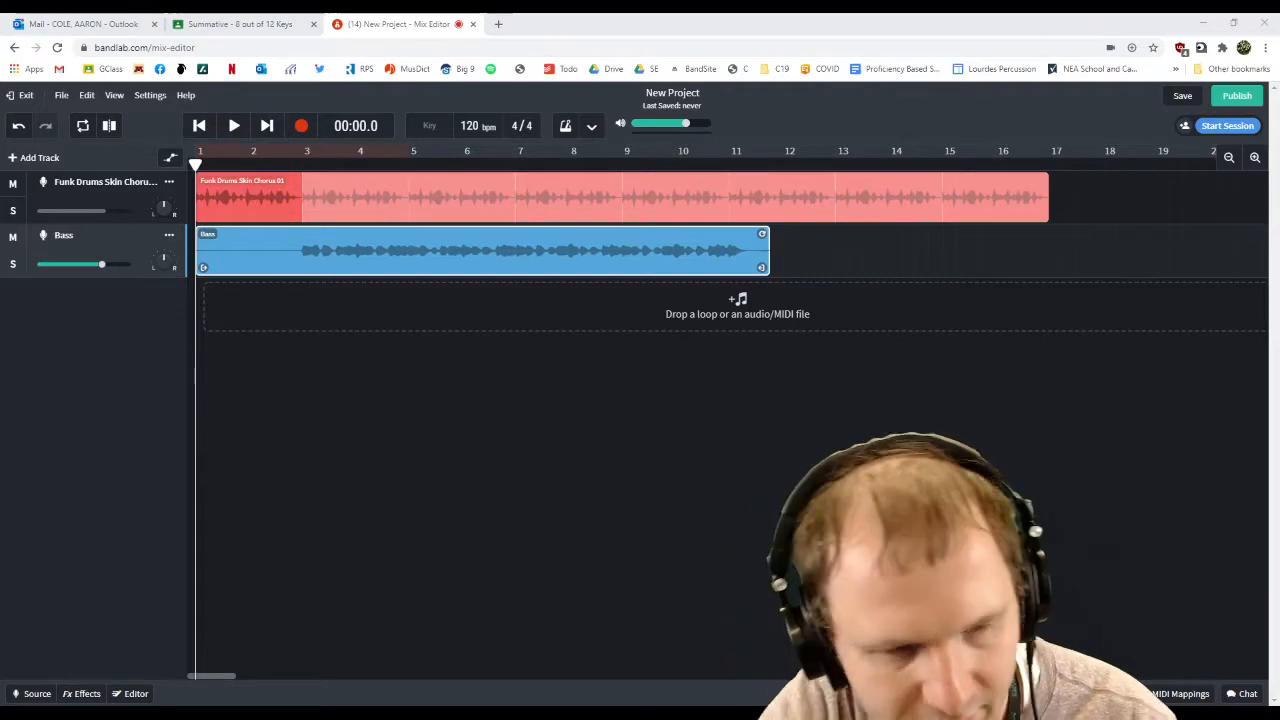
{"action": "left_click", "coordinate": [300, 164]}
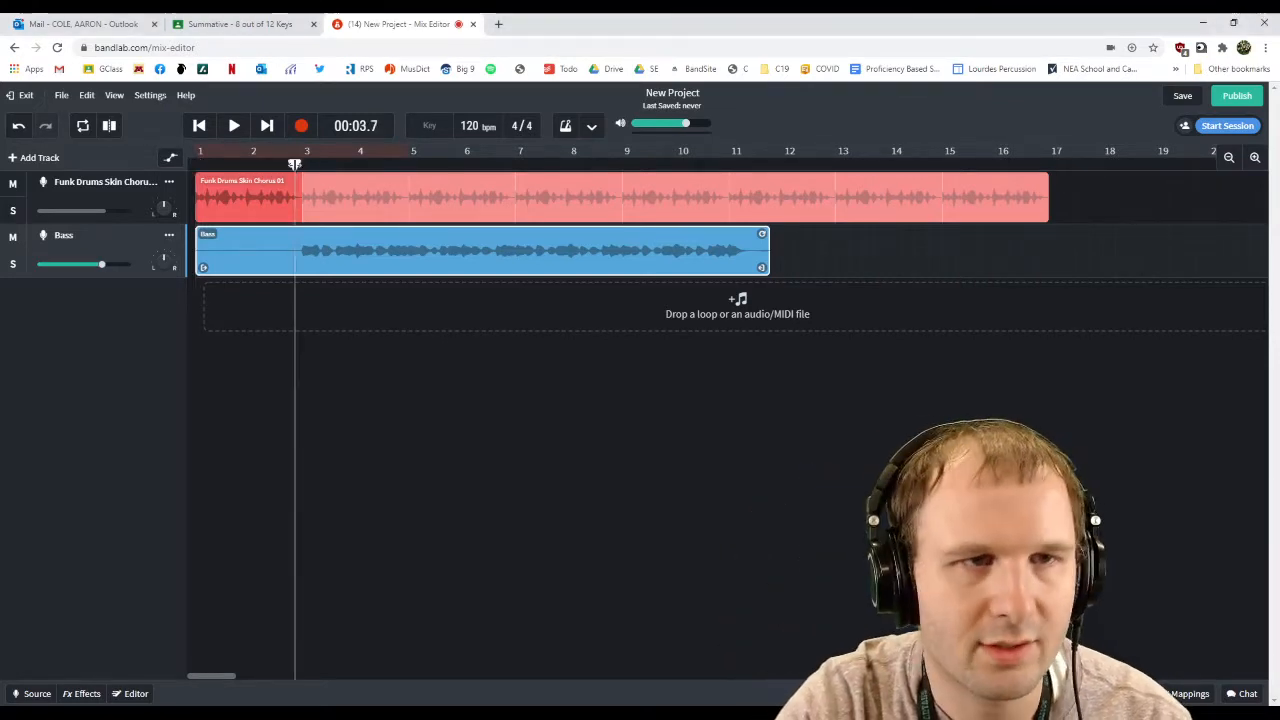
{"action": "key", "text": "space"}
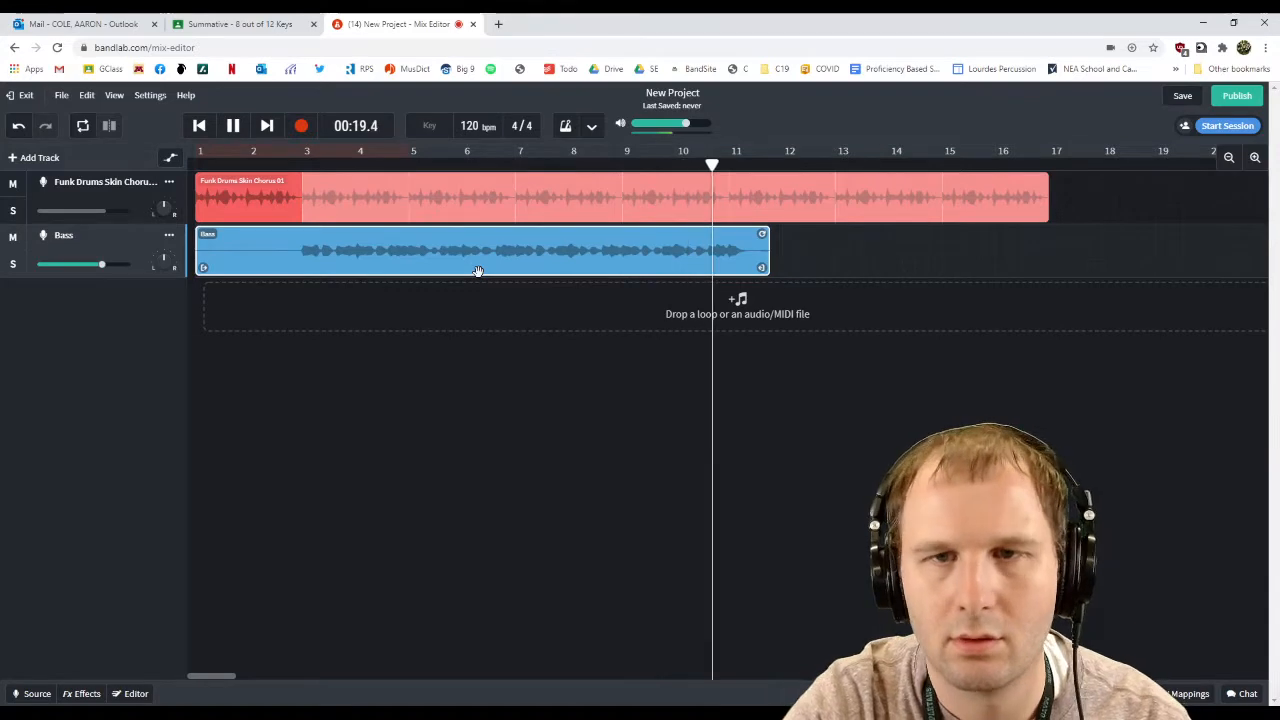
{"action": "key", "text": "space"}
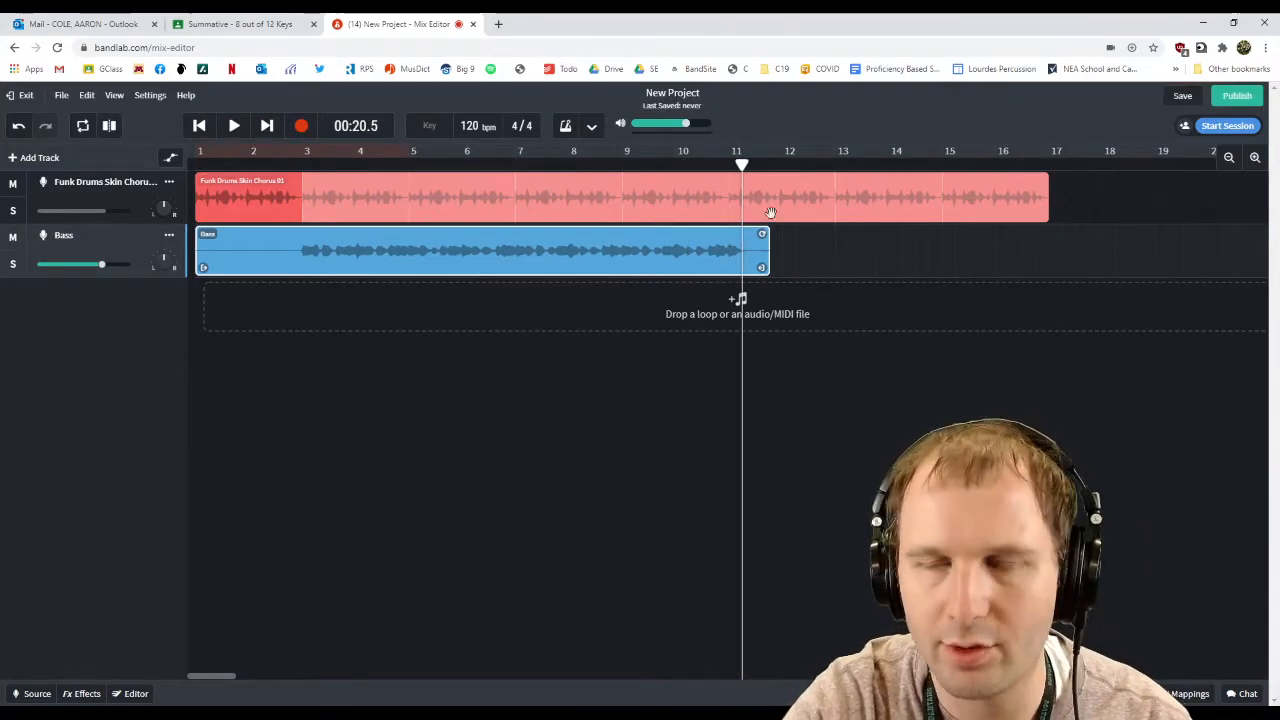
Split the bass recording at the note onset just after bar 11, at 00:20.1, and delete the part after it
{"action": "left_click_drag", "start_coordinate": [741, 163], "coordinate": [729, 167]}
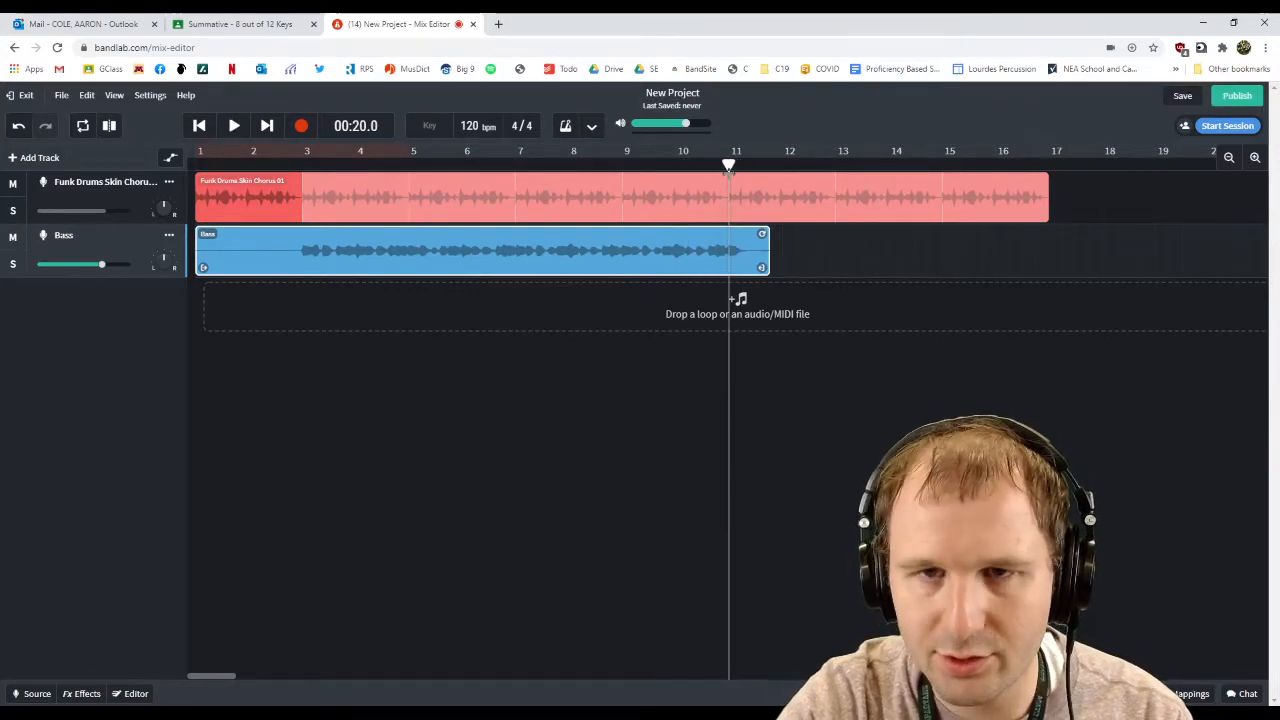
{"action": "left_click", "coordinate": [1256, 158]}
{"action": "left_click", "coordinate": [1257, 157]}
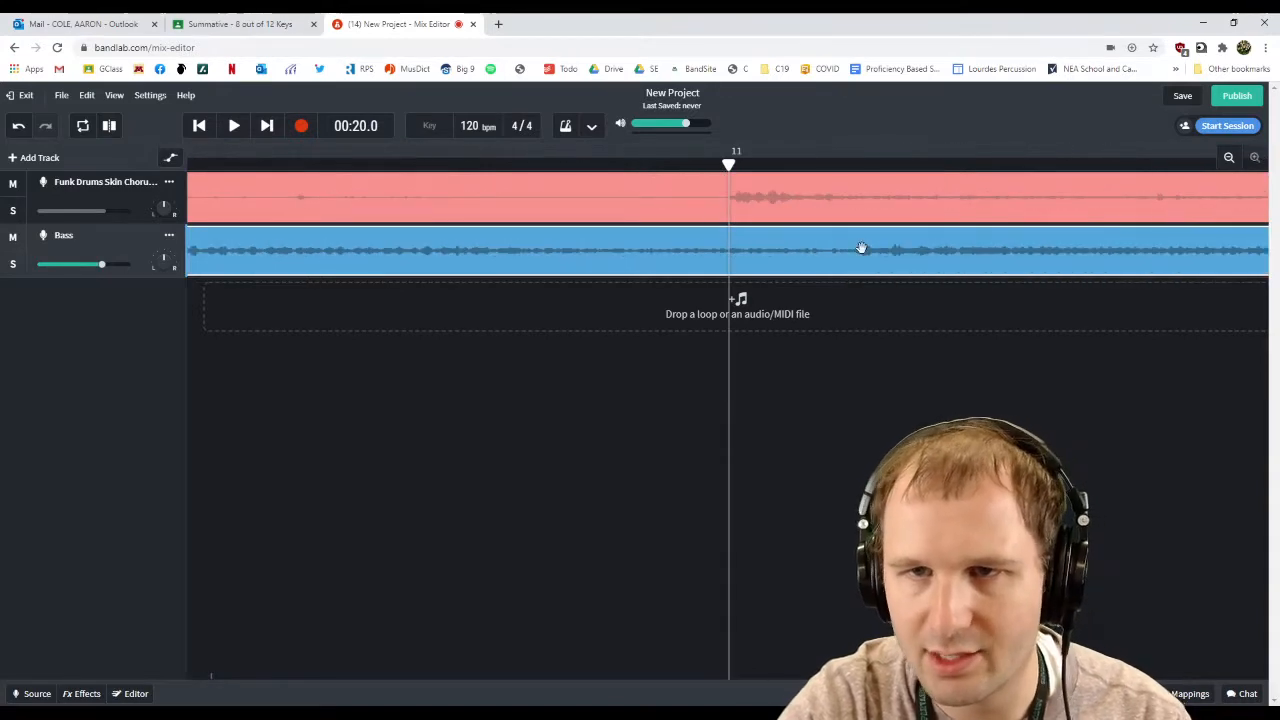
{"action": "left_click_drag", "start_coordinate": [729, 163], "coordinate": [861, 164]}
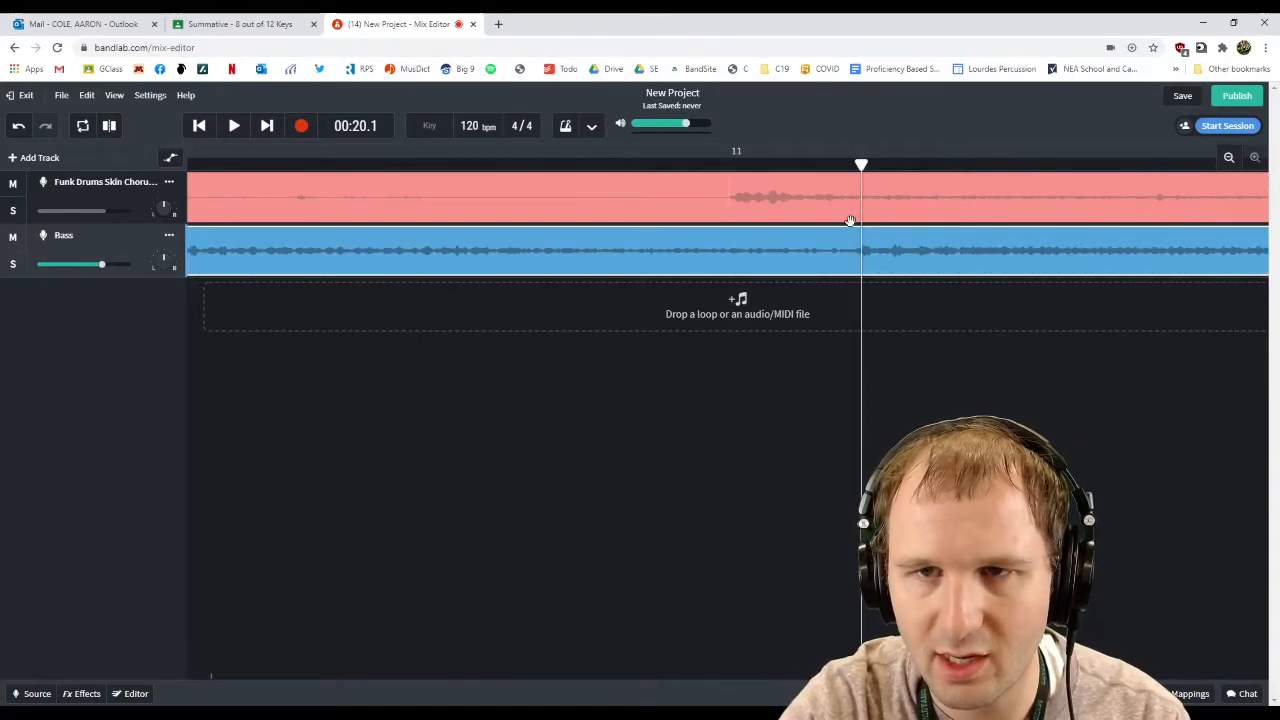
{"action": "key", "text": "ctrl+e"}
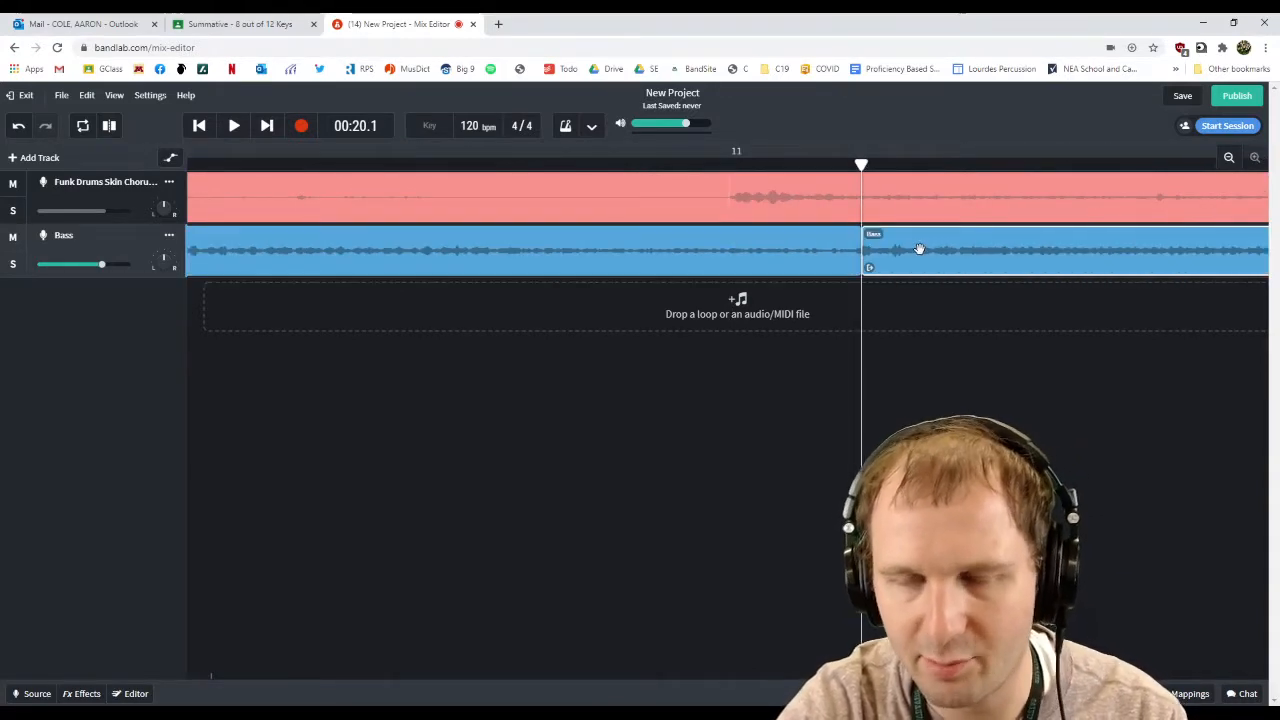
{"action": "key", "text": "Delete"}
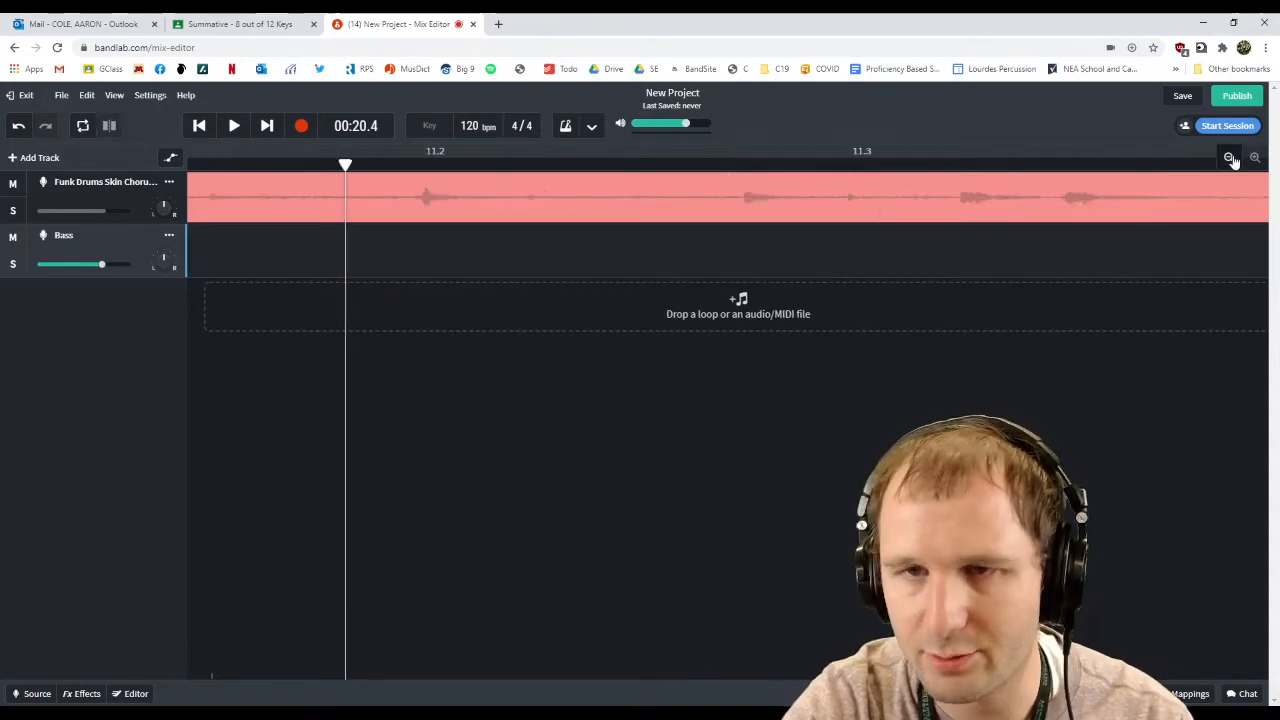
Split the bass recording at the note onset just after bar 9, at 00:16.1, and delete the part before it
{"action": "left_click", "coordinate": [1230, 158]}
{"action": "left_click", "coordinate": [290, 150]}
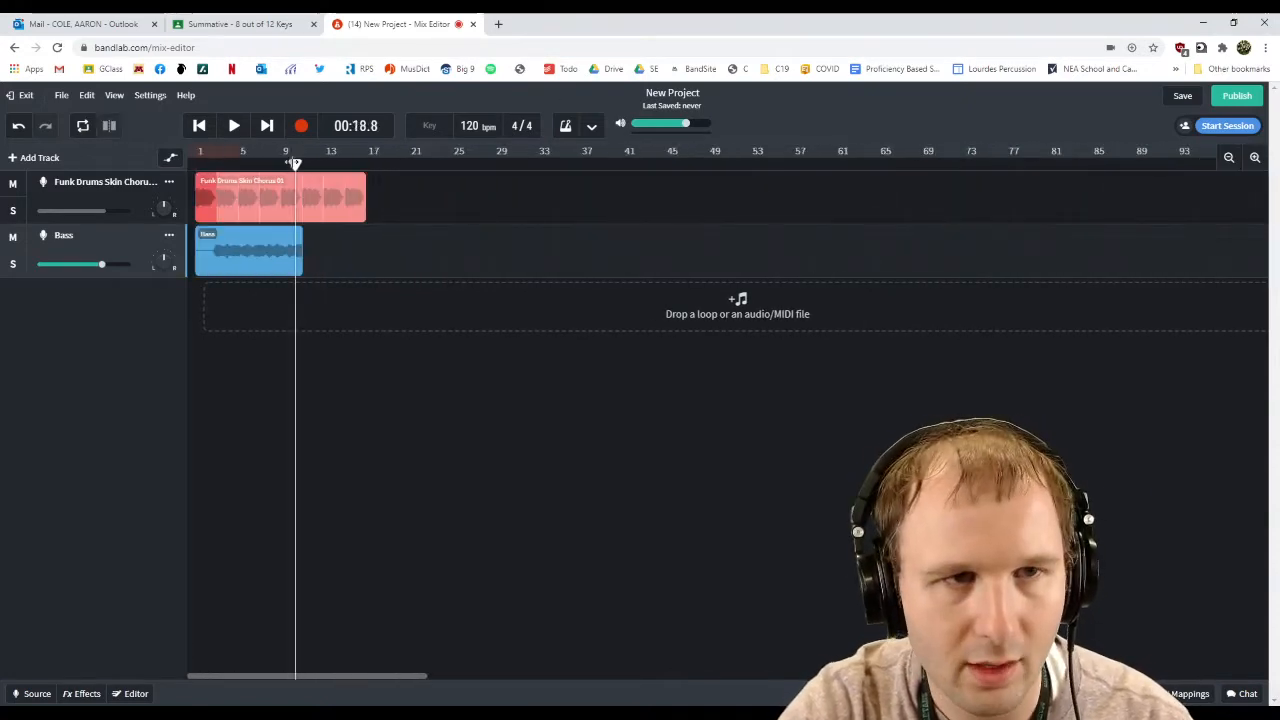
{"action": "left_click", "coordinate": [1255, 158]}
{"action": "left_click", "coordinate": [1255, 158]}
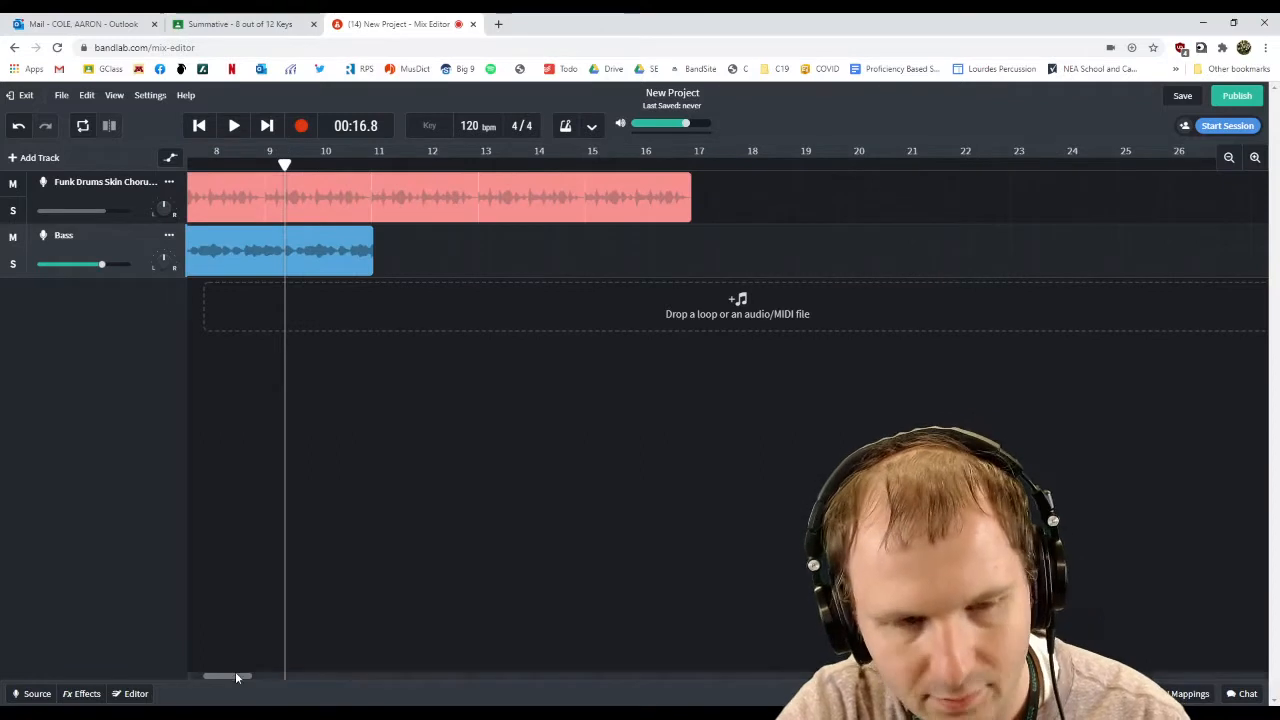
{"action": "left_click_drag", "start_coordinate": [228, 676], "coordinate": [214, 676]}
{"action": "left_click_drag", "start_coordinate": [597, 163], "coordinate": [614, 187]}
{"action": "left_click", "coordinate": [1255, 159]}
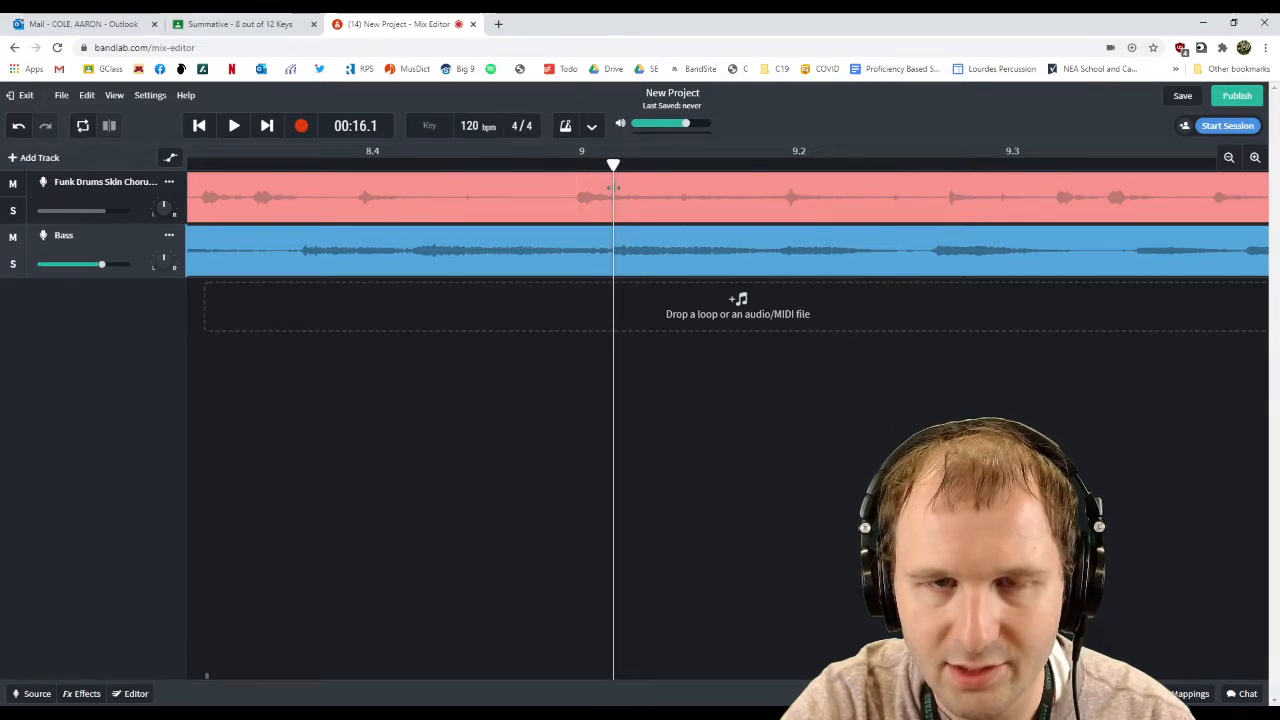
{"action": "left_click", "coordinate": [567, 260]}
{"action": "key", "text": "ctrl+e"}
{"action": "key", "text": "Delete"}
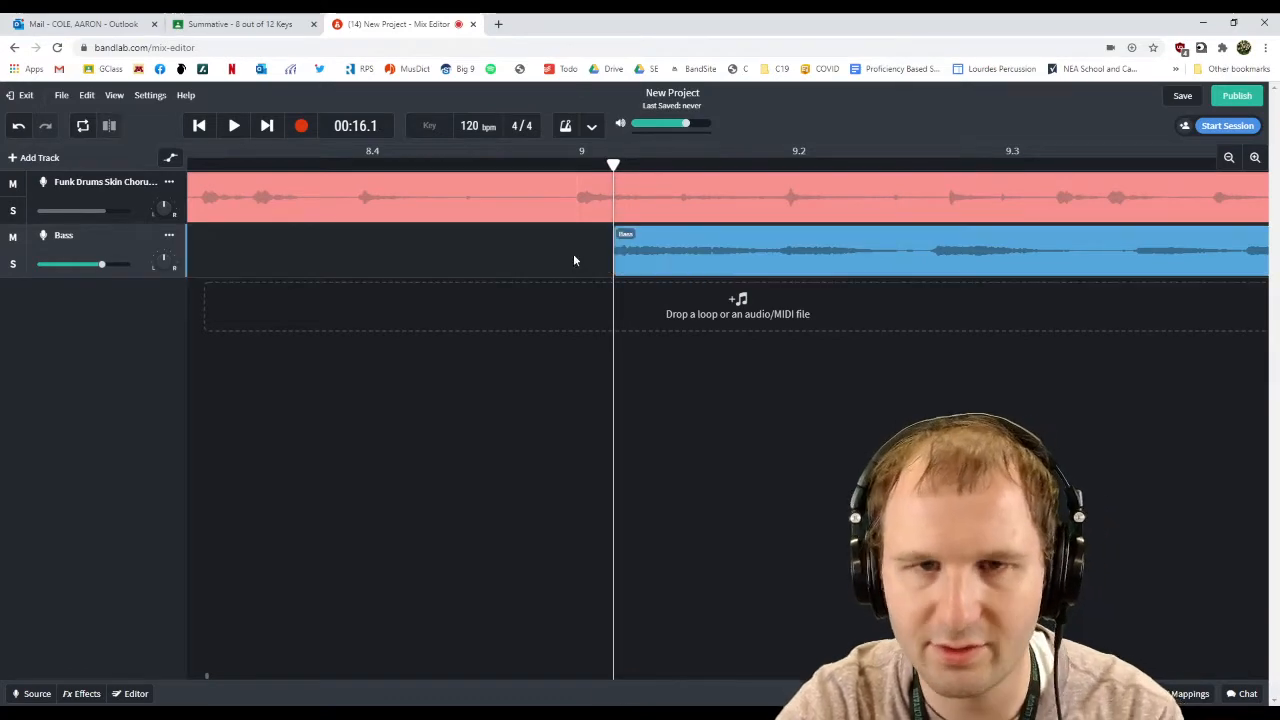
Shift the trimmed bass clip slightly earlier so it starts exactly on bar 9 with the drums
{"action": "left_click", "coordinate": [1229, 157]}
{"action": "left_click", "coordinate": [1229, 157]}
{"action": "left_click", "coordinate": [1255, 157]}
{"action": "left_click", "coordinate": [489, 250]}
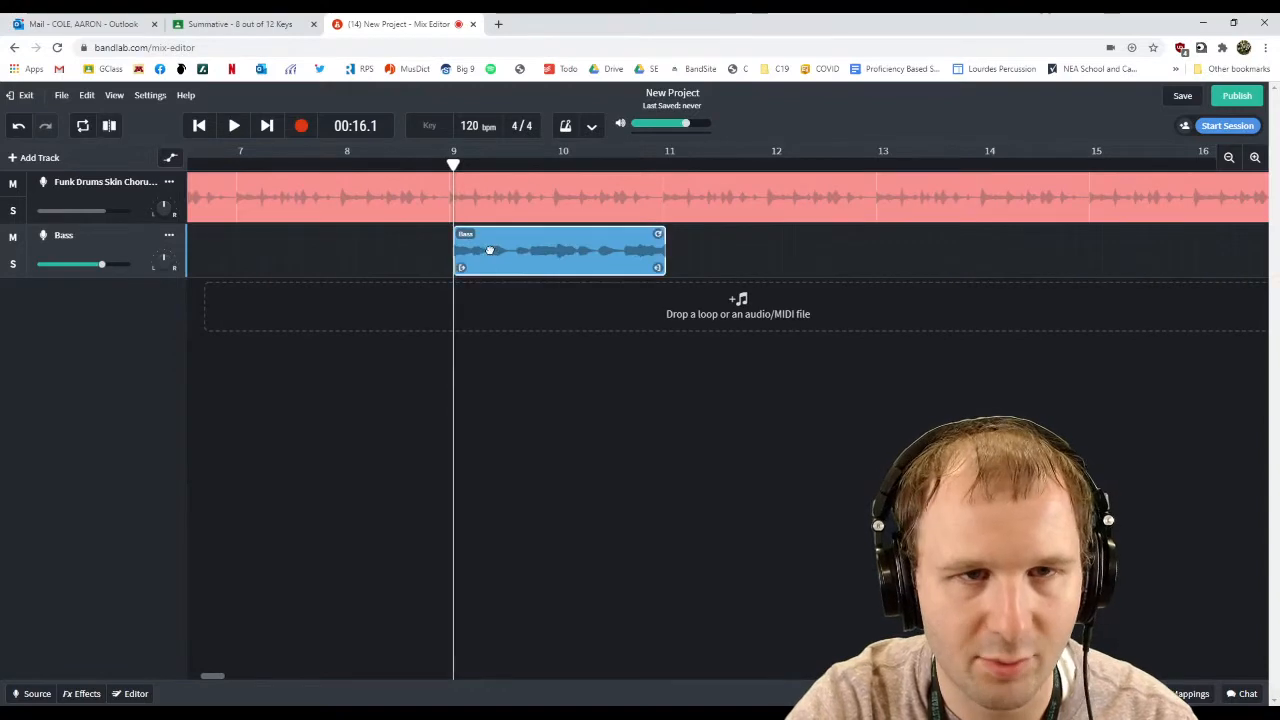
{"action": "left_click_drag", "start_coordinate": [489, 250], "coordinate": [485, 252]}
Play back the aligned bass clip with the drums from just before bar 9, at 00:15.8
{"action": "left_click_drag", "start_coordinate": [453, 163], "coordinate": [437, 158]}
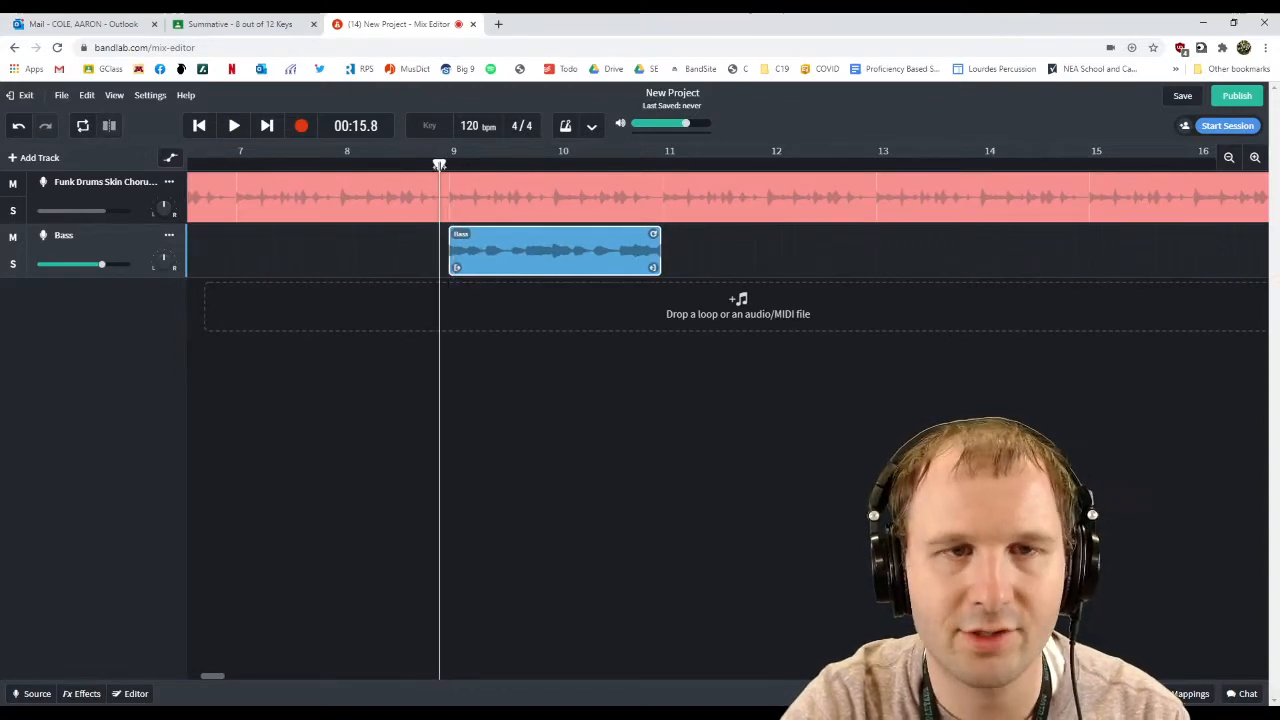
{"action": "key", "text": "space"}
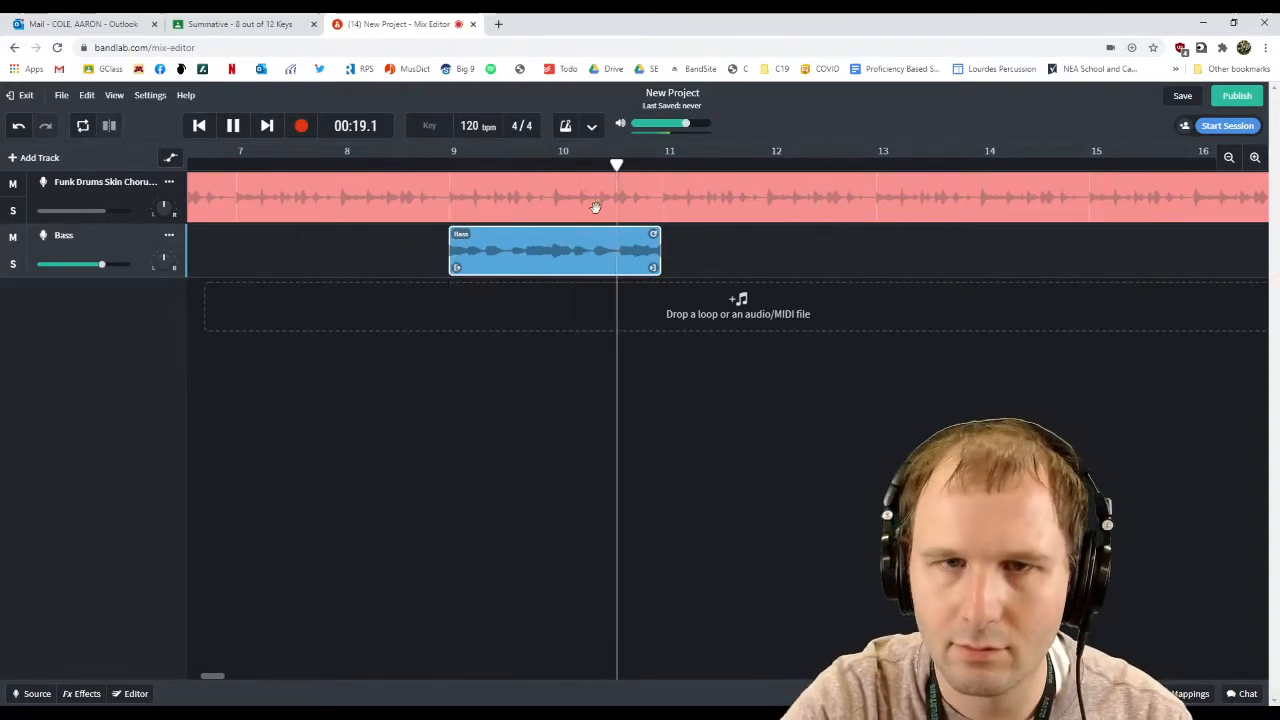
{"action": "key", "text": "space"}
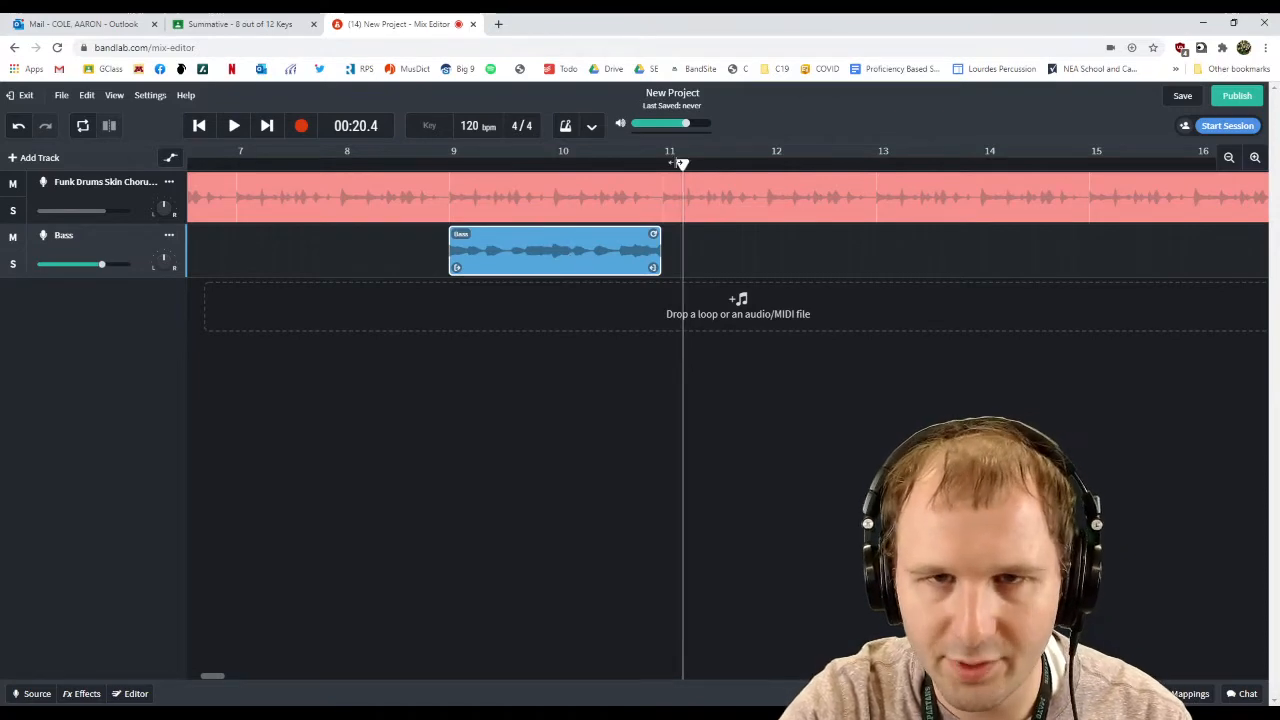
Duplicate the bass clip directly after itself at bar 11 and play the section back from just before bar 9
{"action": "key", "text": "ctrl+d"}
{"action": "left_click", "coordinate": [297, 163]}
{"action": "key", "text": "space"}
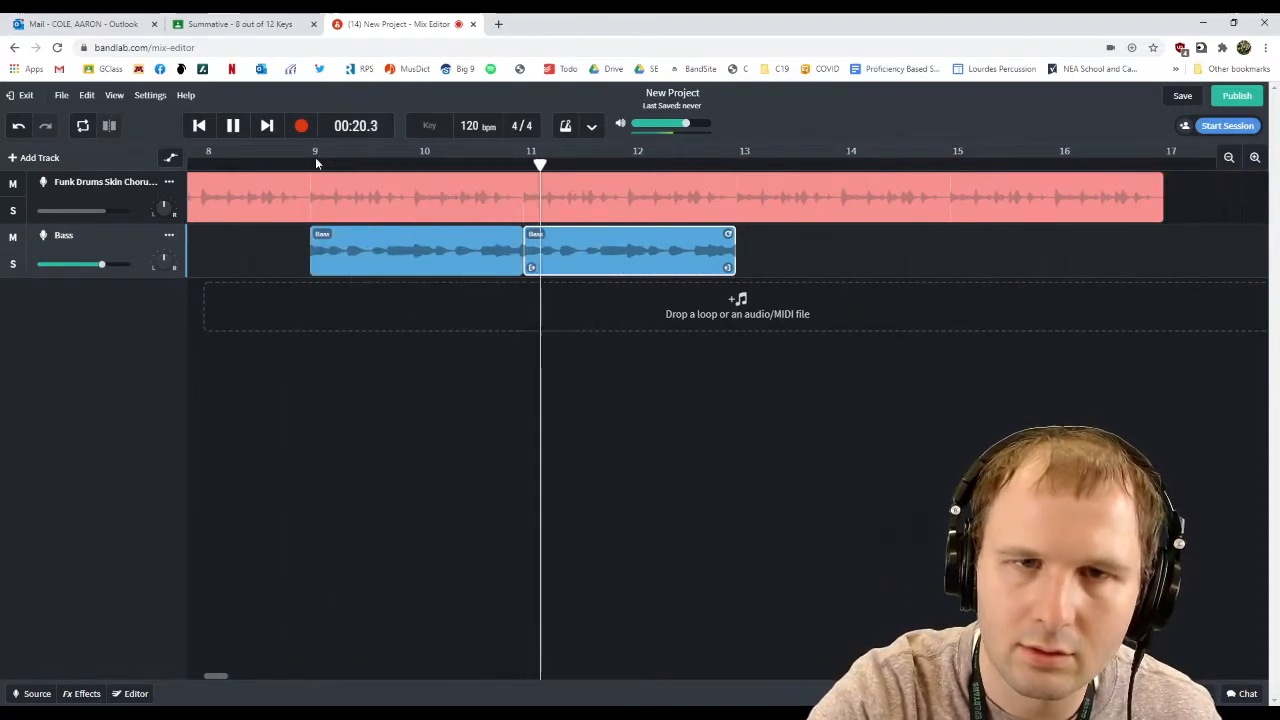
{"action": "key", "text": "space"}
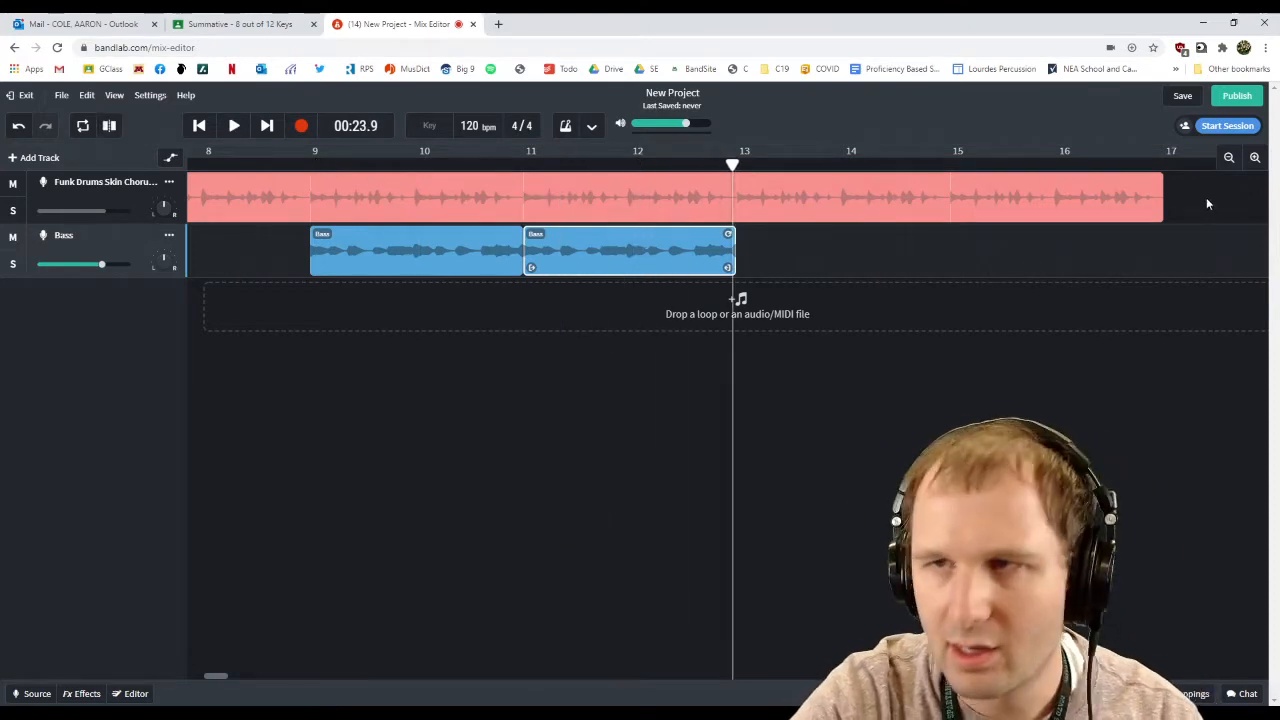
Move both bass clips so they start at bar 3 and play them back with the drums up to bar 7
{"action": "left_click", "coordinate": [1229, 157]}
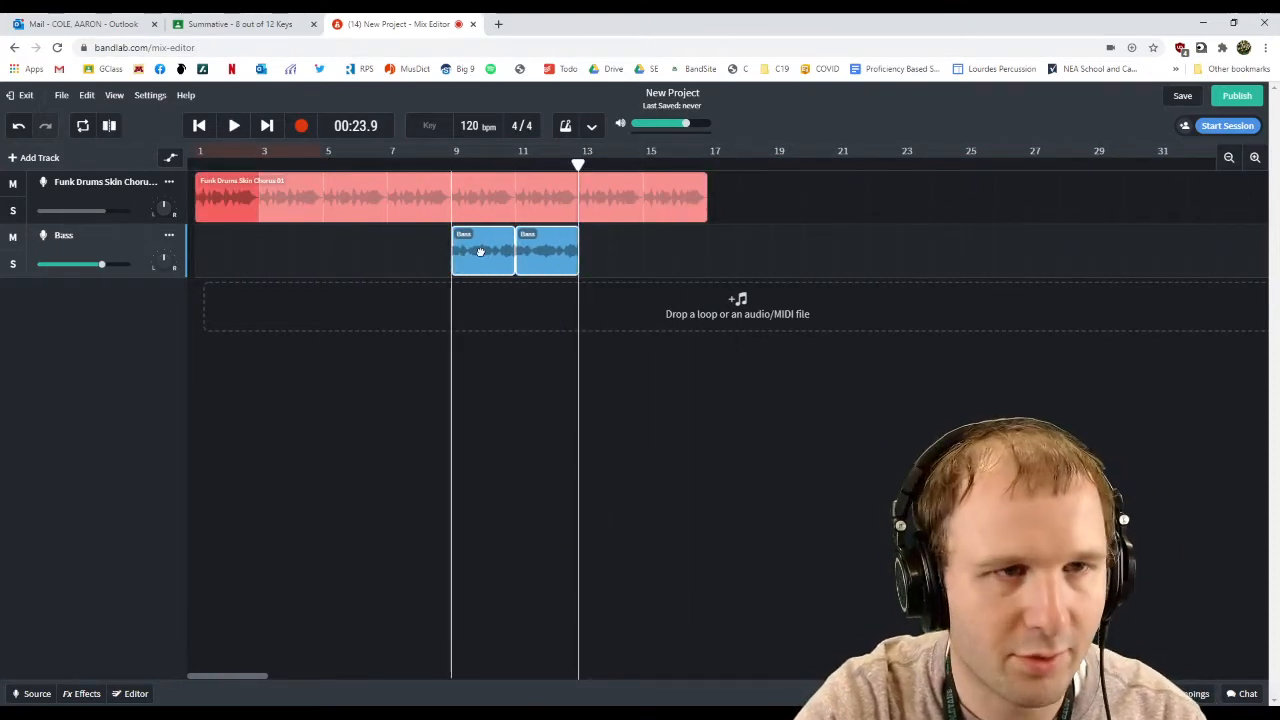
{"action": "left_click_drag", "start_coordinate": [480, 251], "coordinate": [292, 247]}
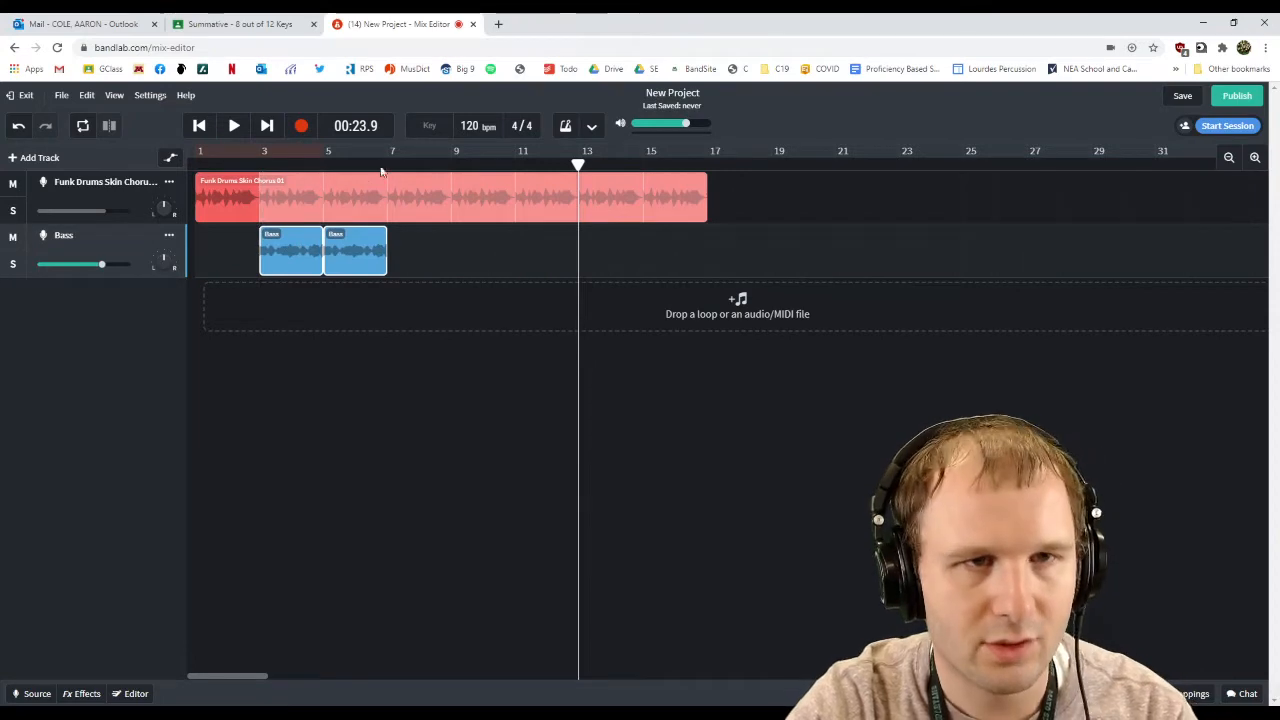
{"action": "key", "text": "Return"}
{"action": "key", "text": "space"}
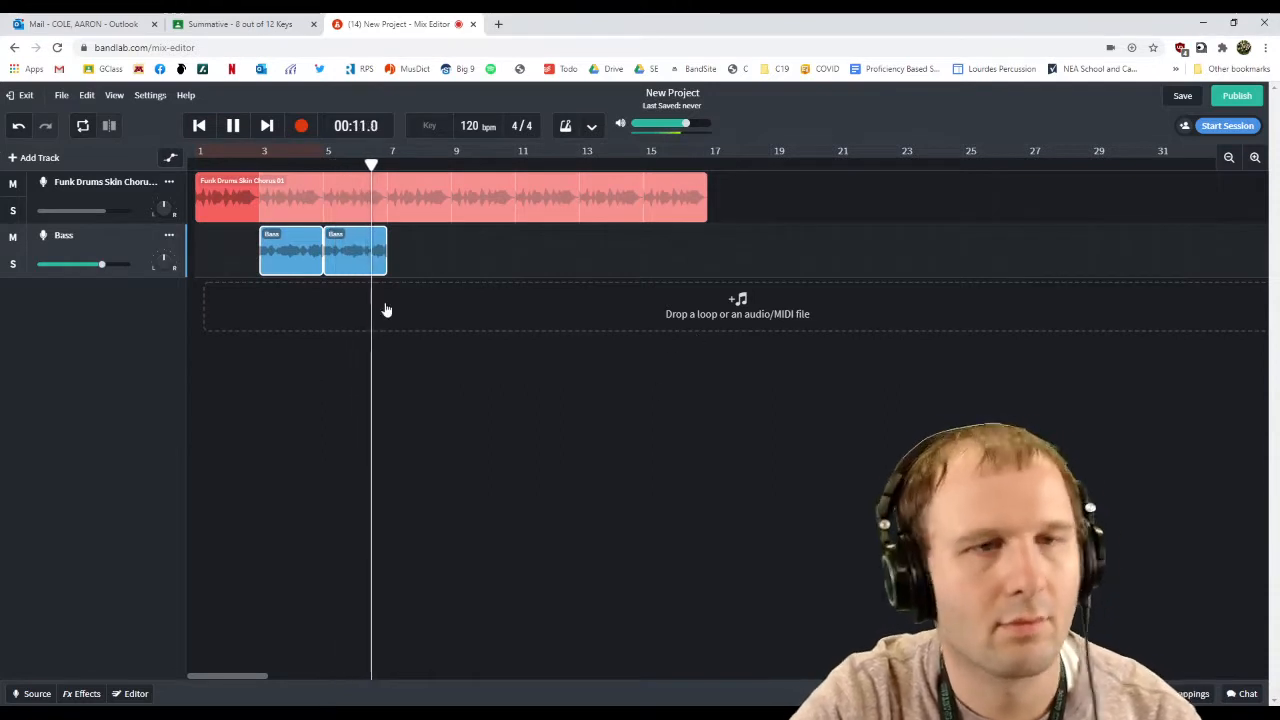
{"action": "key", "text": "space"}
Copy both bass clips and paste the pair back to back from bar 7 until the copies reach bar 19
{"action": "left_click", "coordinate": [290, 249]}
{"action": "left_click", "coordinate": [351, 257]}
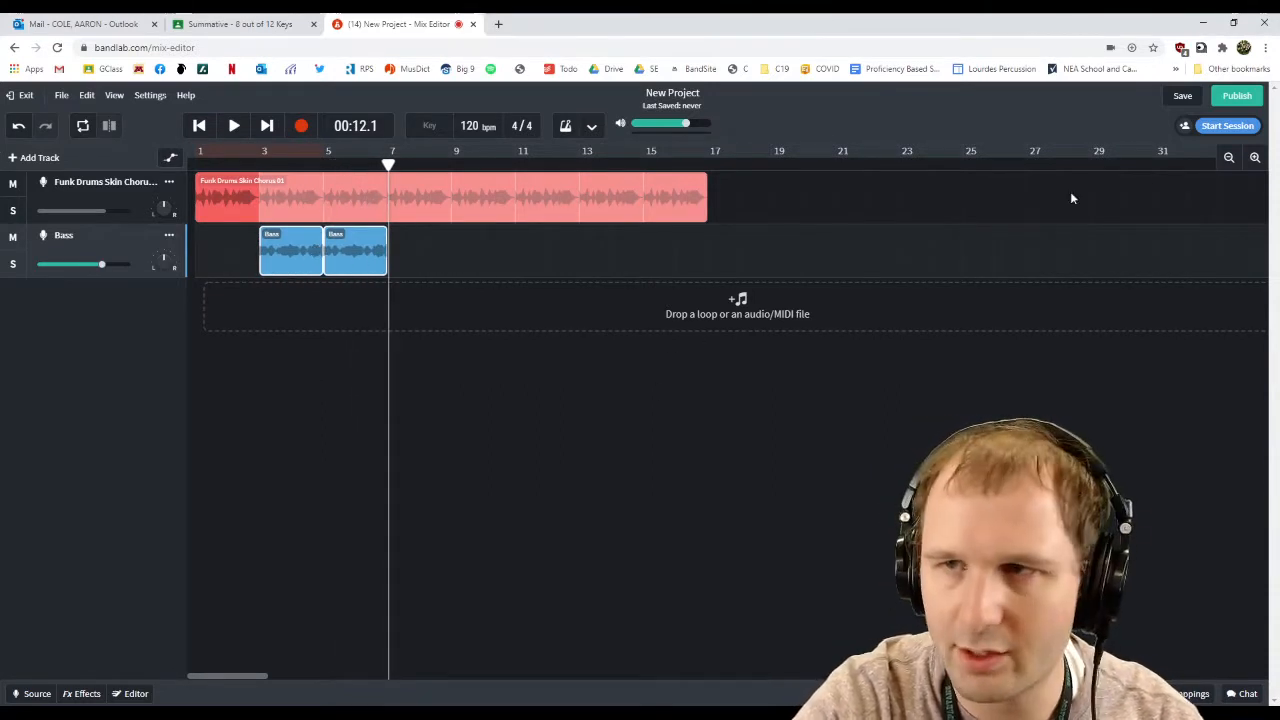
{"action": "left_click", "coordinate": [1254, 157]}
{"action": "left_click", "coordinate": [1254, 157]}
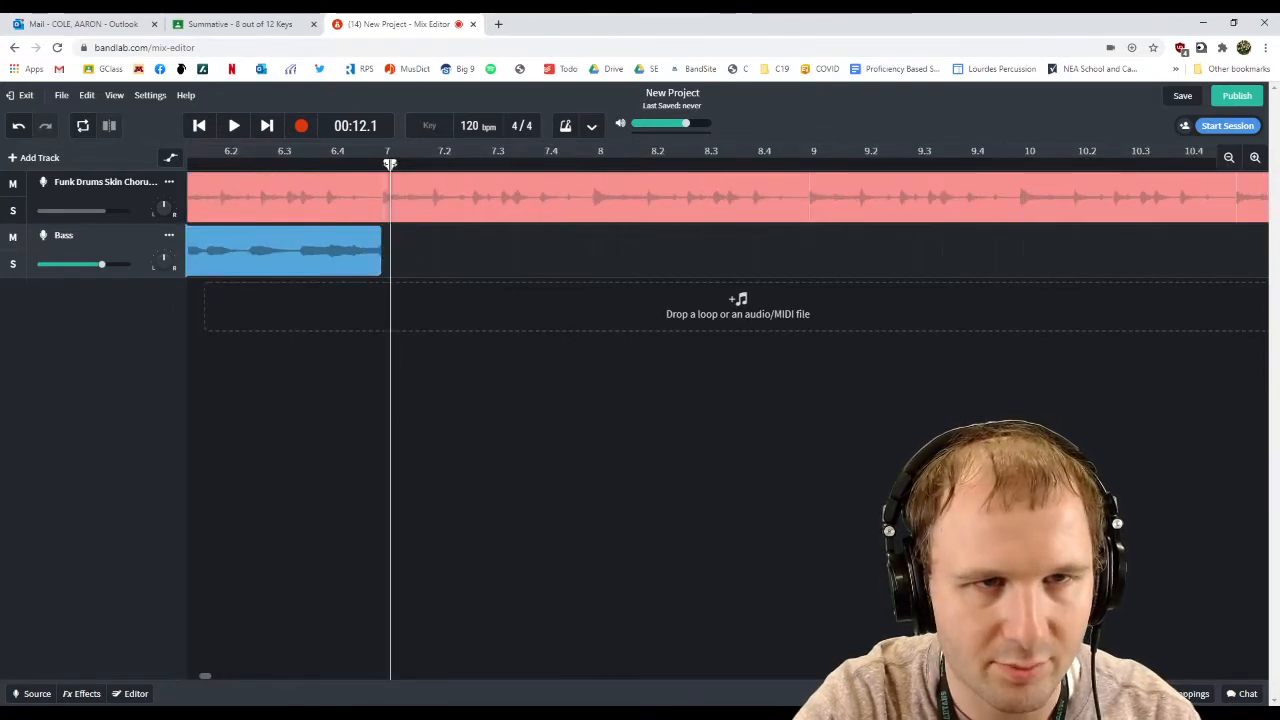
{"action": "key", "text": "ctrl+v"}
{"action": "key", "text": "ctrl+v"}
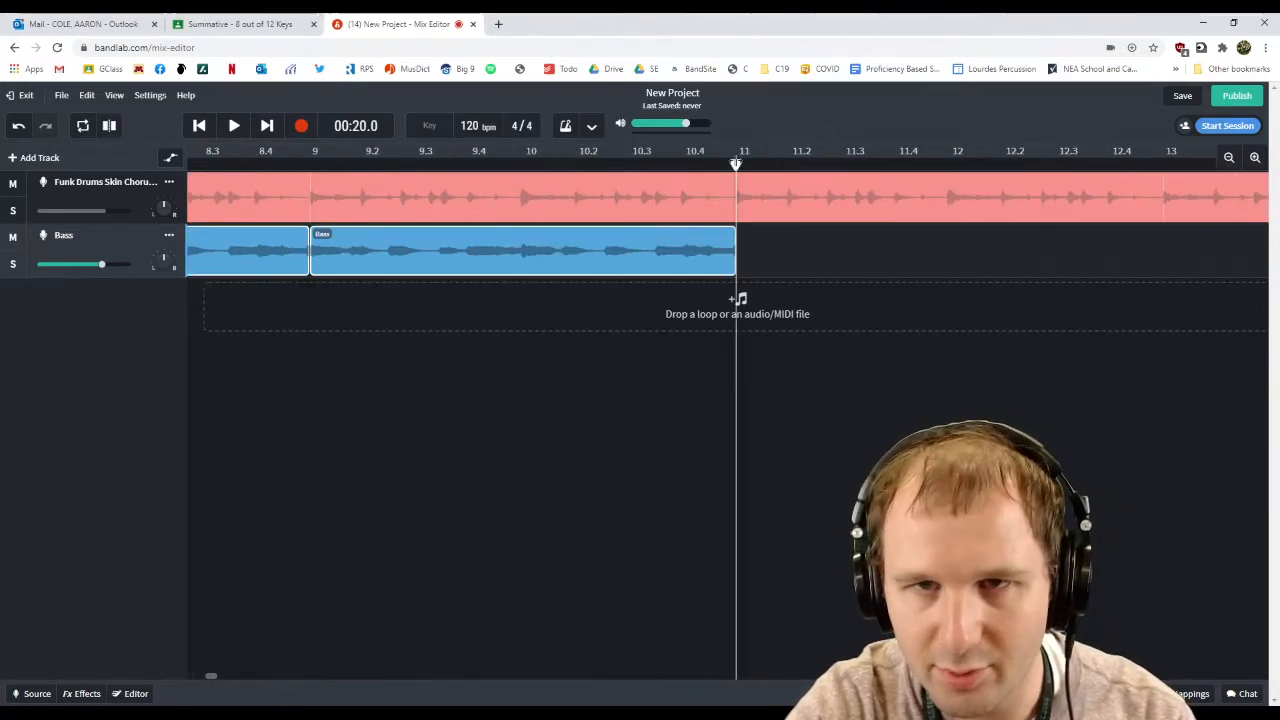
{"action": "key", "text": "ctrl+v"}
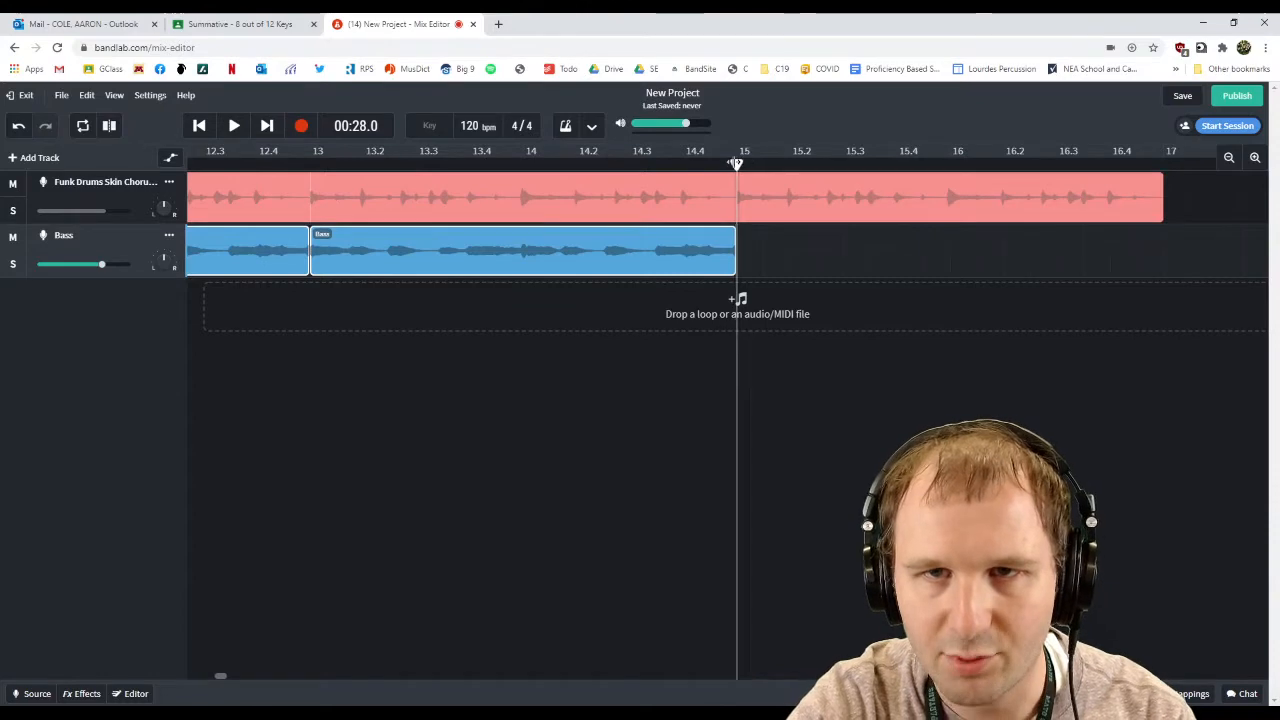
{"action": "key", "text": "ctrl+v"}
{"action": "key", "text": "ctrl+v"}
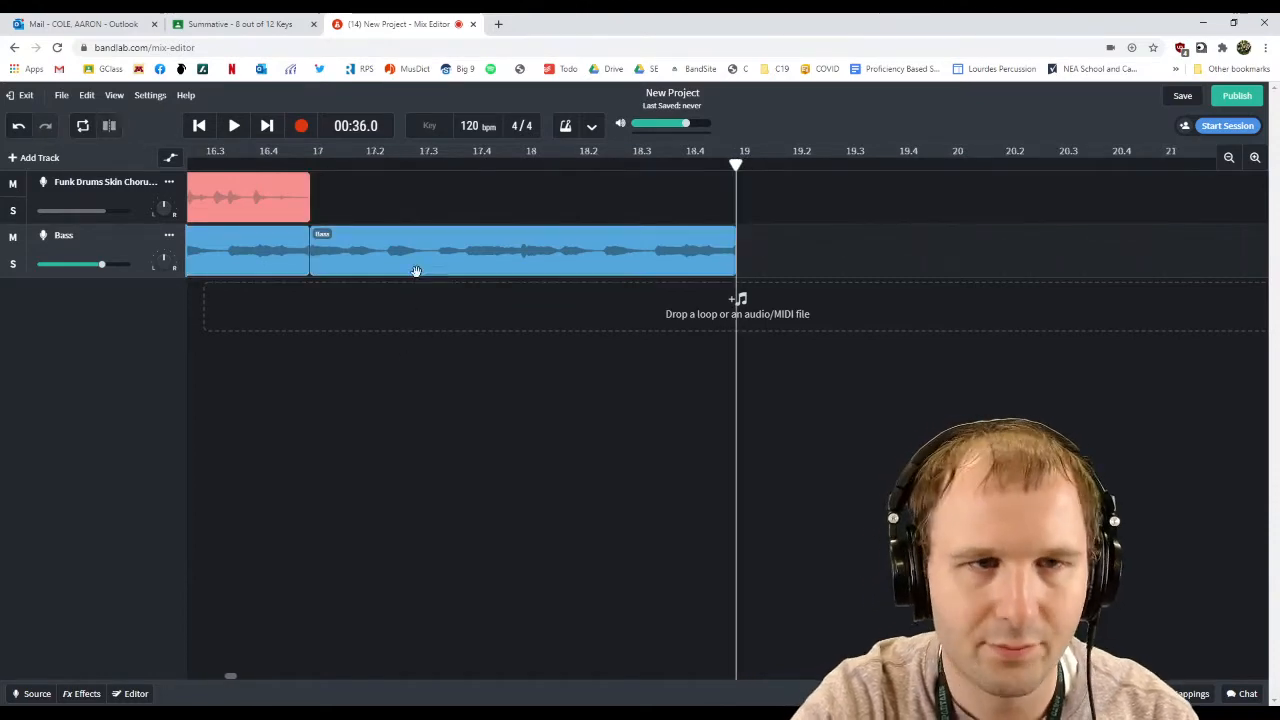
Delete the last bass copy after bar 17 so the bass ends together with the drums
{"action": "key", "text": "Delete"}
{"action": "left_click", "coordinate": [1228, 158]}
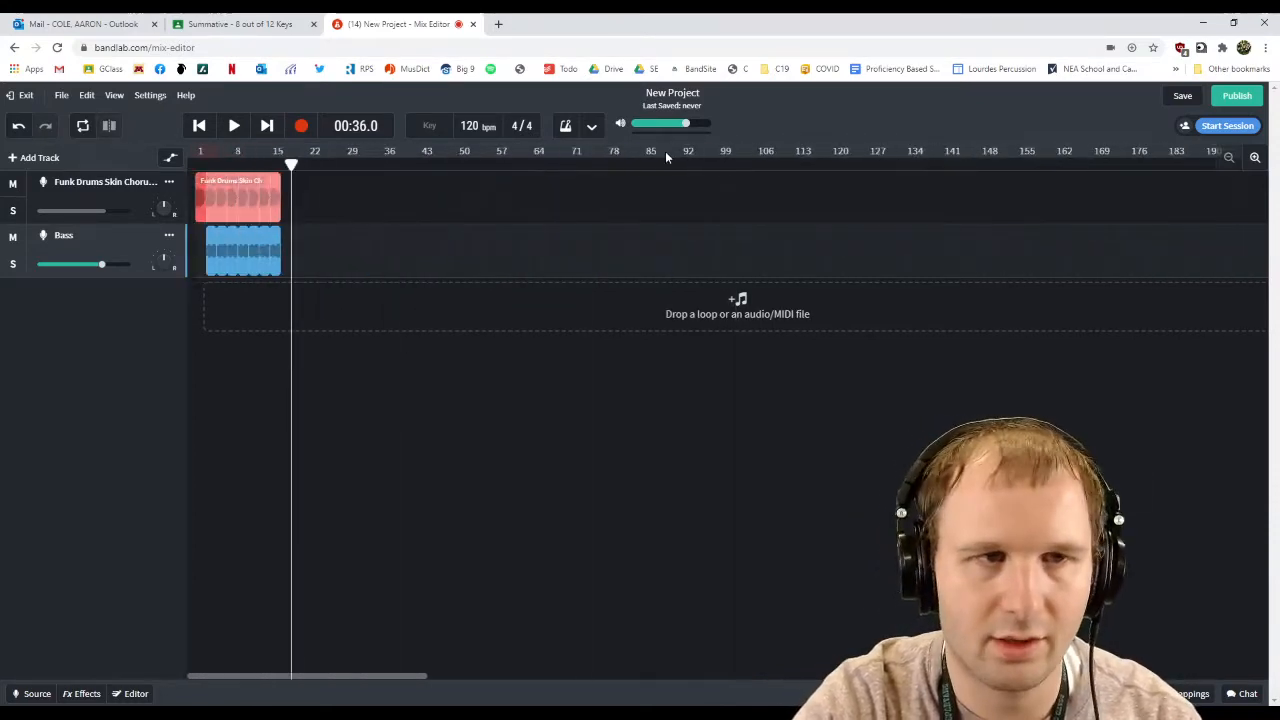
{"action": "left_click", "coordinate": [1255, 158]}
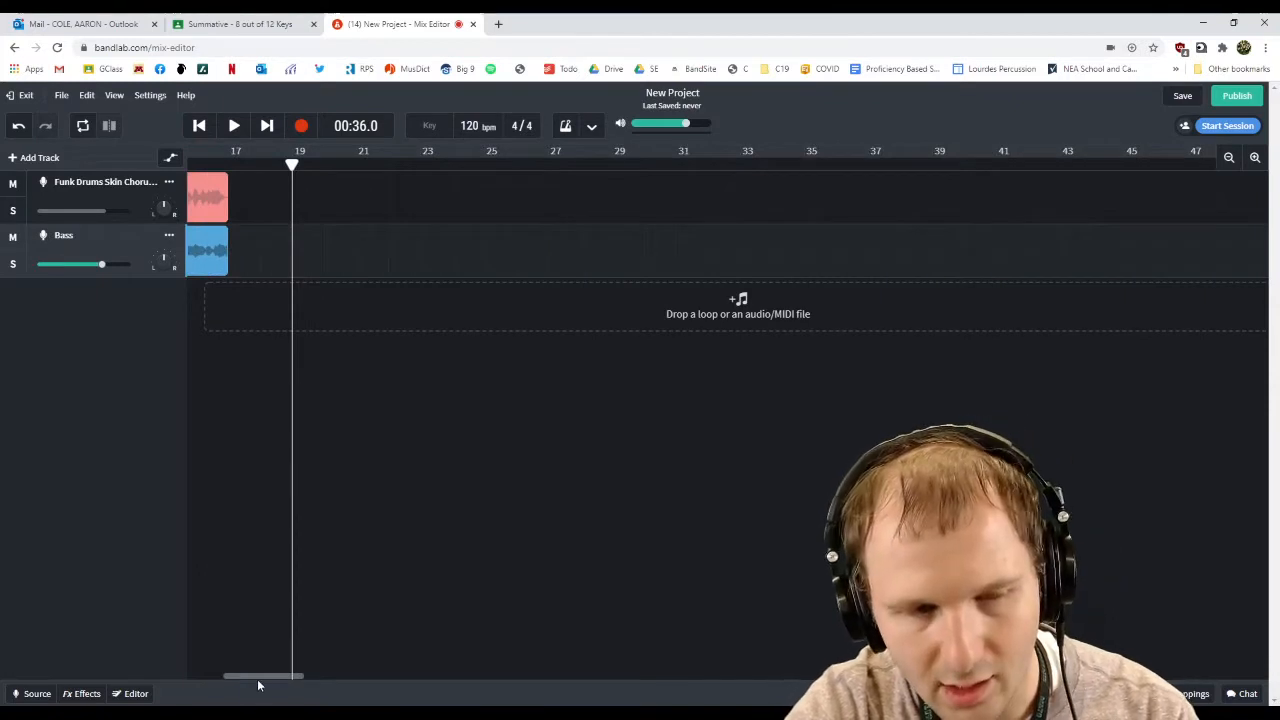
{"action": "left_click_drag", "start_coordinate": [258, 685], "coordinate": [230, 677]}
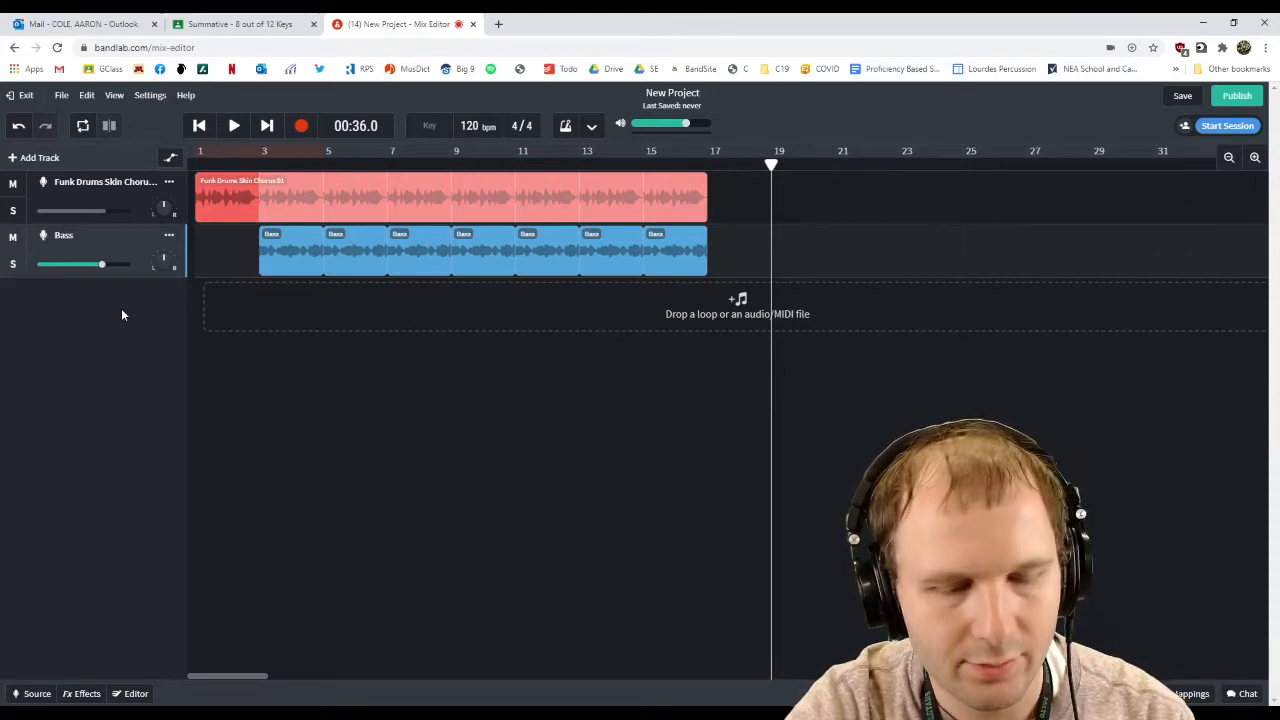
Add a Voice/Mic track named Piano
{"action": "left_click", "coordinate": [40, 157]}
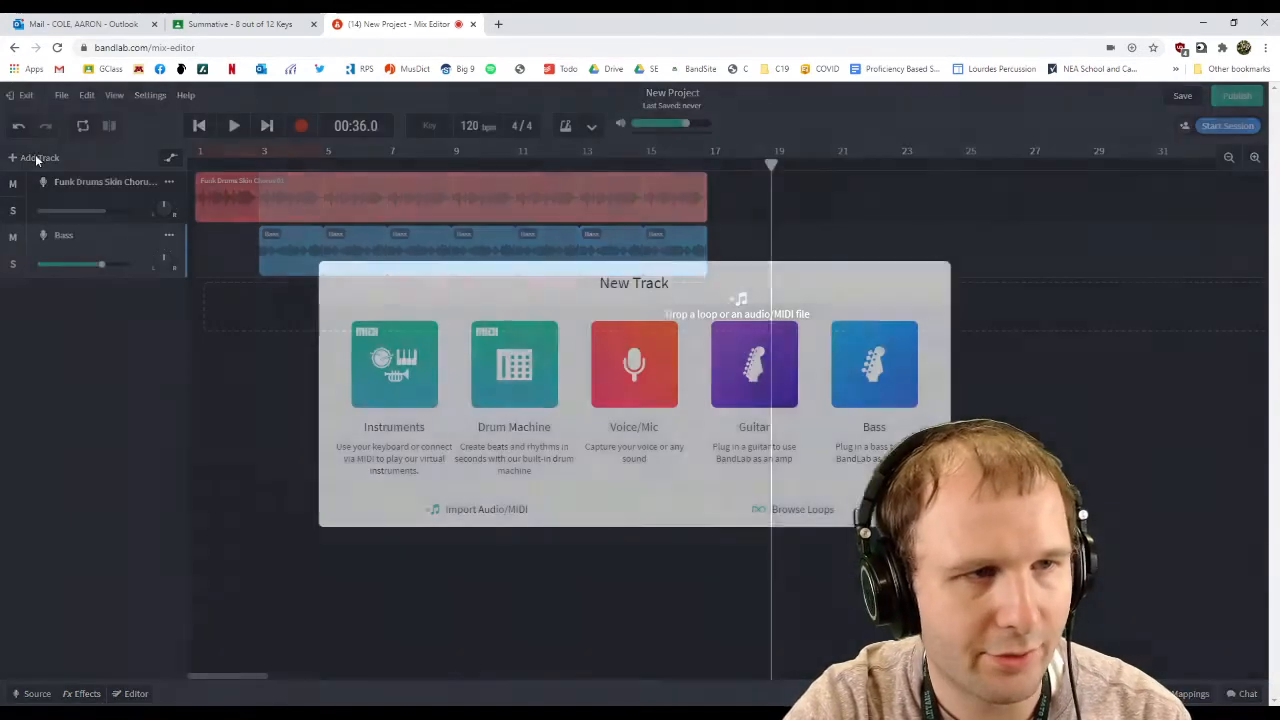
{"action": "left_click", "coordinate": [634, 364]}
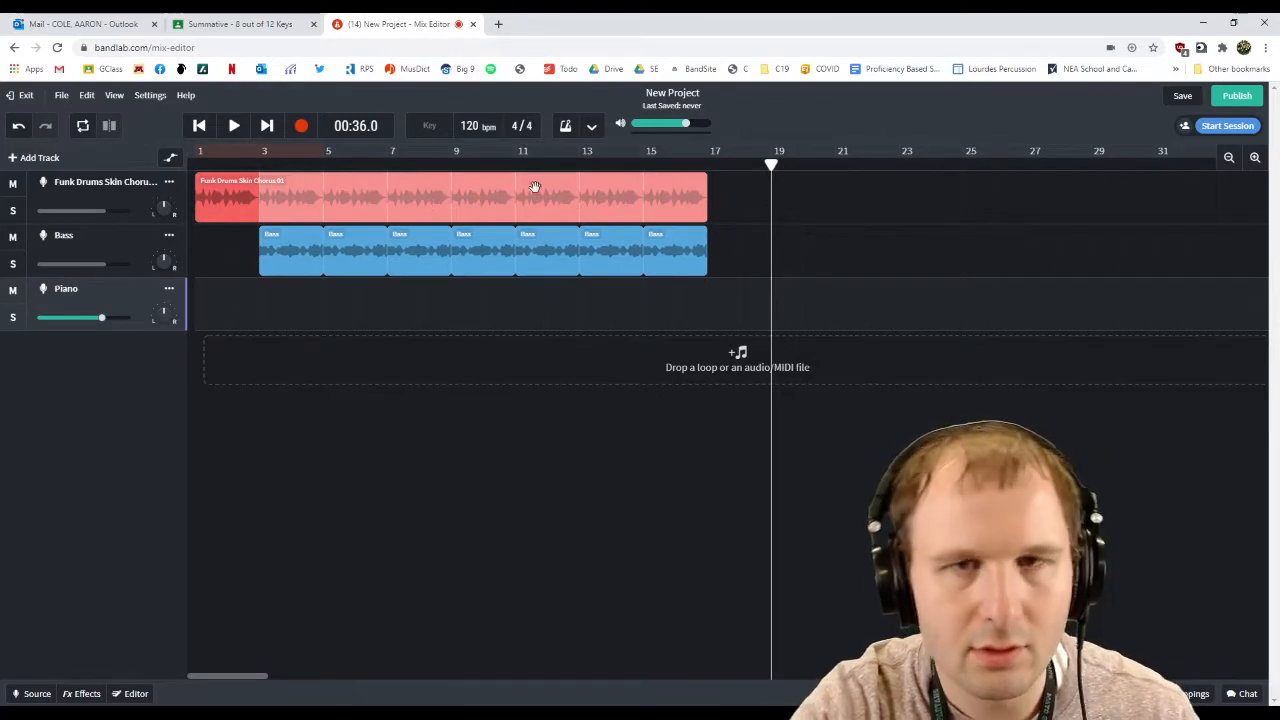
Play the drums and looped bass from bar 3, at 00:04.0, through to the end of the clips
{"action": "left_click", "coordinate": [752, 152]}
{"action": "left_click", "coordinate": [260, 188]}
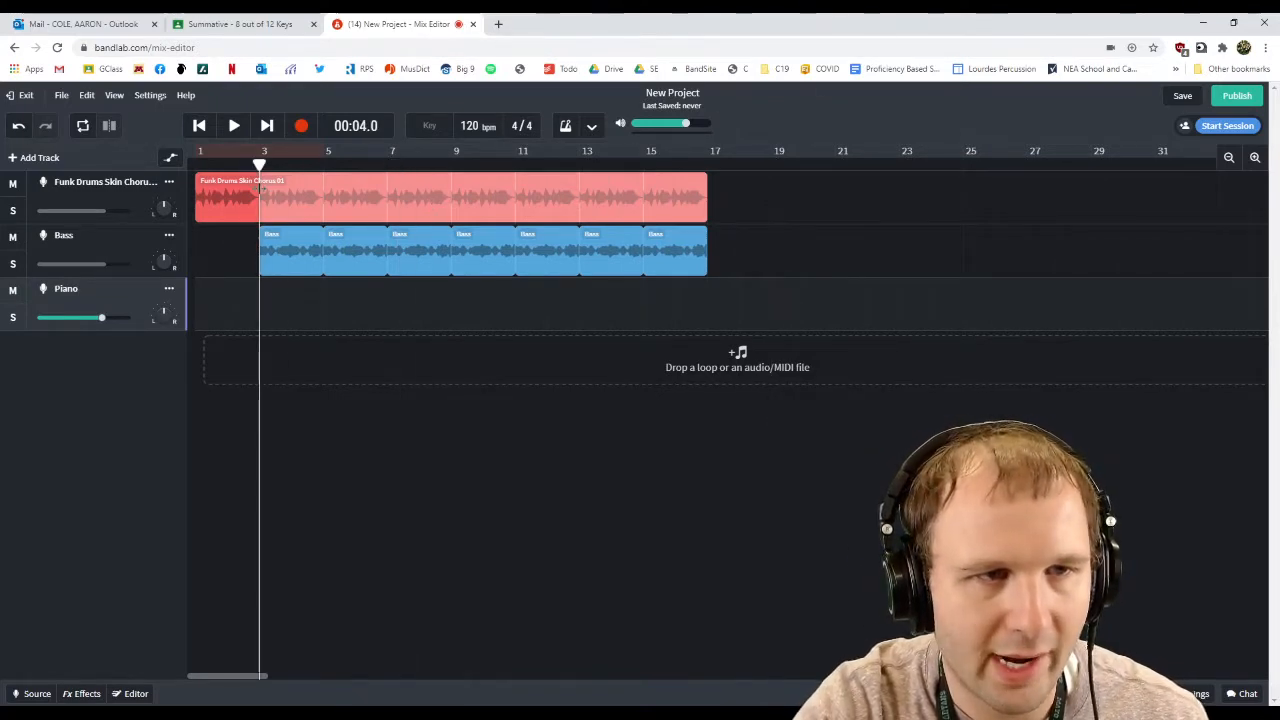
{"action": "mouse_move", "coordinate": [262, 188]}
{"action": "left_mouse_down"}
{"action": "mouse_move", "coordinate": [248, 188]}
{"action": "mouse_move", "coordinate": [259, 188]}
{"action": "left_mouse_up"}
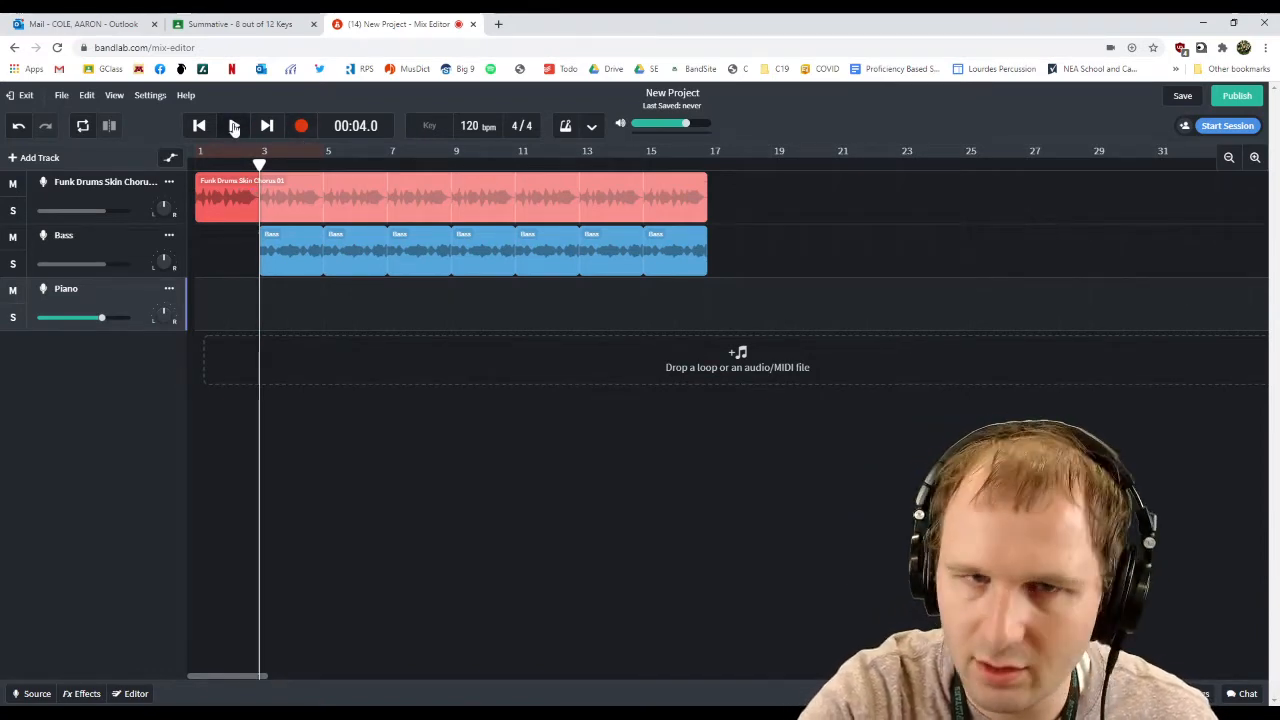
{"action": "left_click", "coordinate": [233, 126]}
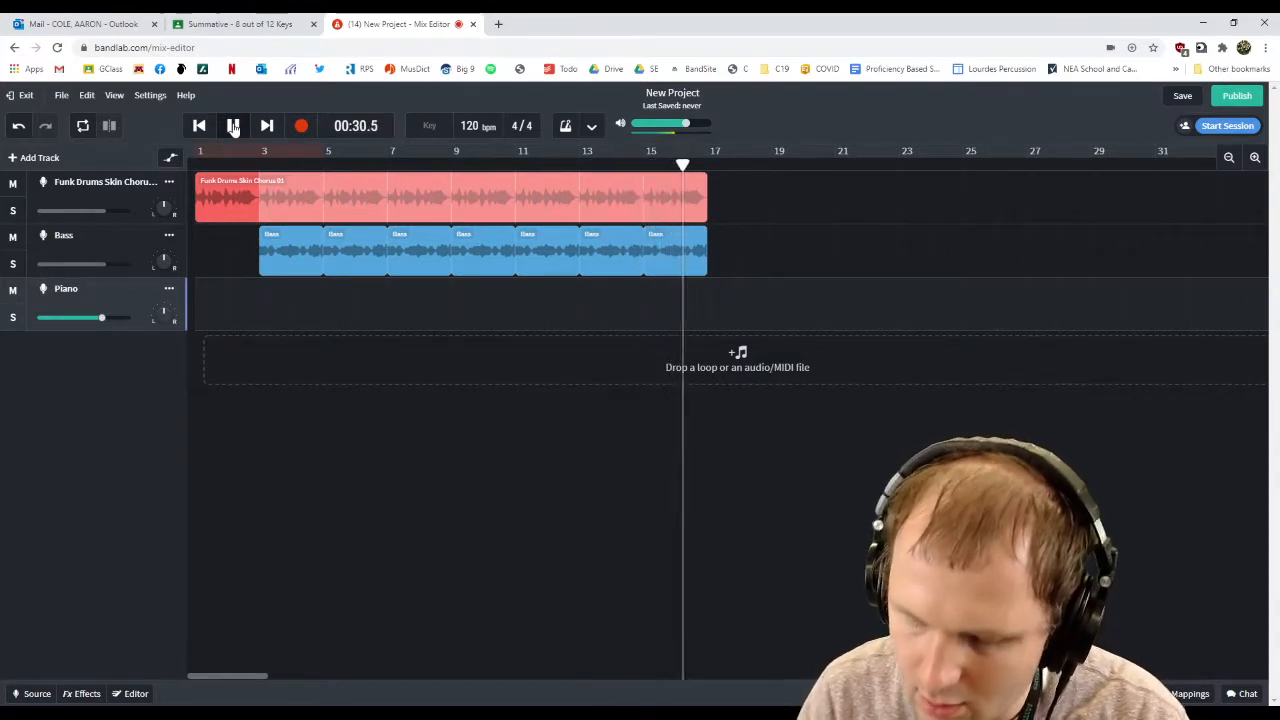
{"action": "left_click", "coordinate": [233, 126]}
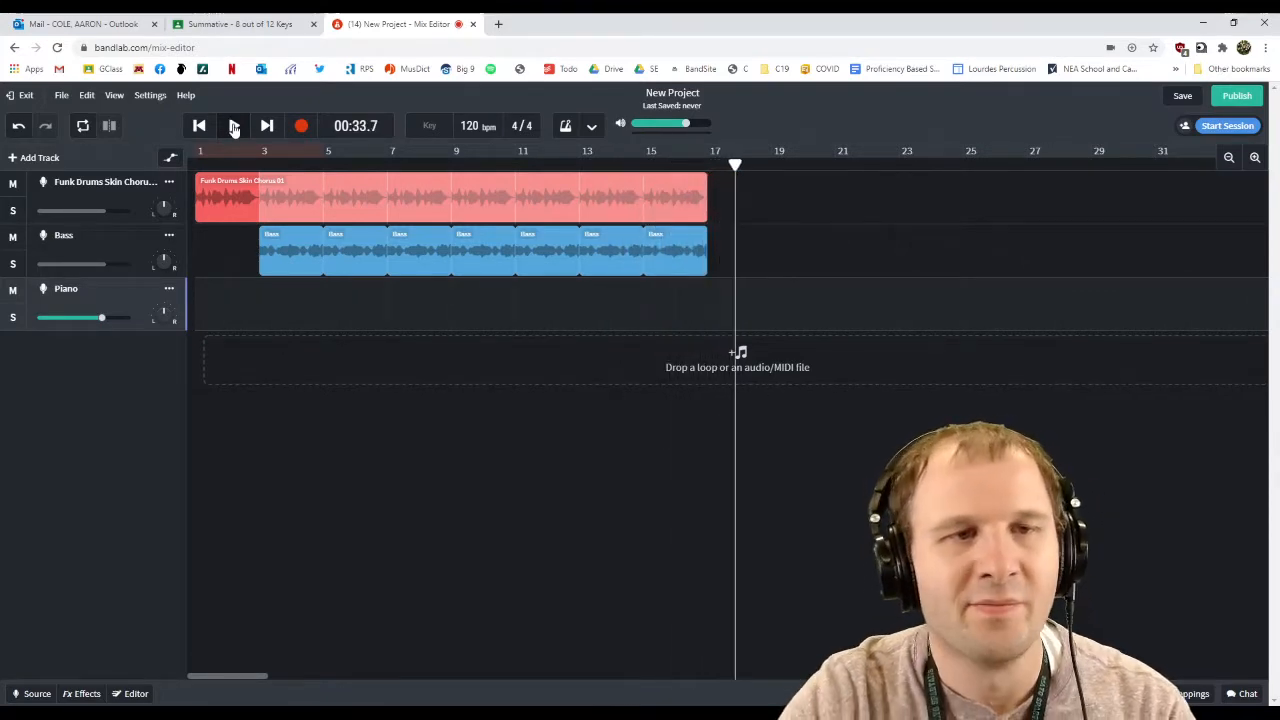
Record a piano part on the Piano track from bar 3, at 00:04.0, to about bar 13
{"action": "left_click", "coordinate": [258, 160]}
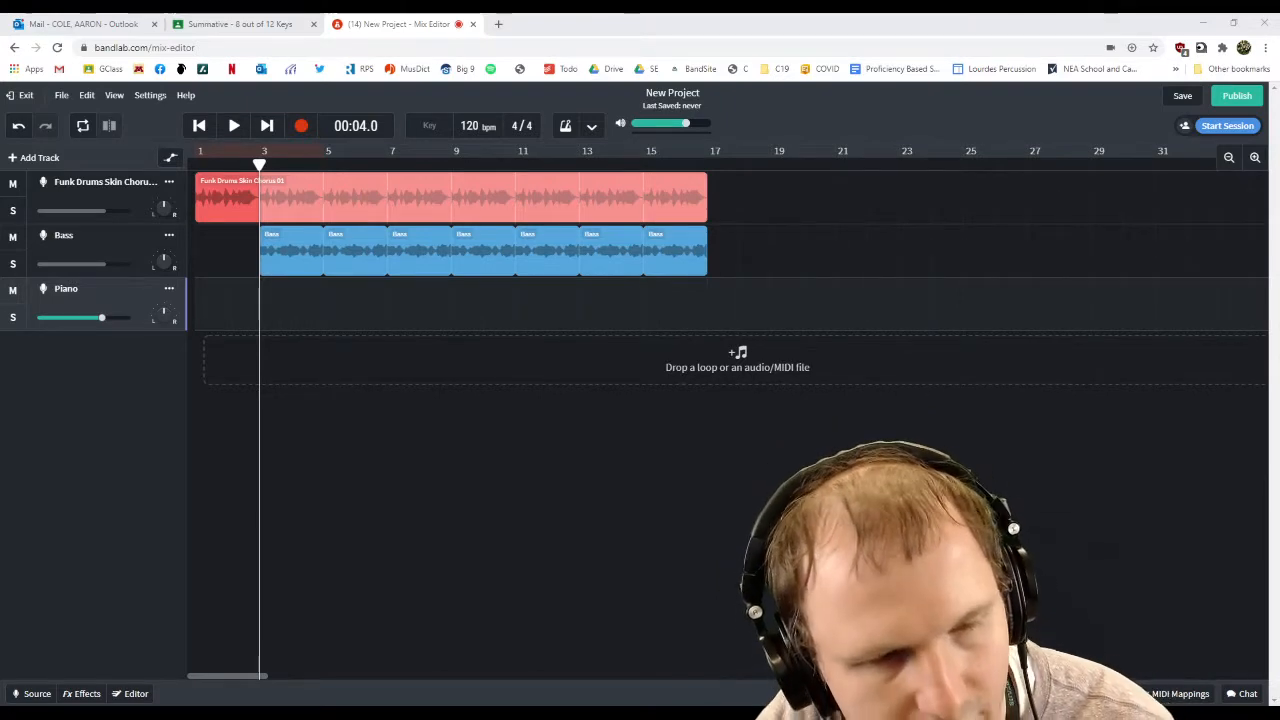
{"action": "left_click", "coordinate": [302, 127]}
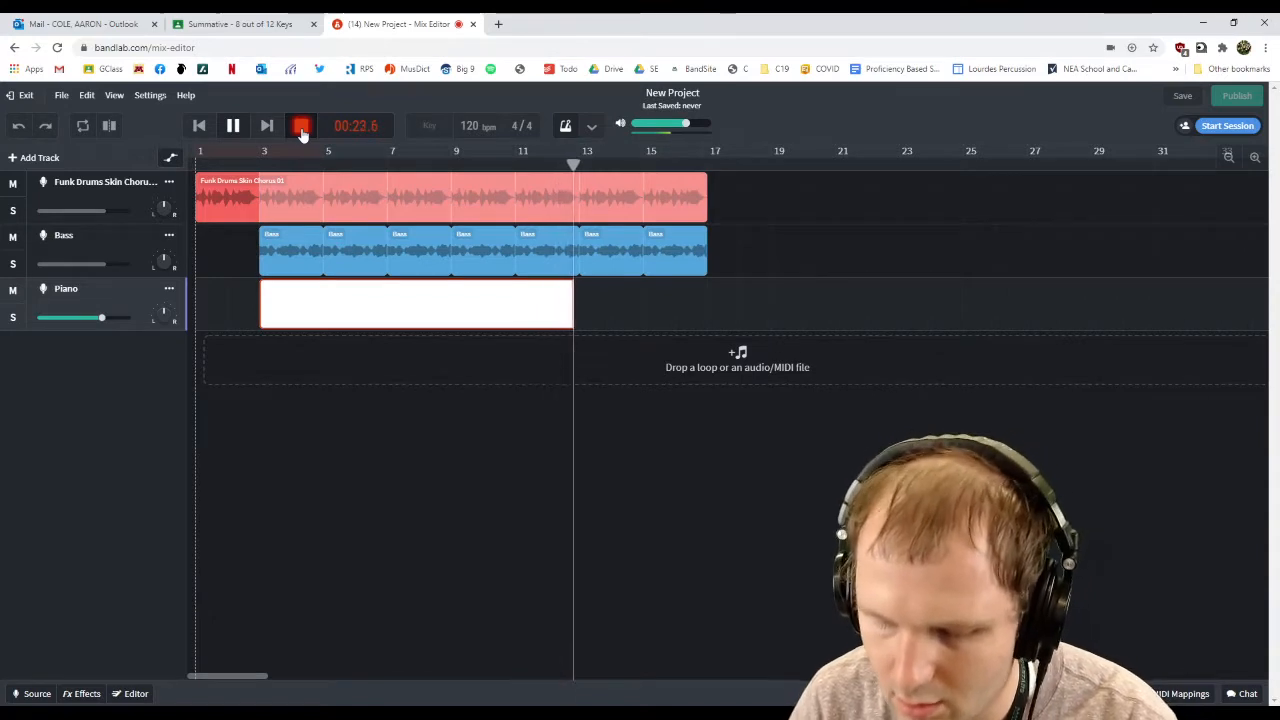
{"action": "left_click", "coordinate": [301, 128]}
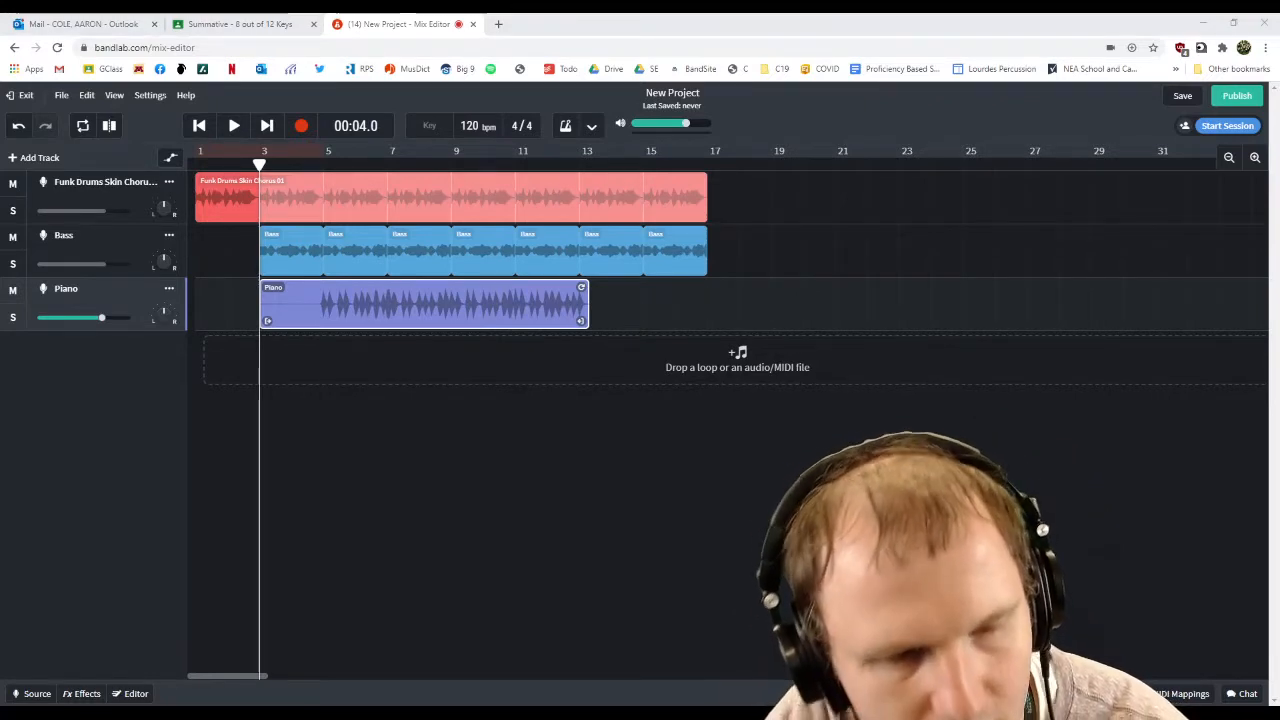
Play back the piano recording with the drums and bass twice, starting just before bar 5
{"action": "left_click", "coordinate": [323, 157]}
{"action": "mouse_move", "coordinate": [323, 160]}
{"action": "left_mouse_down"}
{"action": "mouse_move", "coordinate": [298, 158]}
{"action": "mouse_move", "coordinate": [313, 155]}
{"action": "left_mouse_up"}
{"action": "key", "text": "space"}
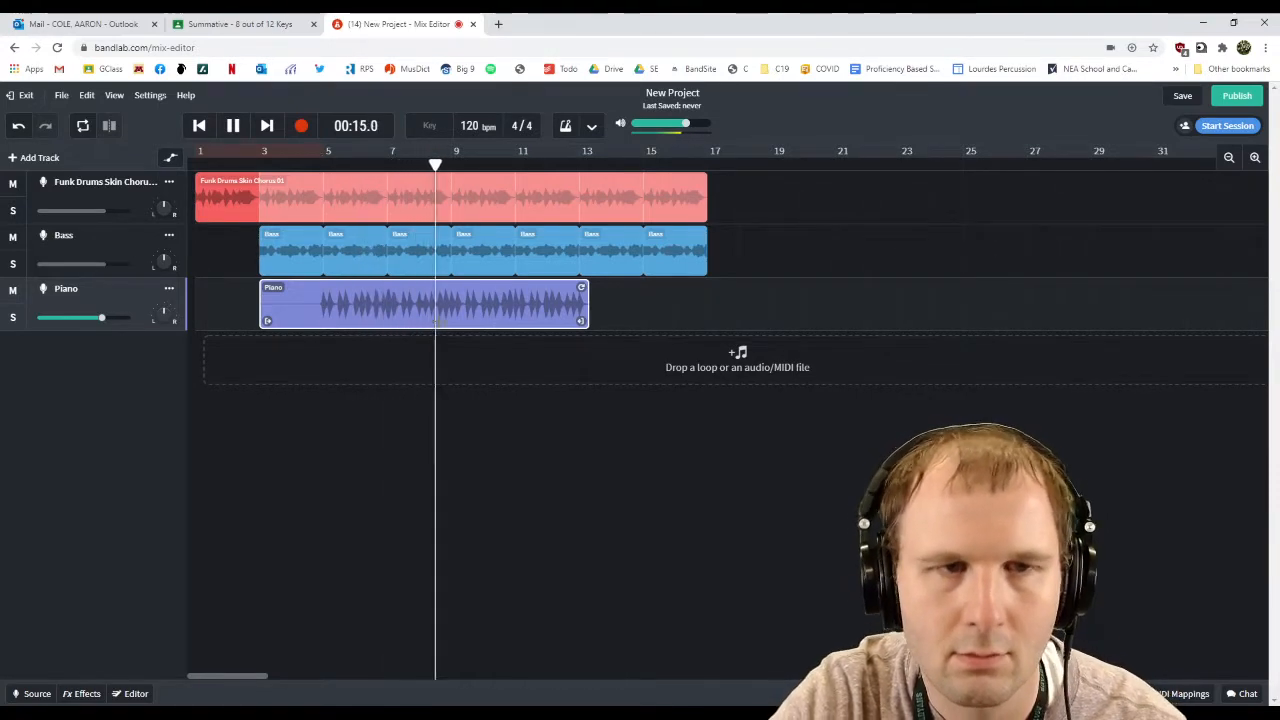
{"action": "key", "text": "space"}
{"action": "left_click", "coordinate": [316, 162]}
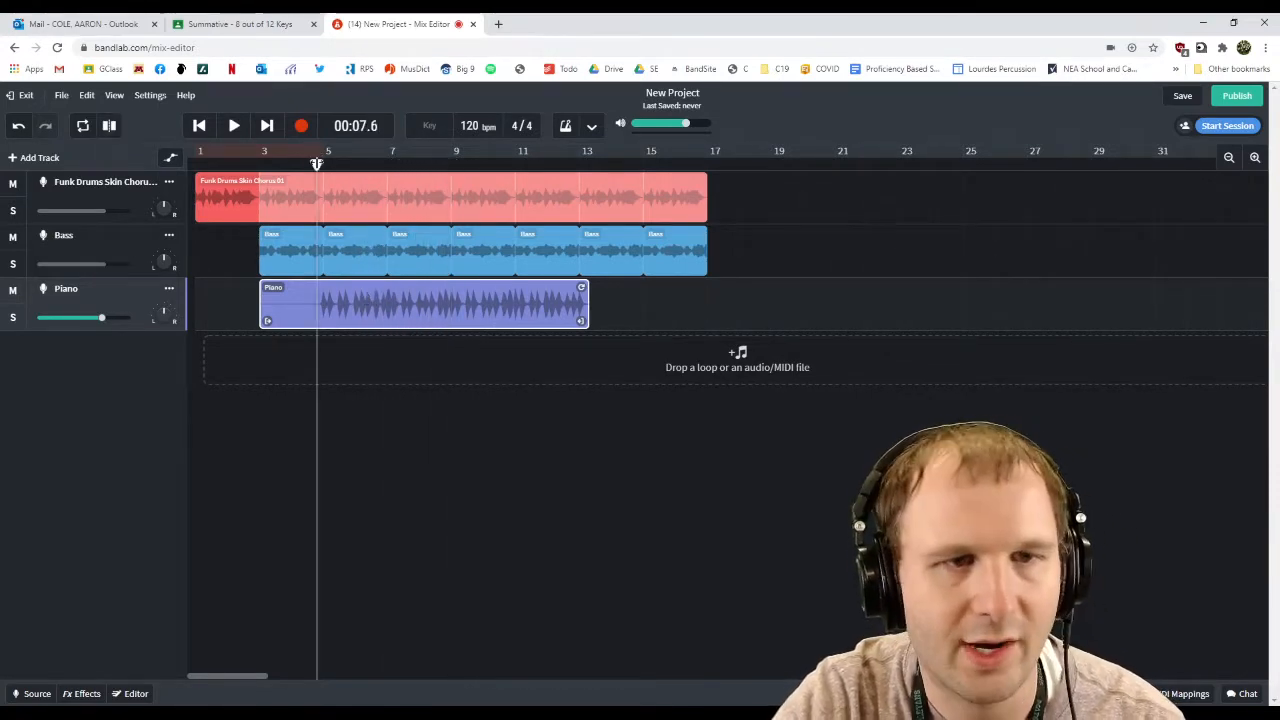
{"action": "key", "text": "space"}
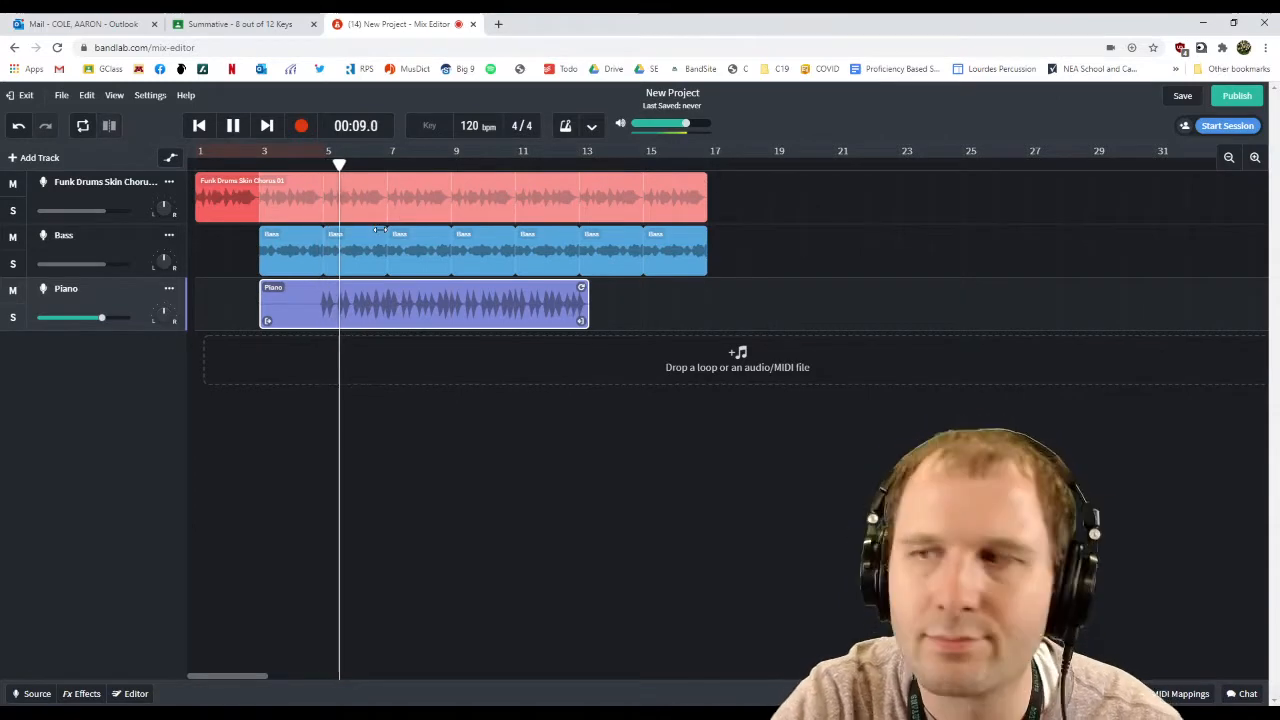
{"action": "key", "text": "space"}
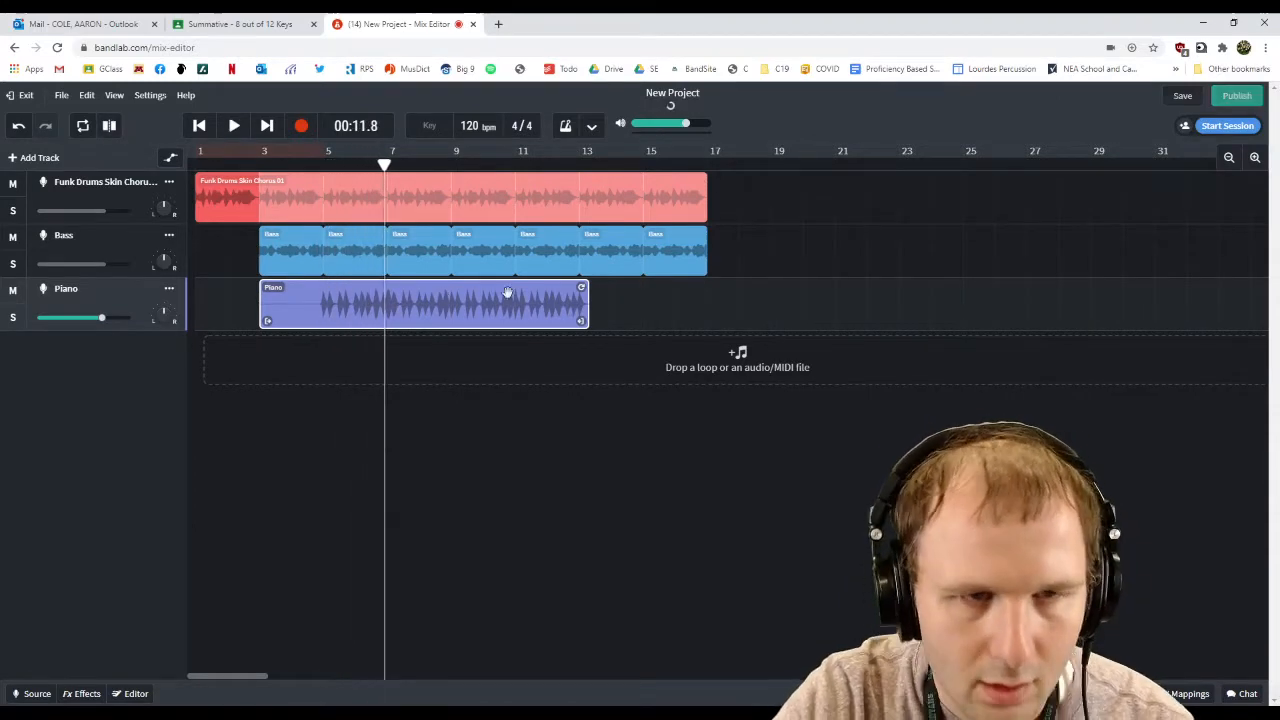
Split the piano recording at the note onset just after bar 7, at 00:12.1, and delete everything after it
{"action": "left_click", "coordinate": [1255, 158]}
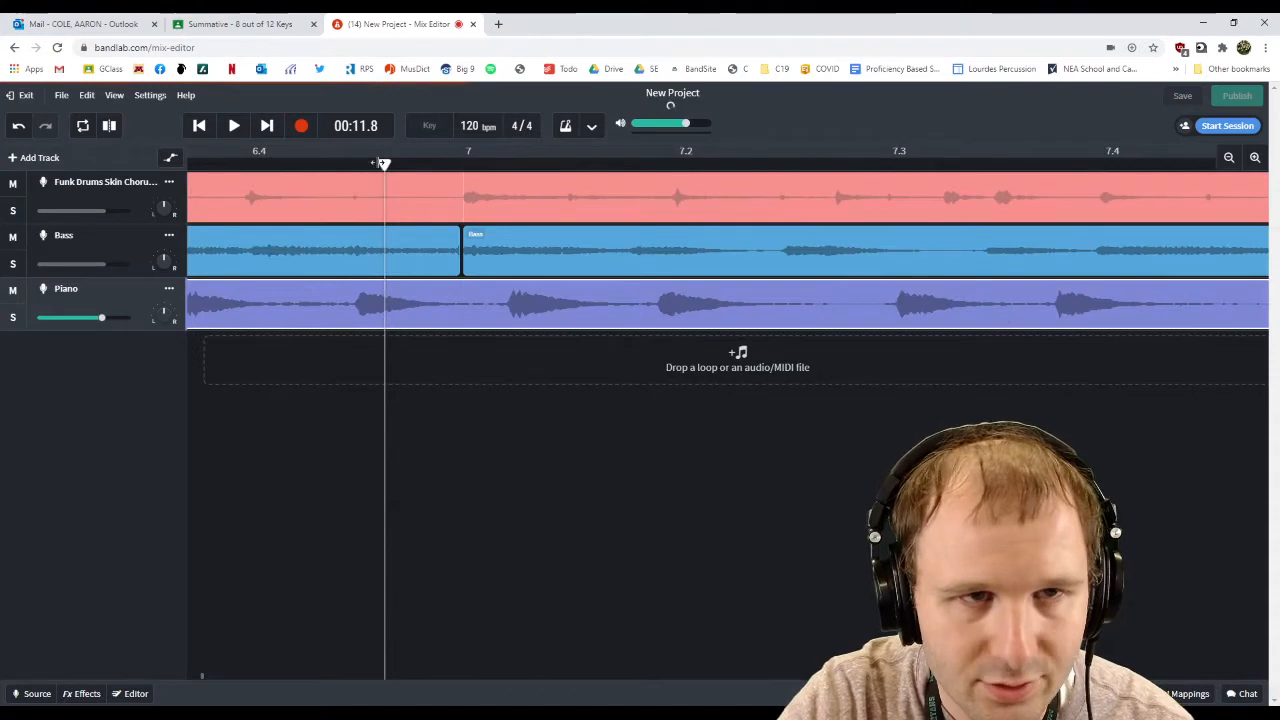
{"action": "left_click_drag", "start_coordinate": [383, 163], "coordinate": [504, 165]}
{"action": "key", "text": "ctrl+e"}
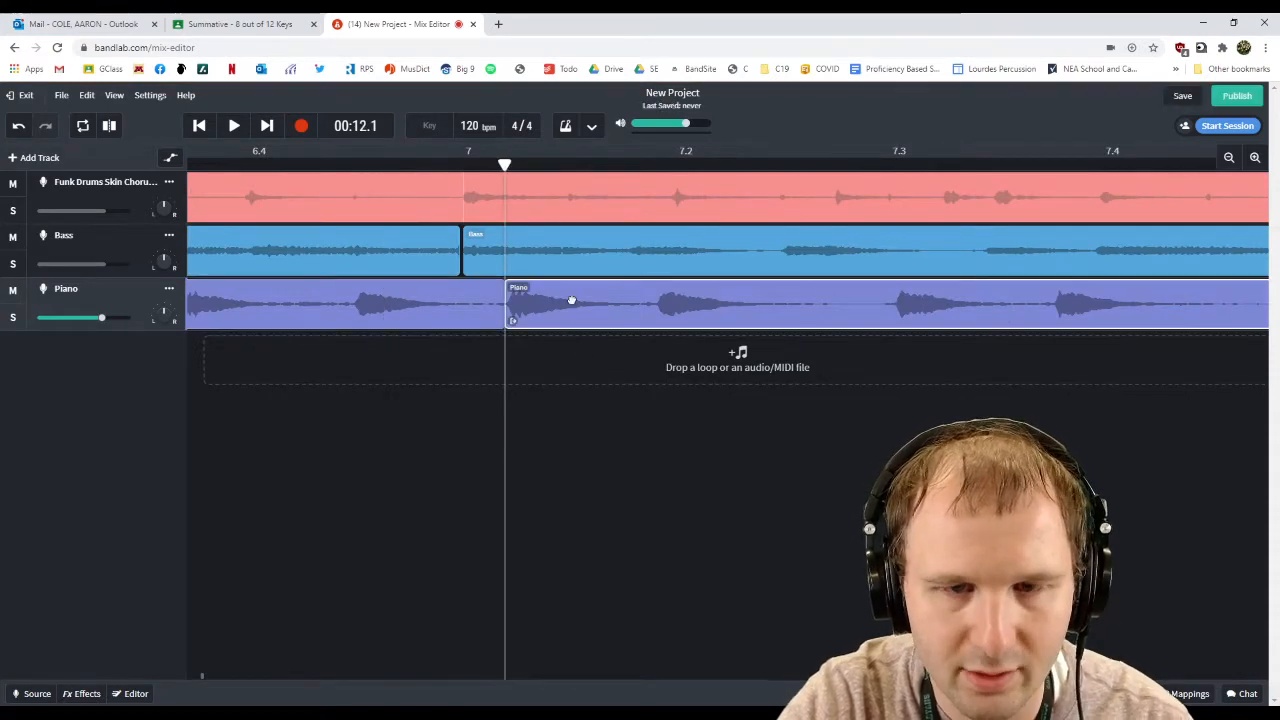
{"action": "key", "text": "Delete"}
Split the piano clip just before its first note at bar 5, at 00:08.0, and delete the silent part before it
{"action": "left_click", "coordinate": [1229, 157]}
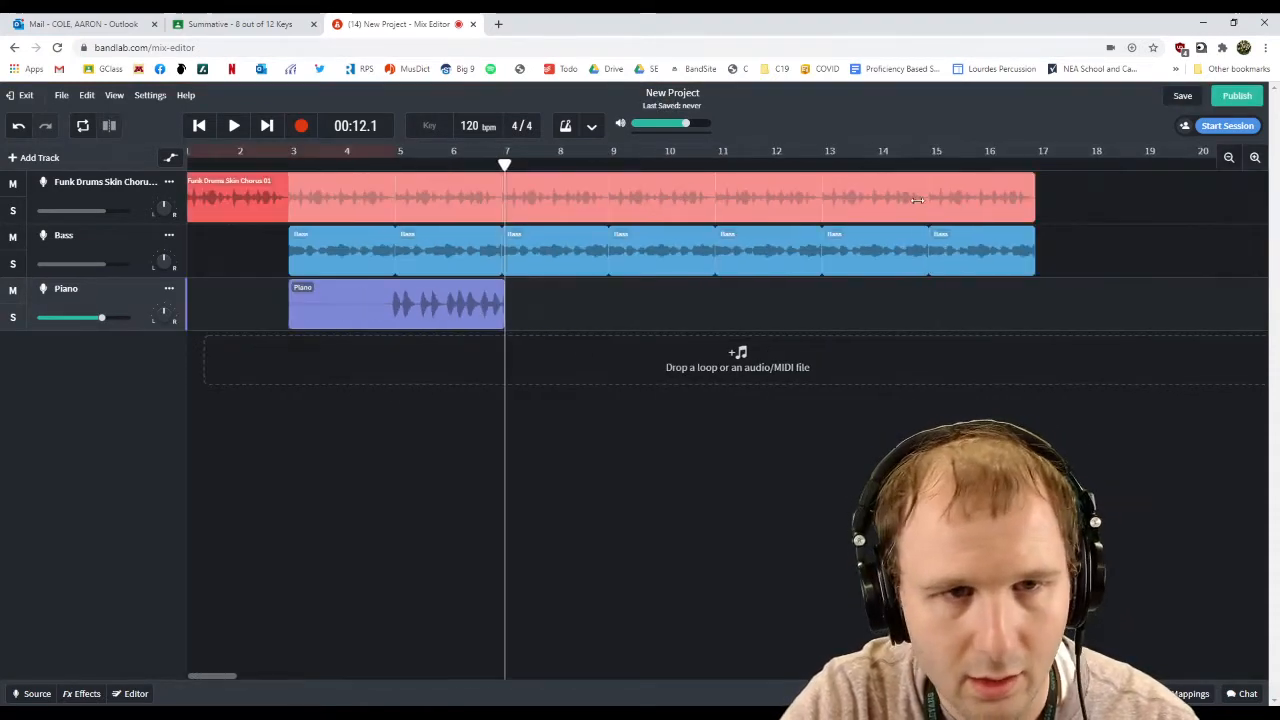
{"action": "left_click", "coordinate": [391, 164]}
{"action": "left_click", "coordinate": [1255, 157]}
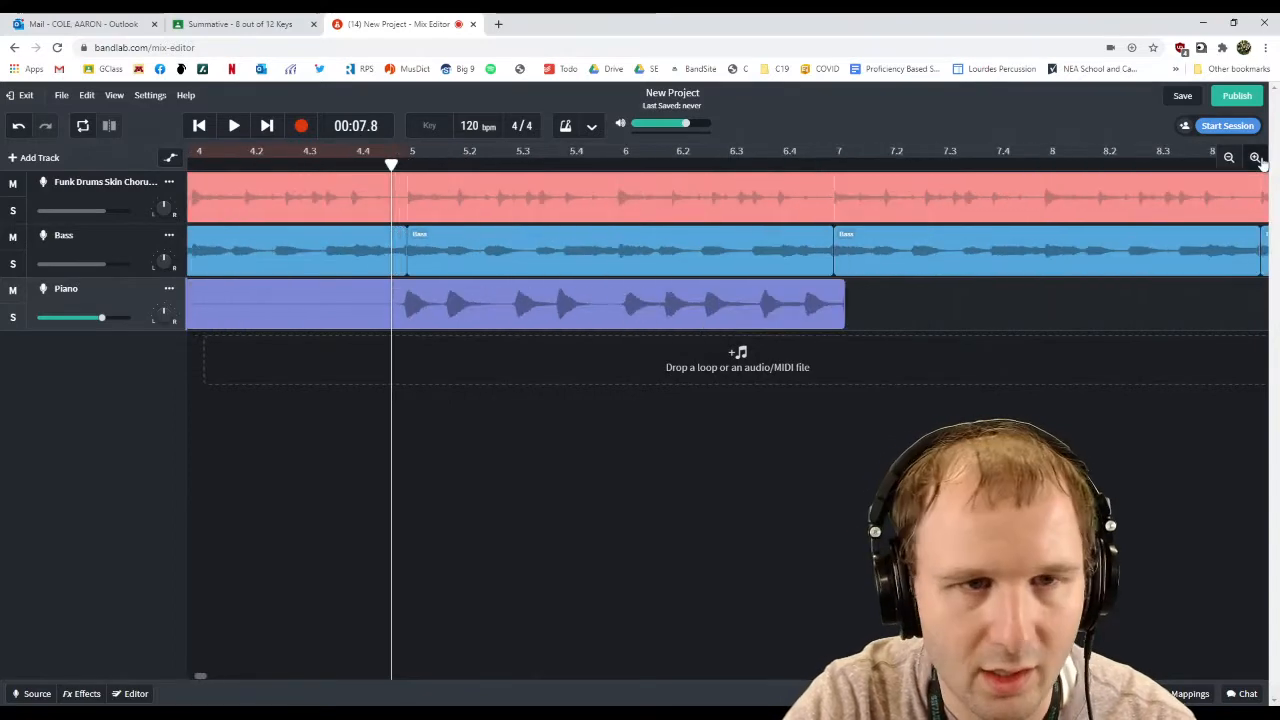
{"action": "left_click", "coordinate": [1255, 157]}
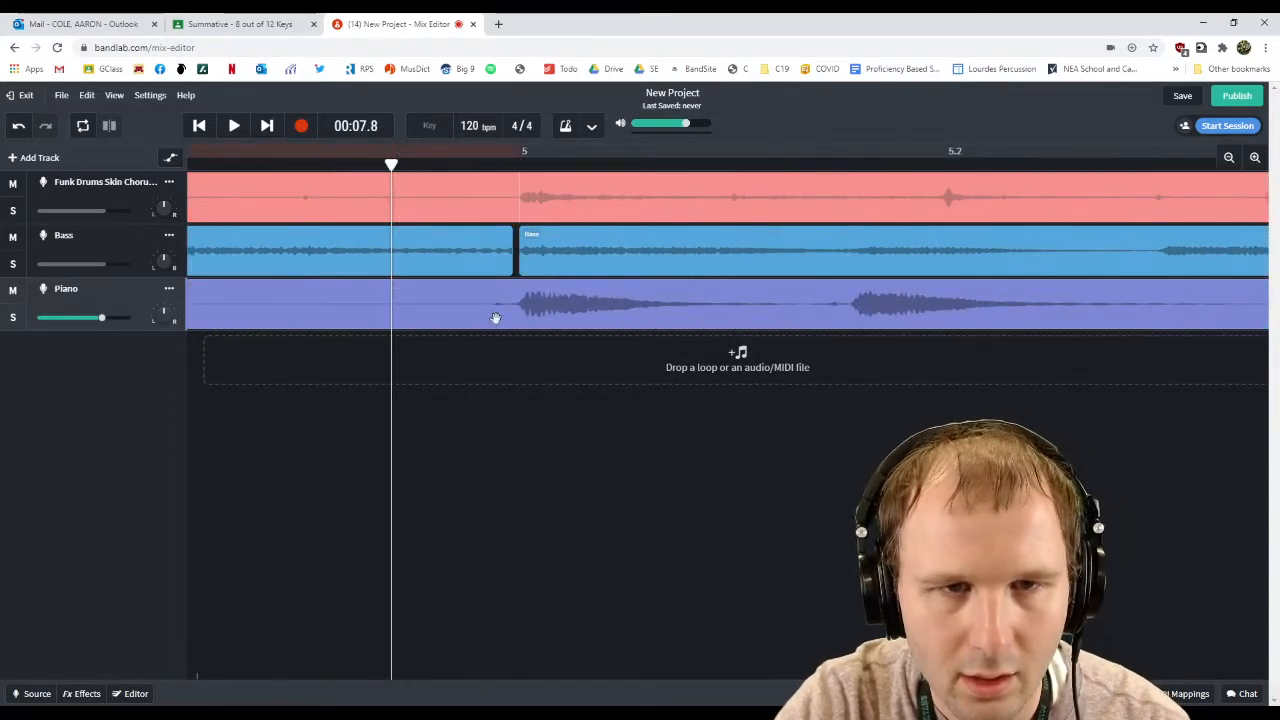
{"action": "left_click", "coordinate": [513, 164]}
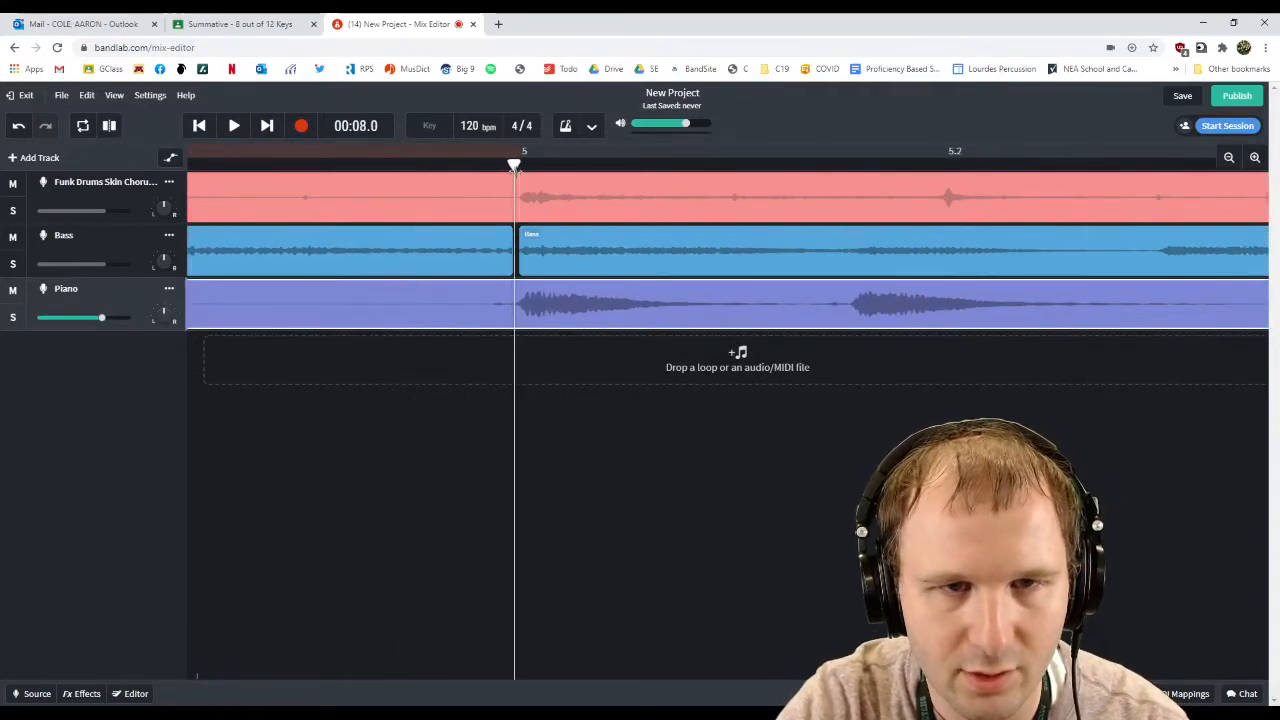
{"action": "key", "text": "s"}
{"action": "left_click", "coordinate": [434, 311]}
{"action": "key", "text": "Delete"}
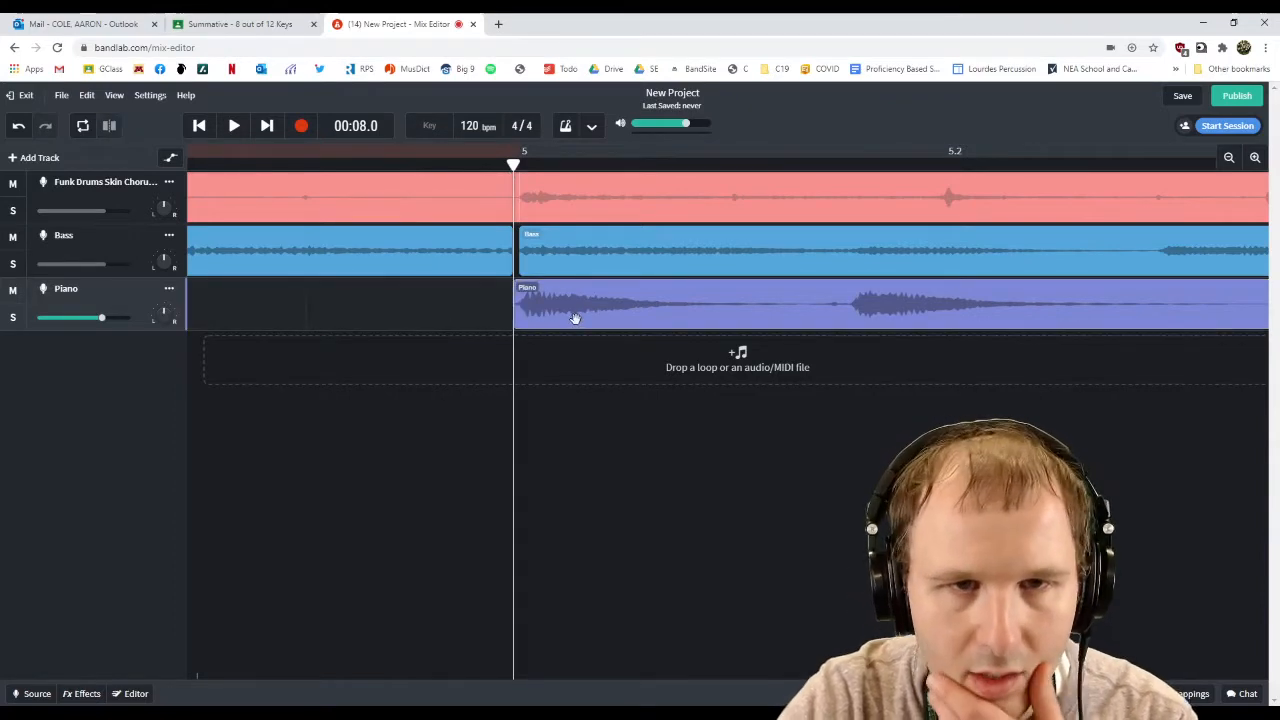
Play back the trimmed piano clip with the drums and bass from bar 5 and check its end near bar 7
{"action": "left_click_drag", "start_coordinate": [575, 318], "coordinate": [577, 311]}
{"action": "key", "text": "space"}
{"action": "key", "text": "space"}
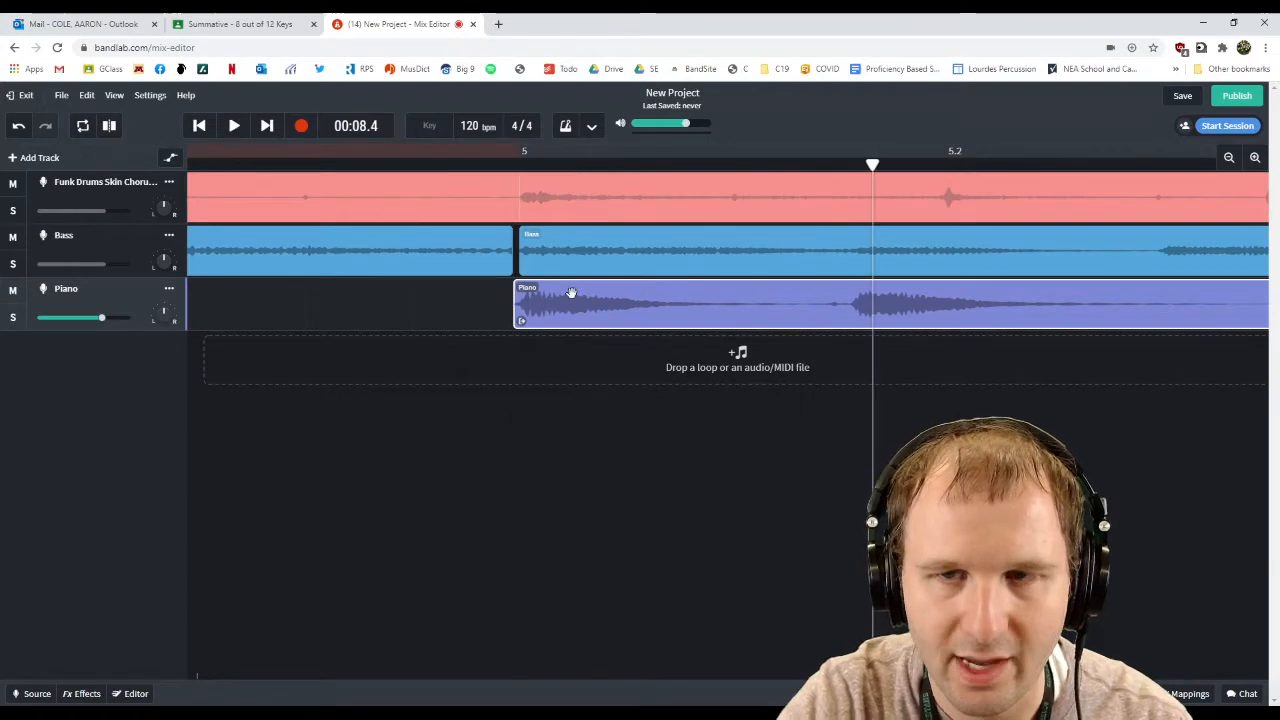
{"action": "left_click", "coordinate": [510, 163]}
{"action": "key", "text": "space"}
{"action": "key", "text": "space"}
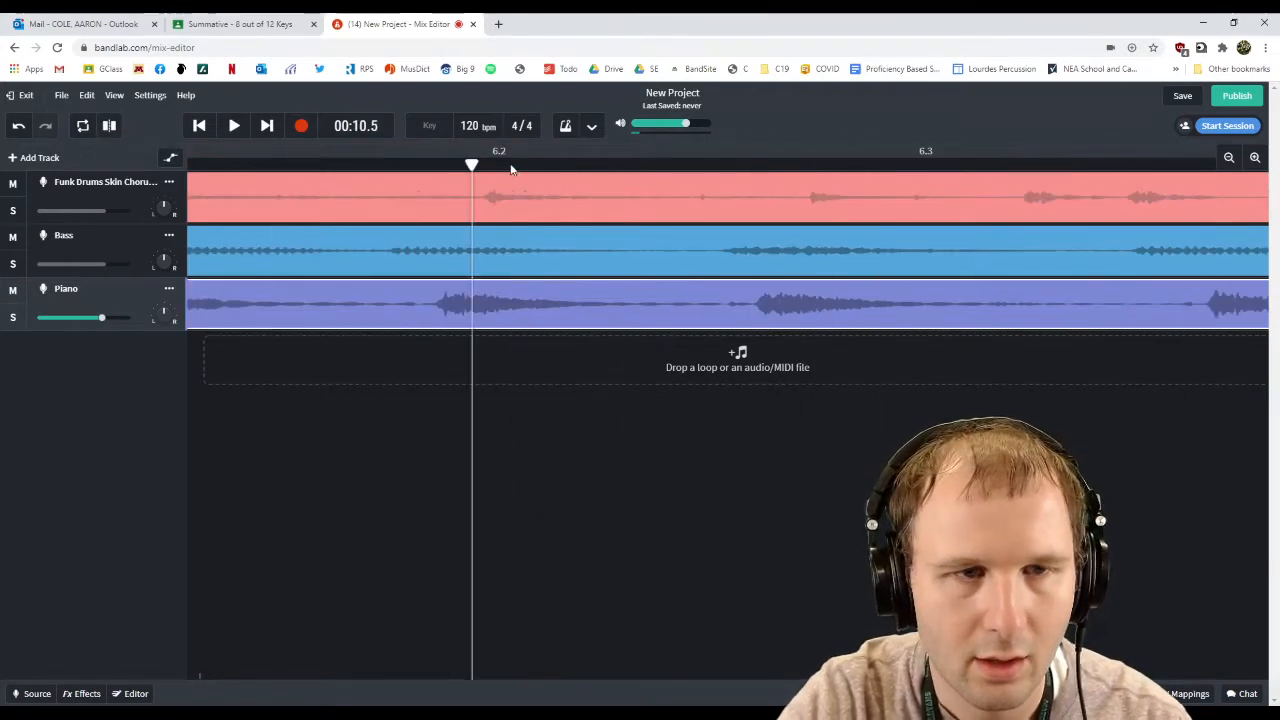
{"action": "left_click_drag", "start_coordinate": [467, 165], "coordinate": [244, 165]}
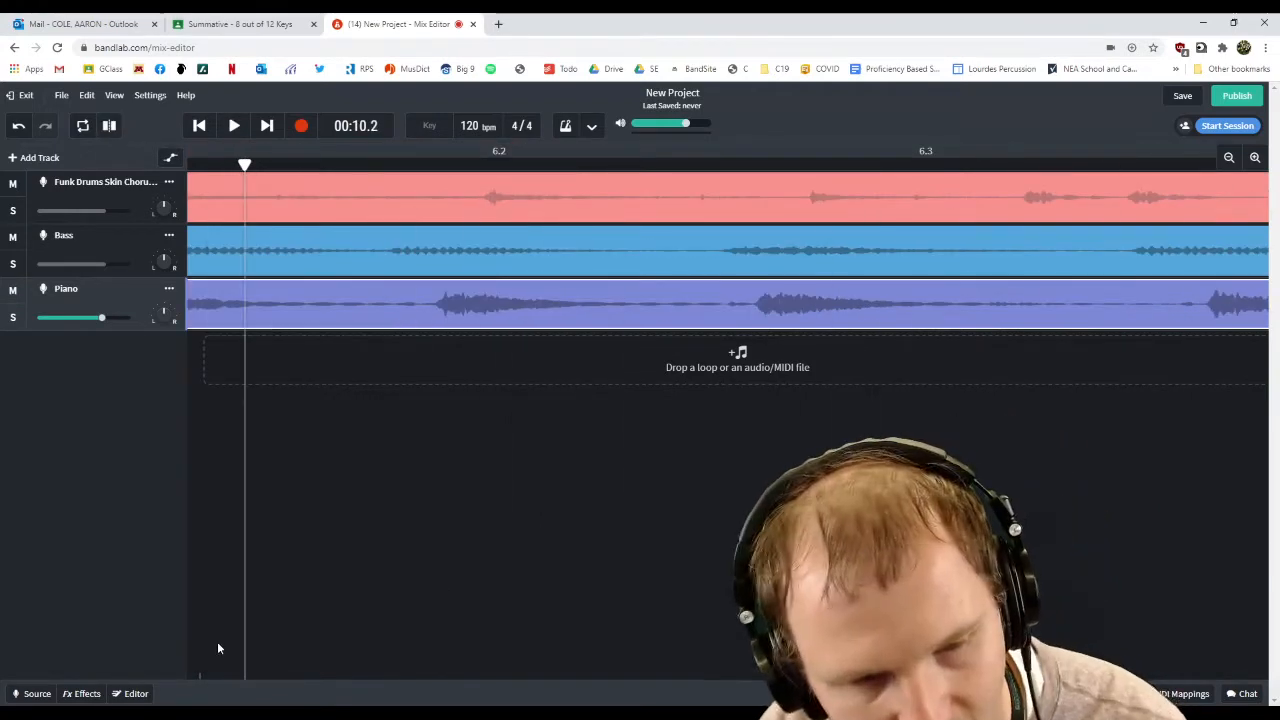
{"action": "left_click", "coordinate": [1228, 158]}
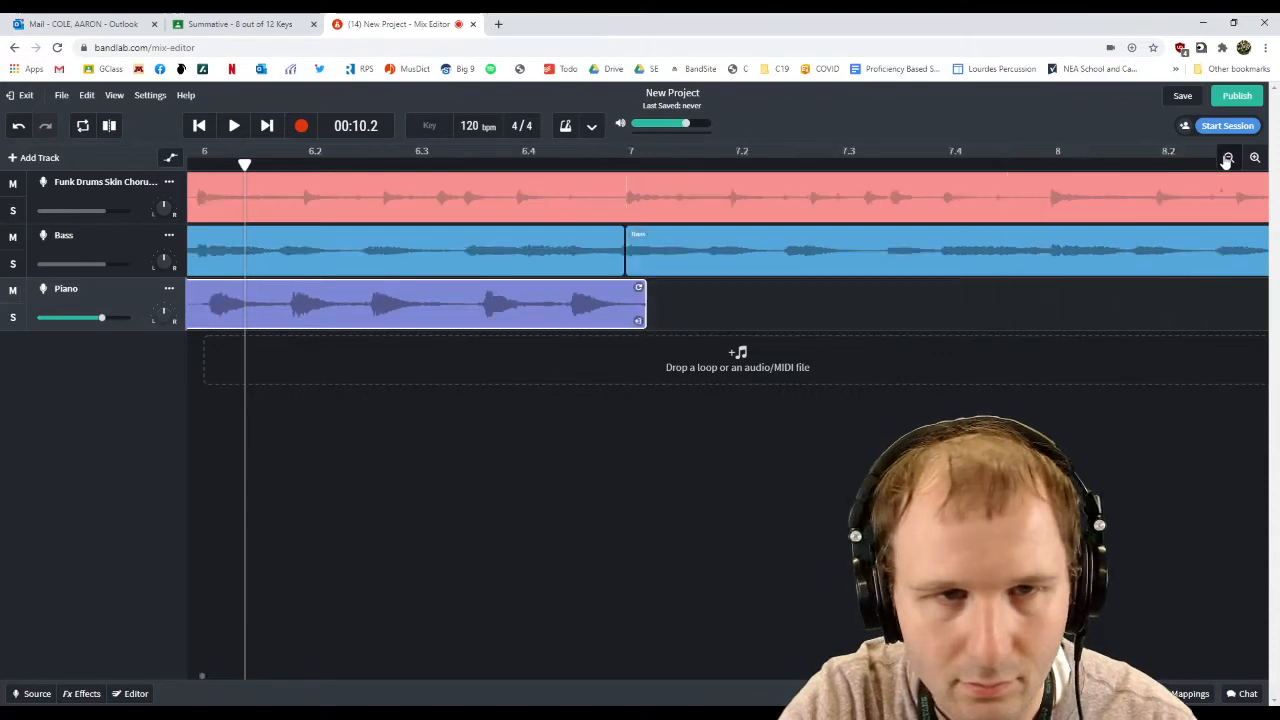
Split the piano clip at bar 6, 00:10.0, and move the second part slightly earlier so its first note lands on the beat
{"action": "left_click", "coordinate": [199, 164]}
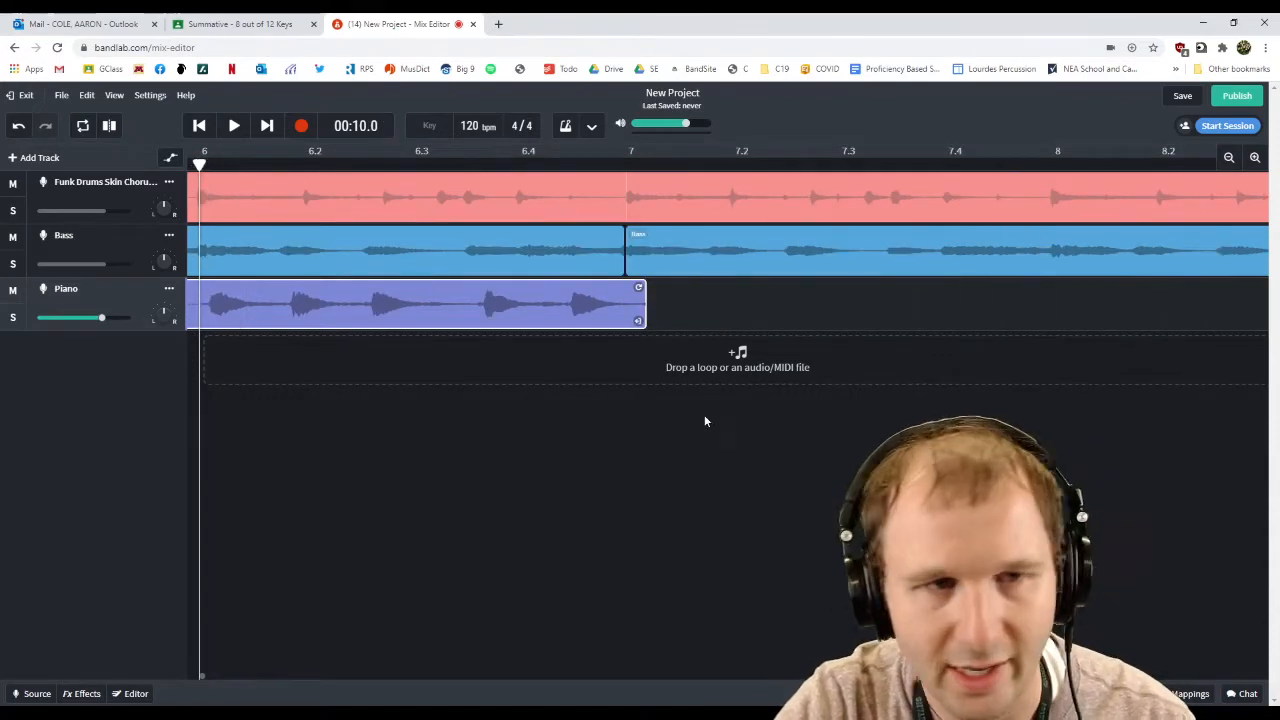
{"action": "left_click", "coordinate": [1228, 158]}
{"action": "left_click_drag", "start_coordinate": [211, 680], "coordinate": [207, 684]}
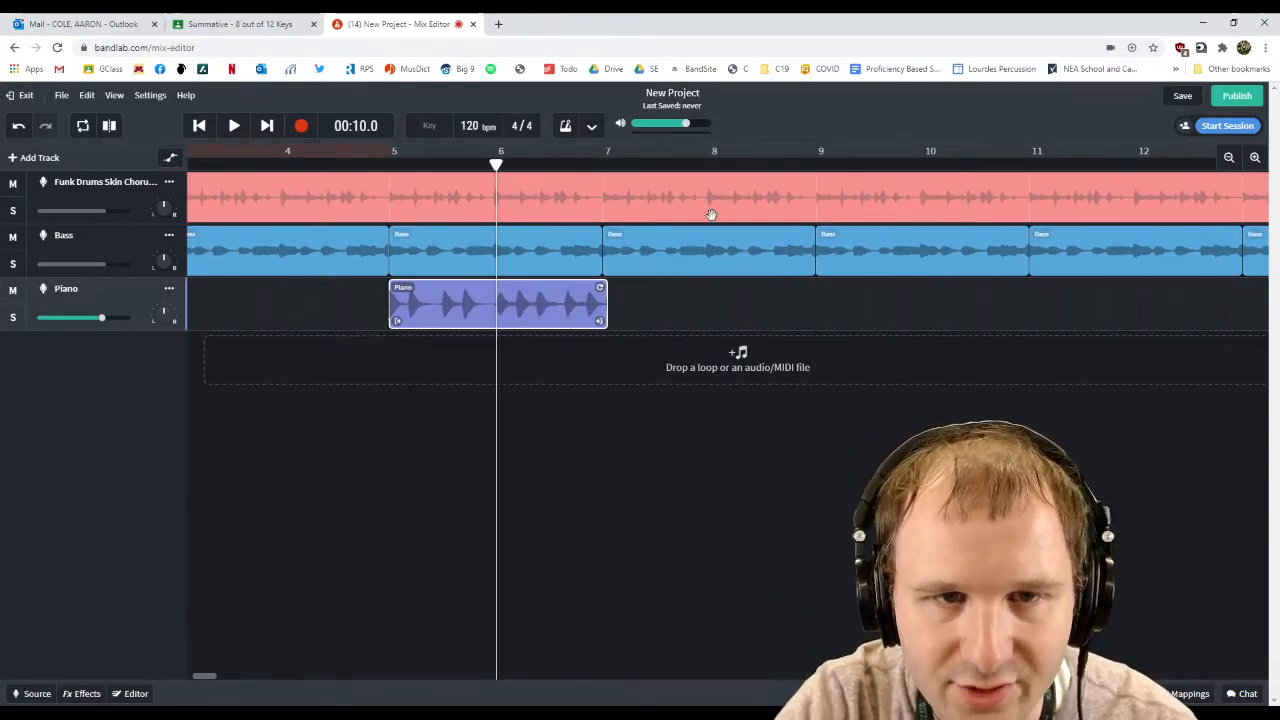
{"action": "left_click", "coordinate": [1254, 158]}
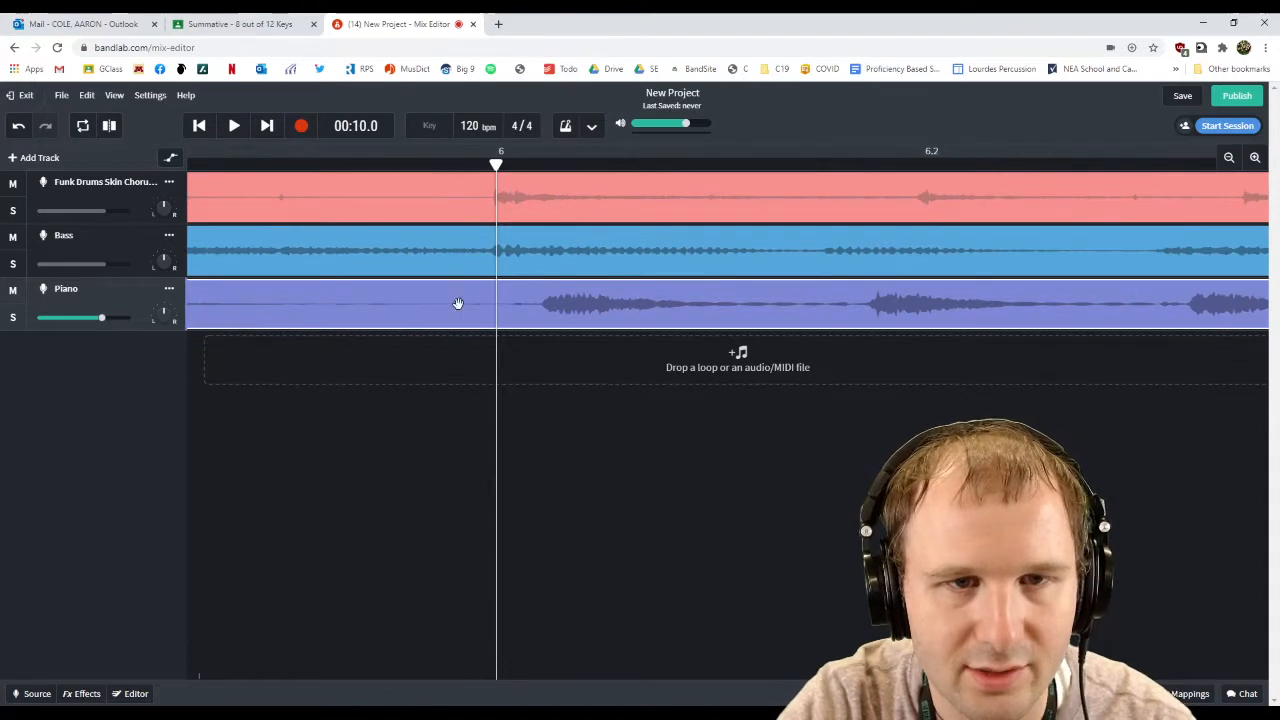
{"action": "key", "text": "ctrl+e"}
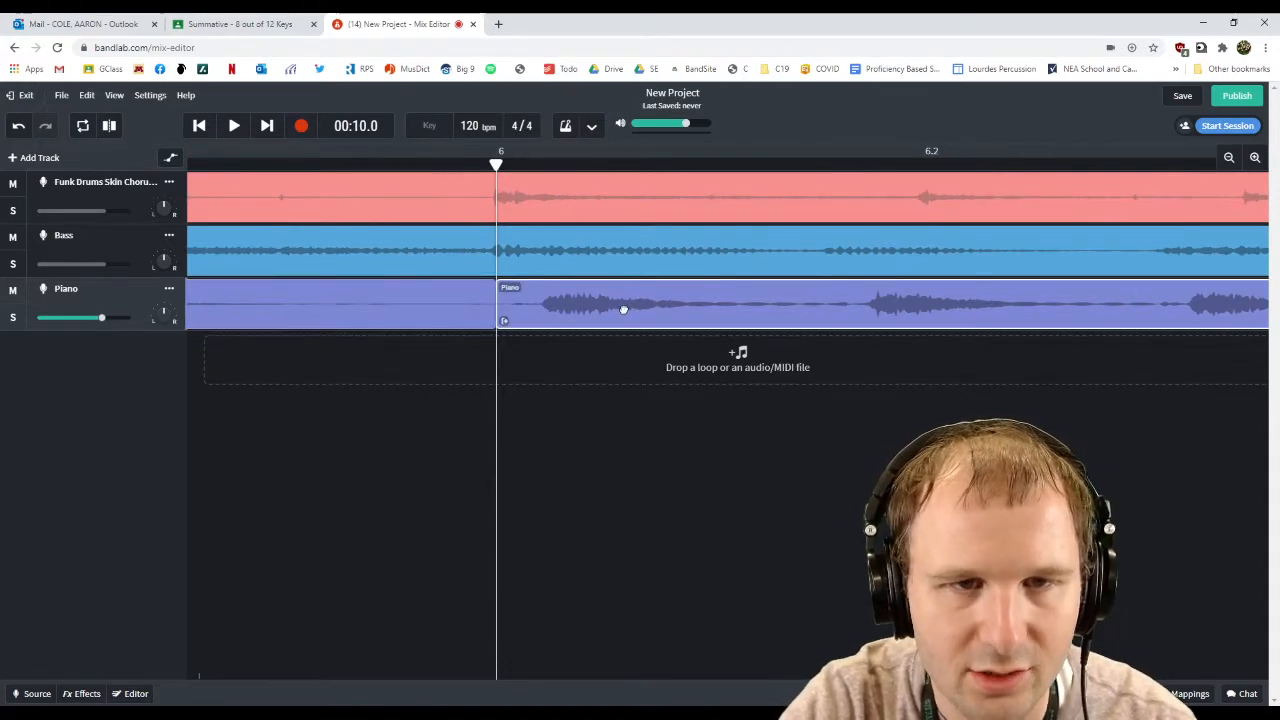
{"action": "left_click_drag", "start_coordinate": [623, 310], "coordinate": [580, 316]}
Play back the shifted piano part with the drums and bass from bar 6, and again from bar 5 to bar 7
{"action": "key", "text": "space"}
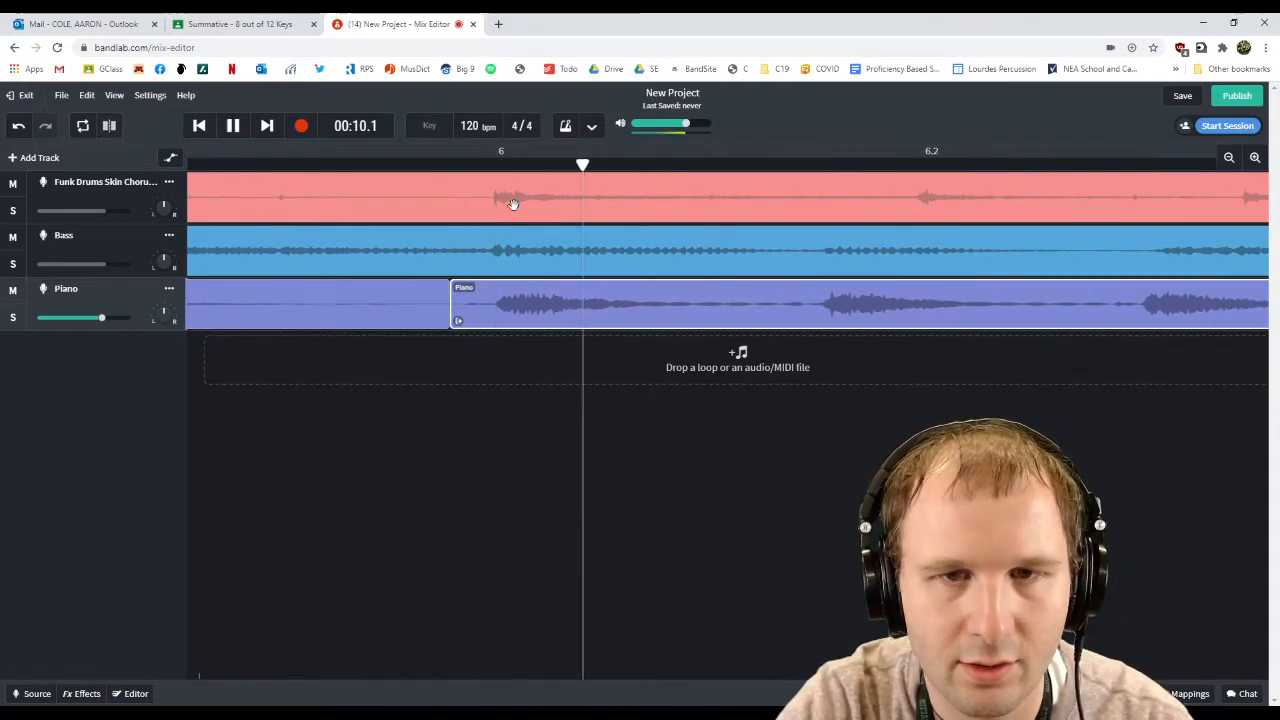
{"action": "key", "text": "space"}
{"action": "left_click", "coordinate": [1229, 157]}
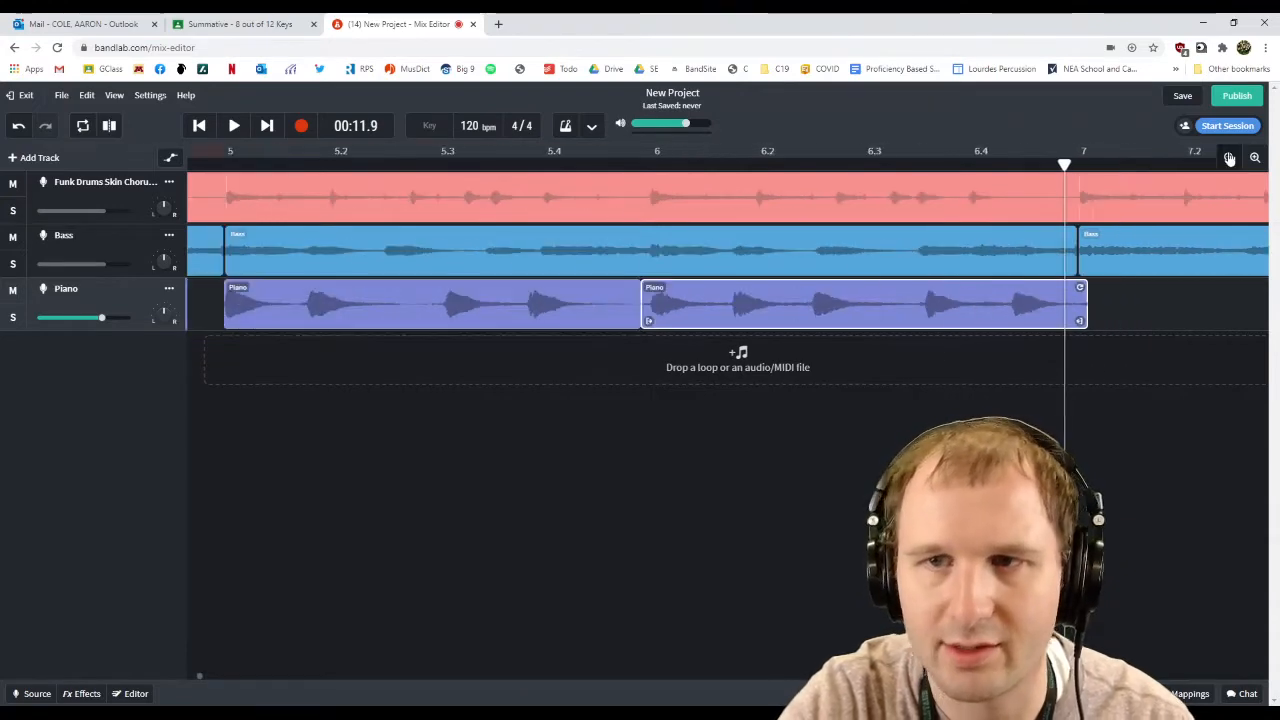
{"action": "left_click", "coordinate": [1229, 157]}
{"action": "left_click", "coordinate": [640, 160]}
{"action": "key", "text": "space"}
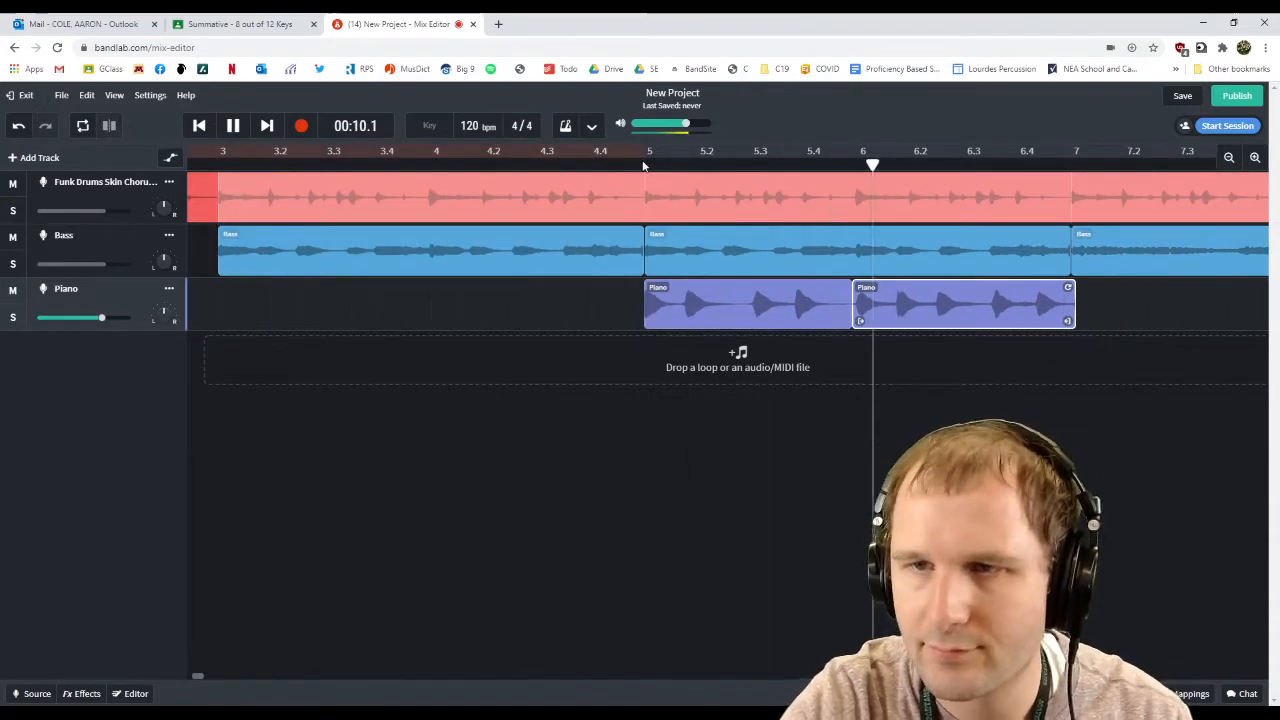
{"action": "key", "text": "space"}
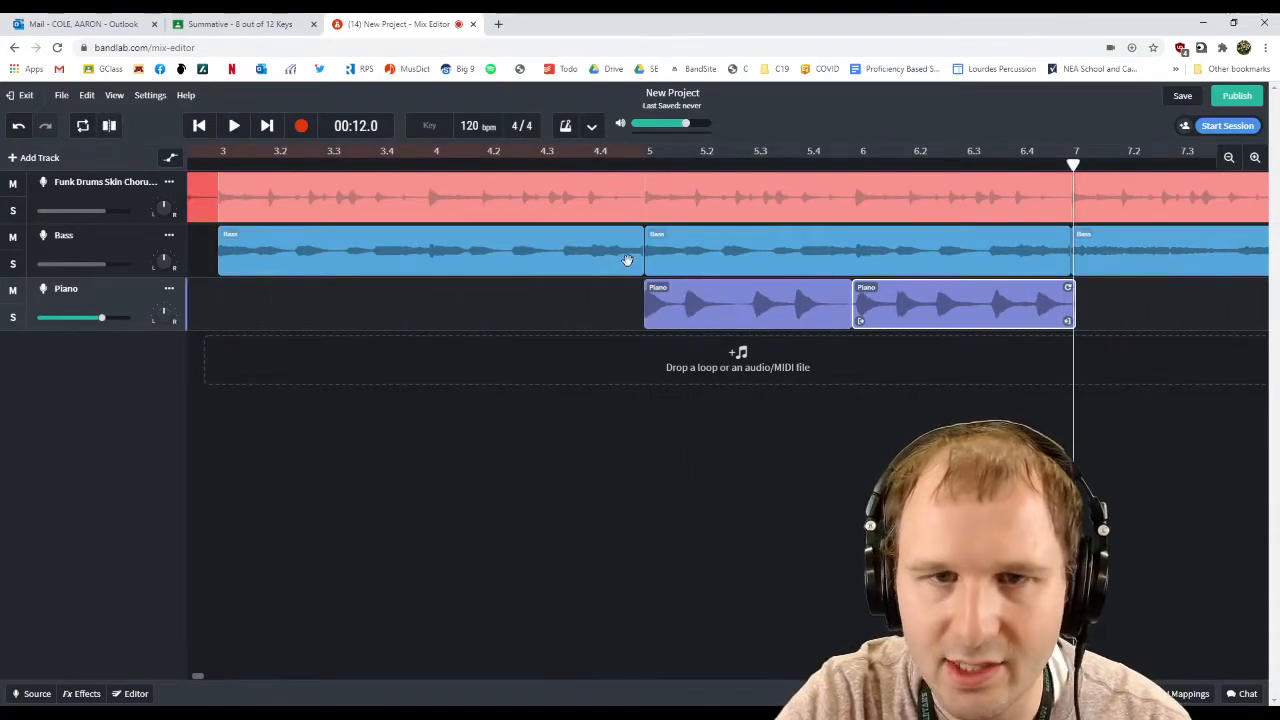
Trim the start of the first piano clip to bar 5, at 00:08.0, in line with the bass clip
{"action": "left_click_drag", "start_coordinate": [629, 160], "coordinate": [715, 163]}
{"action": "left_click", "coordinate": [1255, 158]}
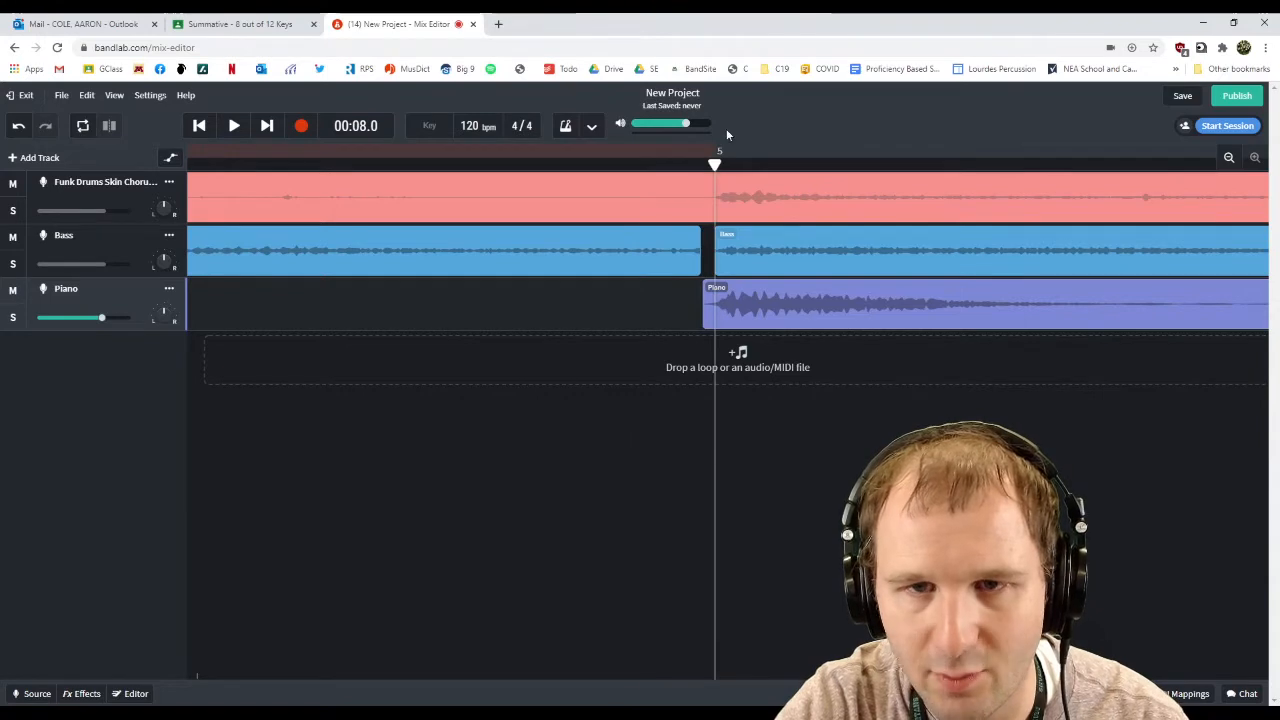
{"action": "left_click", "coordinate": [728, 311]}
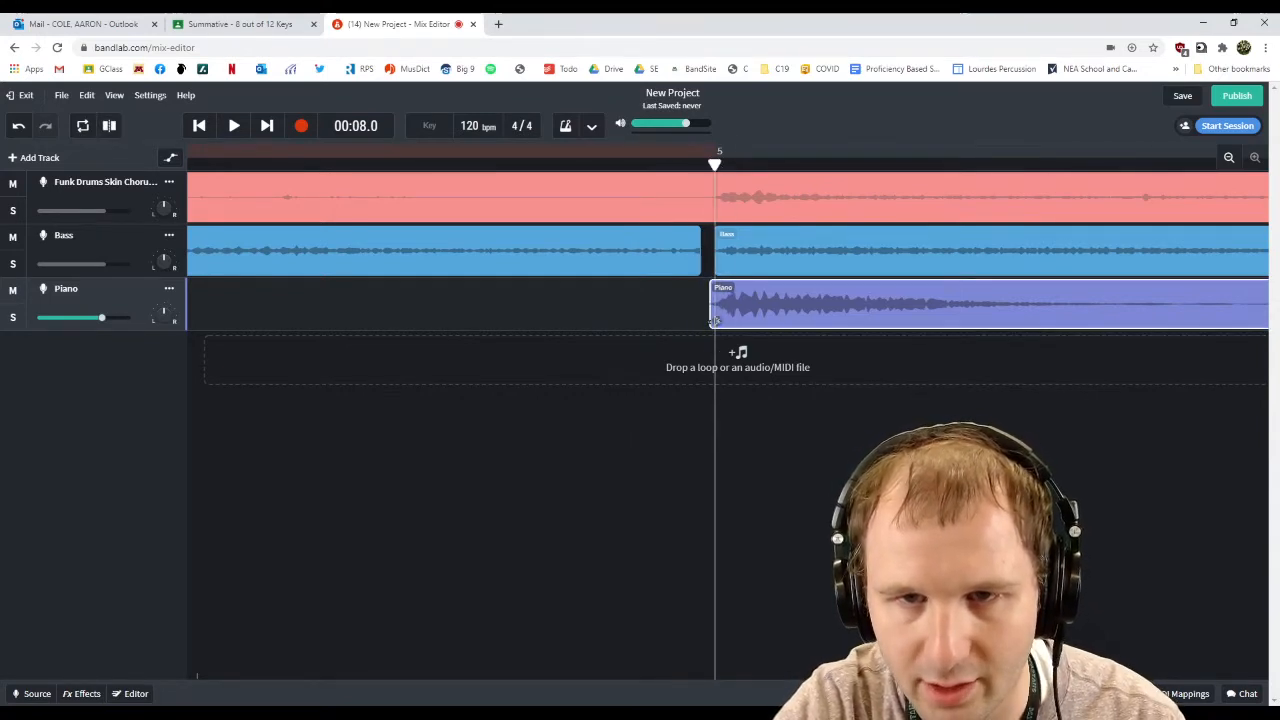
{"action": "left_click", "coordinate": [1230, 159]}
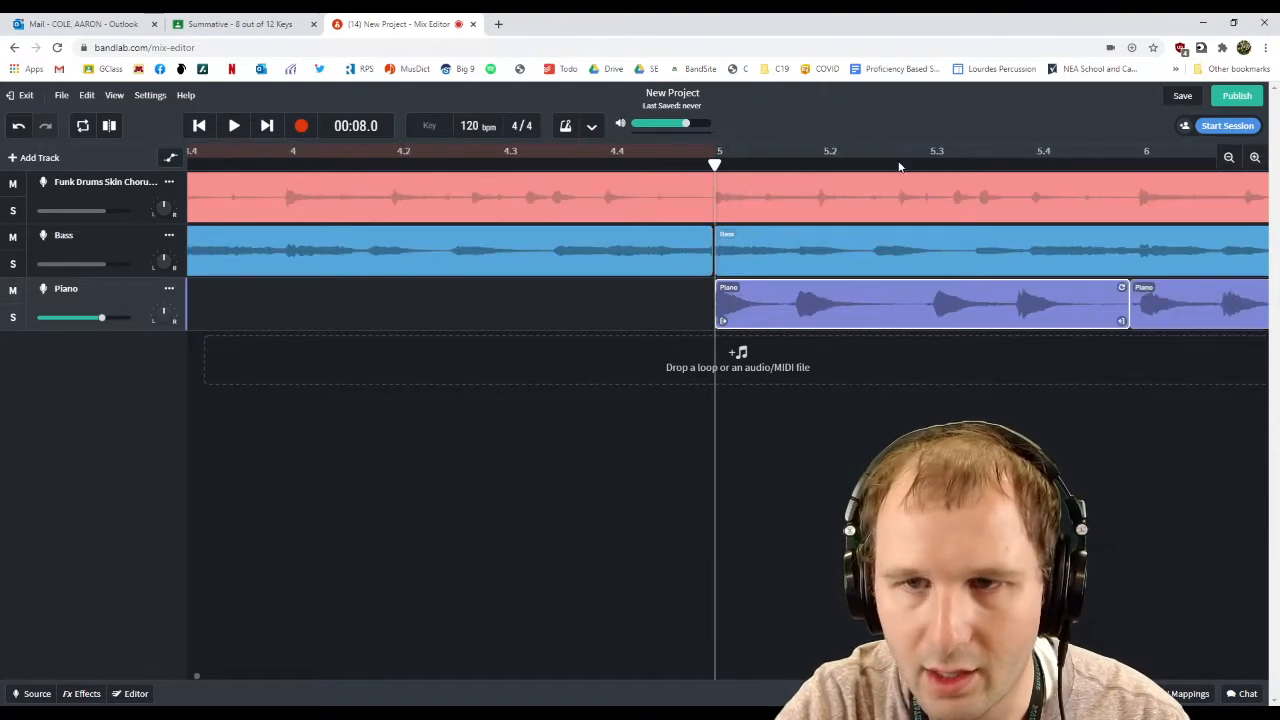
Shorten the end of the second piano clip to exactly bar 7, at 00:12.0
{"action": "left_click_drag", "start_coordinate": [713, 163], "coordinate": [1036, 195]}
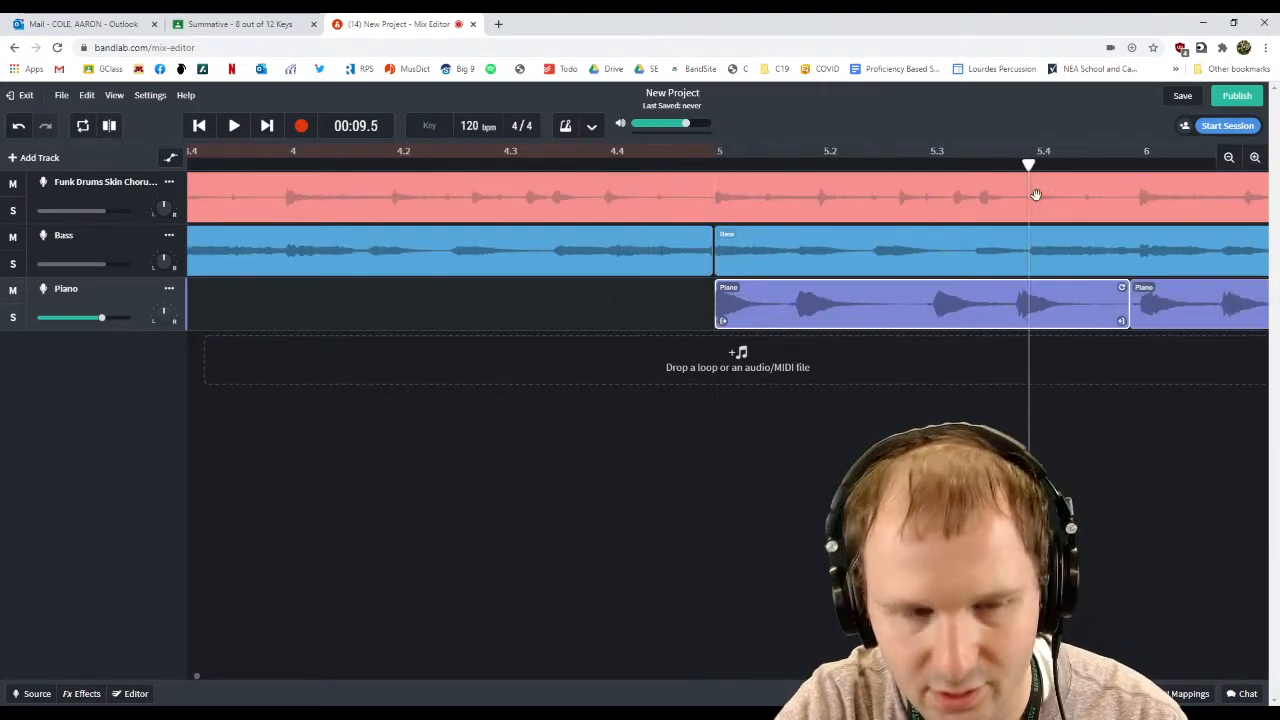
{"action": "left_click", "coordinate": [1230, 159]}
{"action": "left_click_drag", "start_coordinate": [700, 165], "coordinate": [828, 164]}
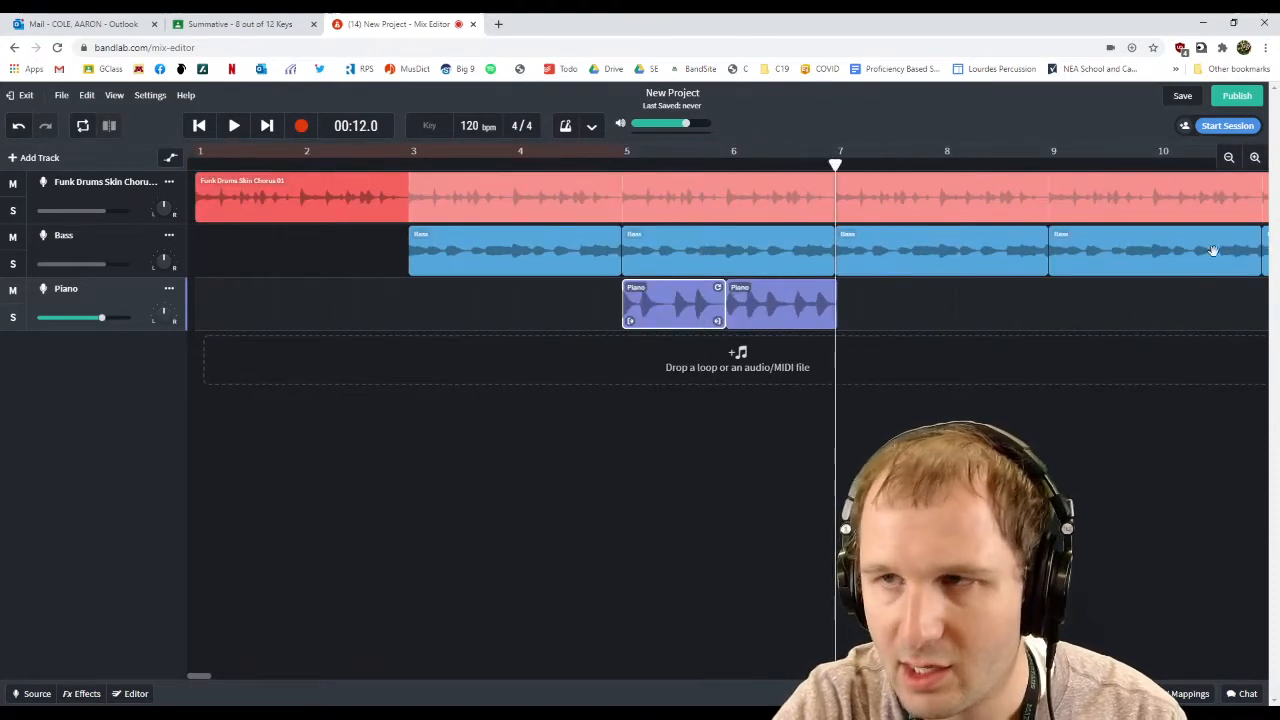
{"action": "left_click", "coordinate": [1254, 157]}
{"action": "left_click", "coordinate": [1254, 157]}
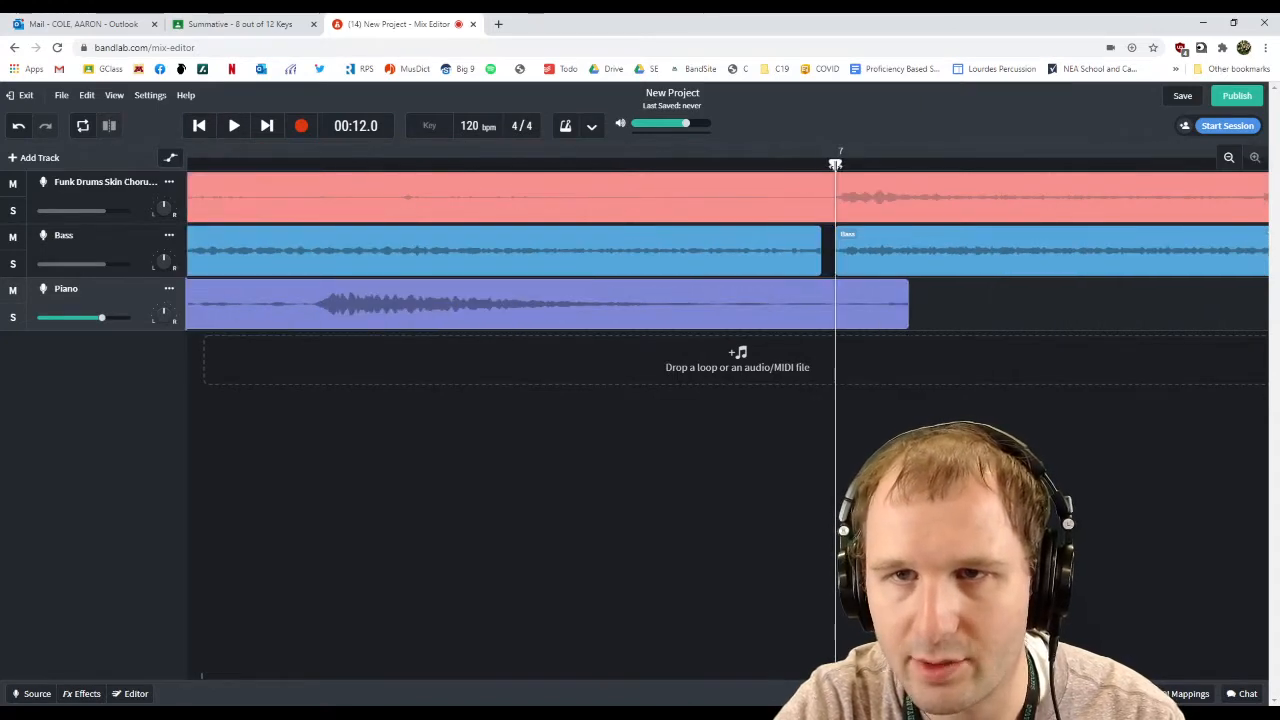
{"action": "left_click", "coordinate": [855, 310]}
{"action": "left_click_drag", "start_coordinate": [888, 320], "coordinate": [835, 324]}
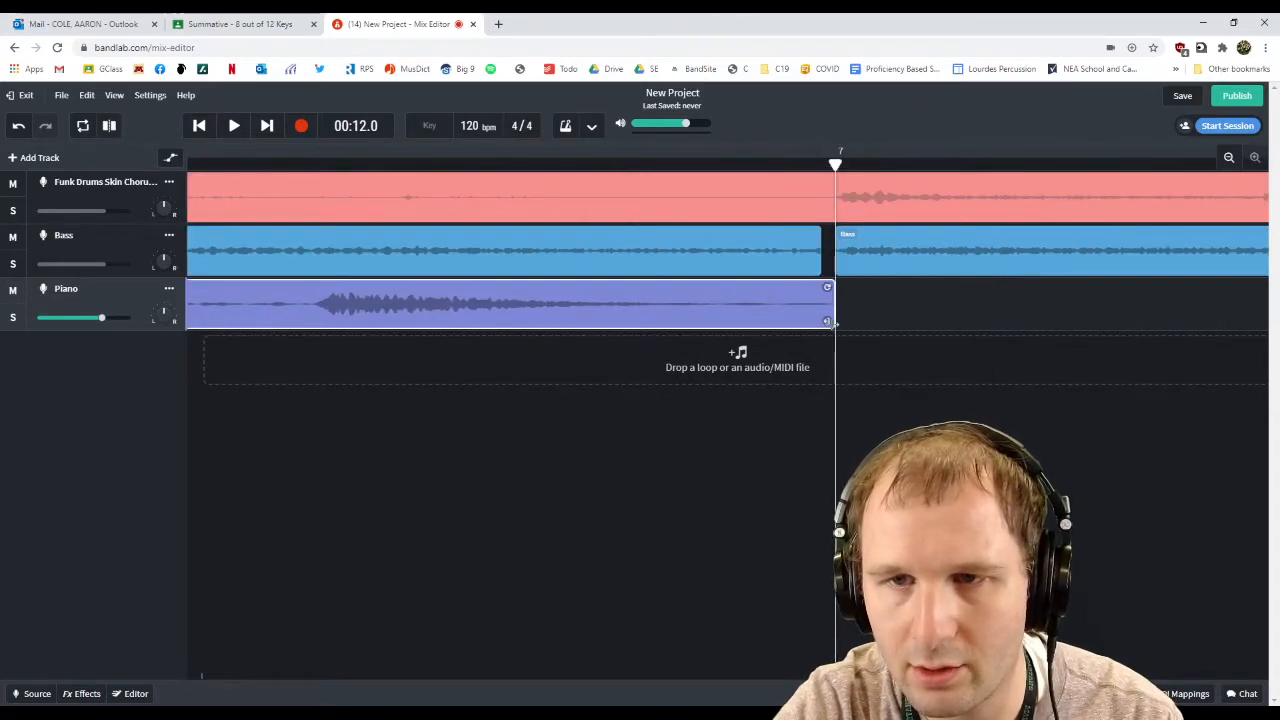
Merge the two adjoining piano clips into one region from bar 5 to bar 7
{"action": "left_click", "coordinate": [1229, 157]}
{"action": "left_click", "coordinate": [1229, 157]}
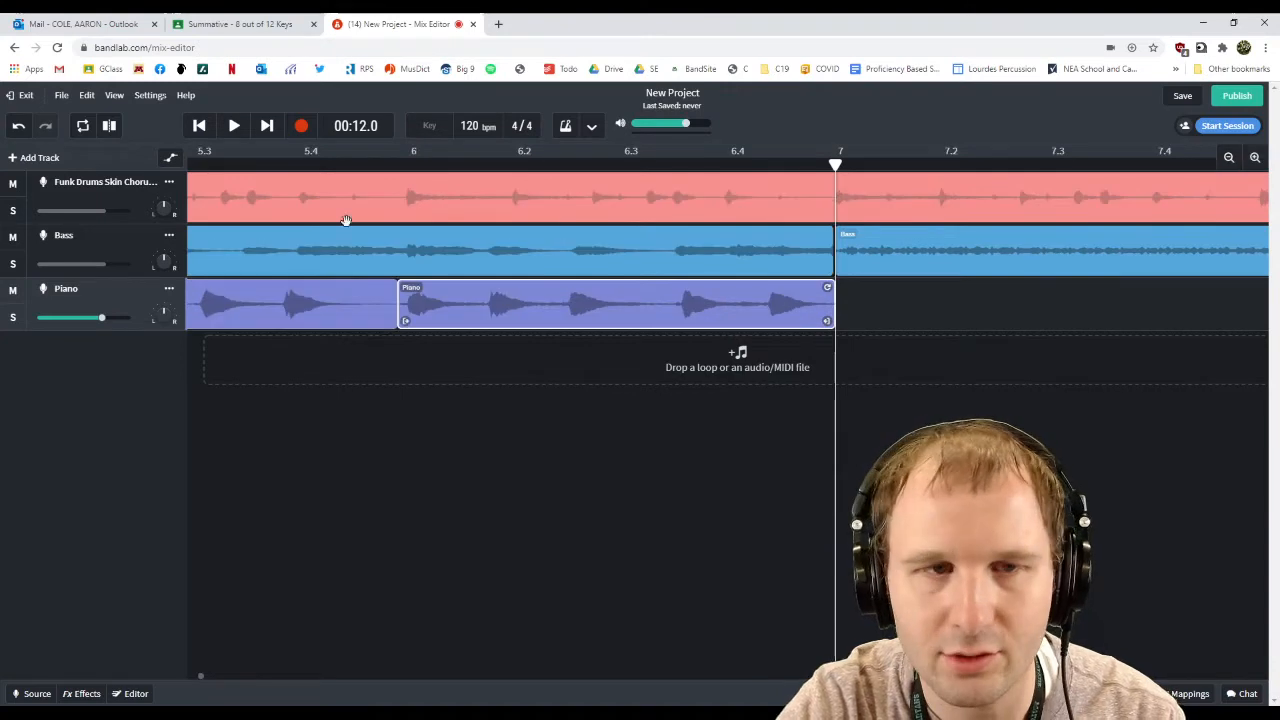
{"action": "right_click", "coordinate": [357, 302]}
{"action": "left_click", "coordinate": [385, 428]}
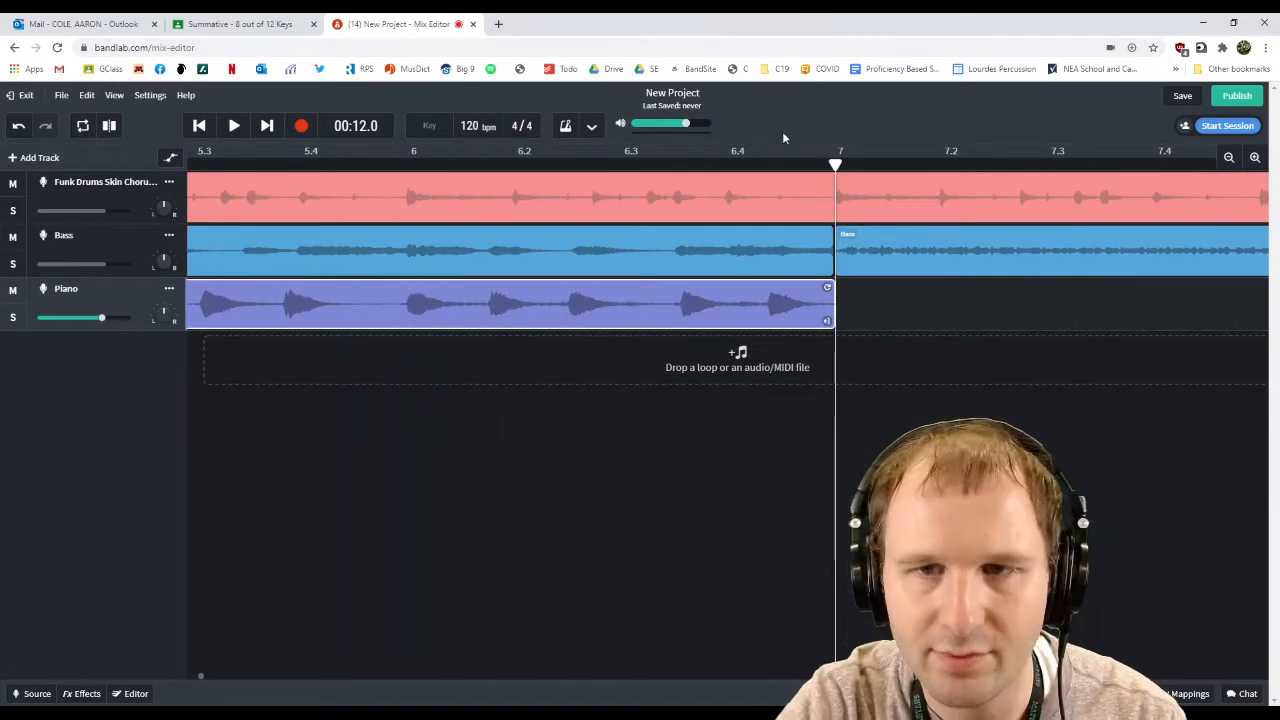
Copy the merged piano clip and paste it five times end to end from bar 7 to bar 17
{"action": "left_click", "coordinate": [1230, 158]}
{"action": "left_click", "coordinate": [1230, 158]}
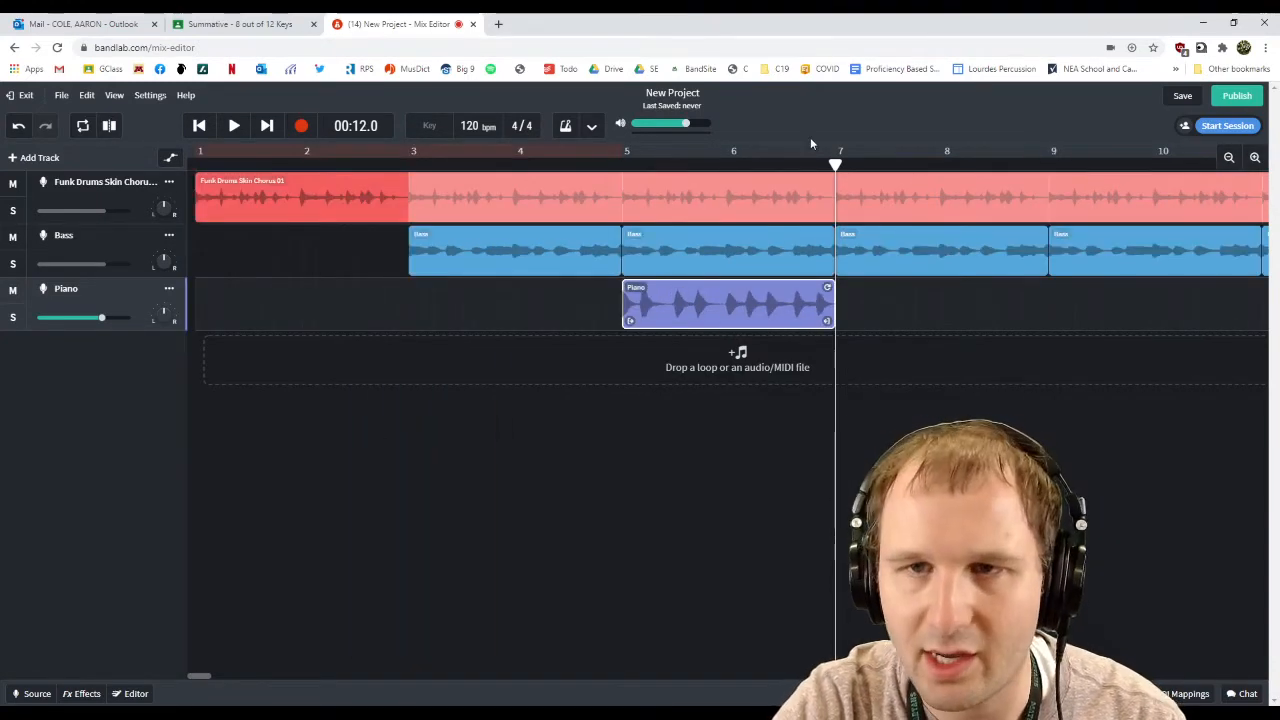
{"action": "key", "text": "ctrl+v"}
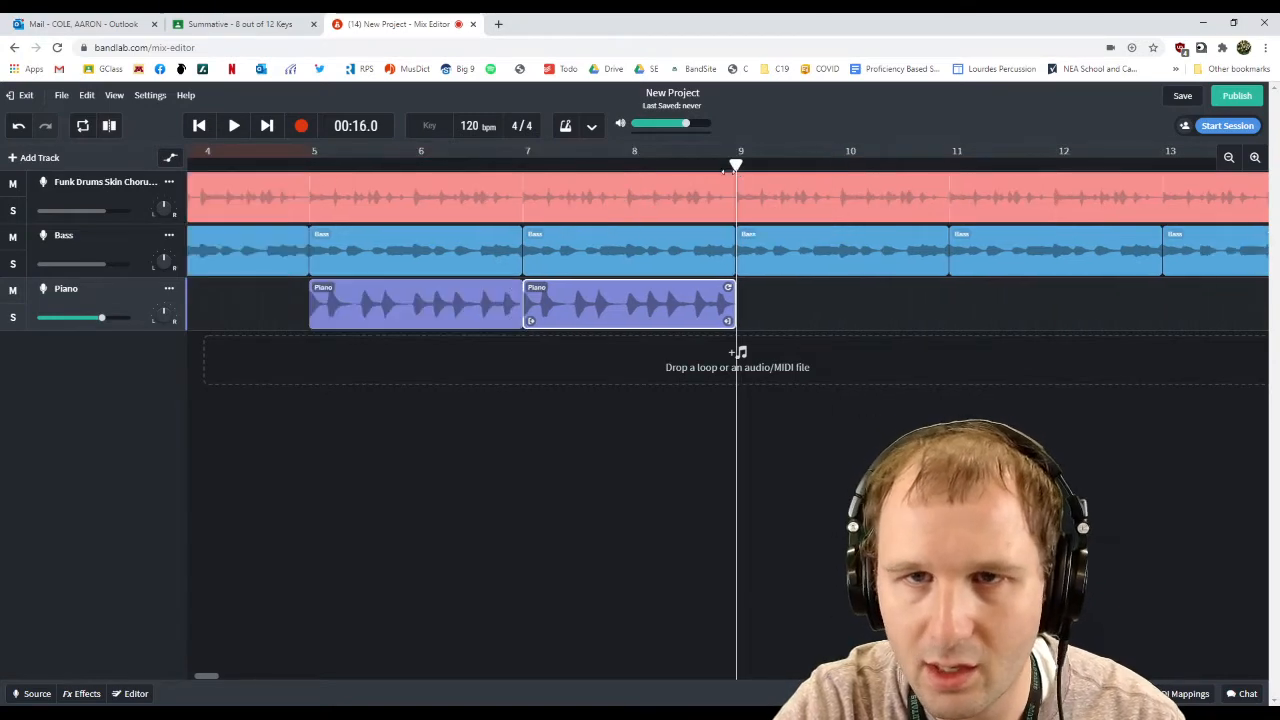
{"action": "key", "text": "ctrl+v"}
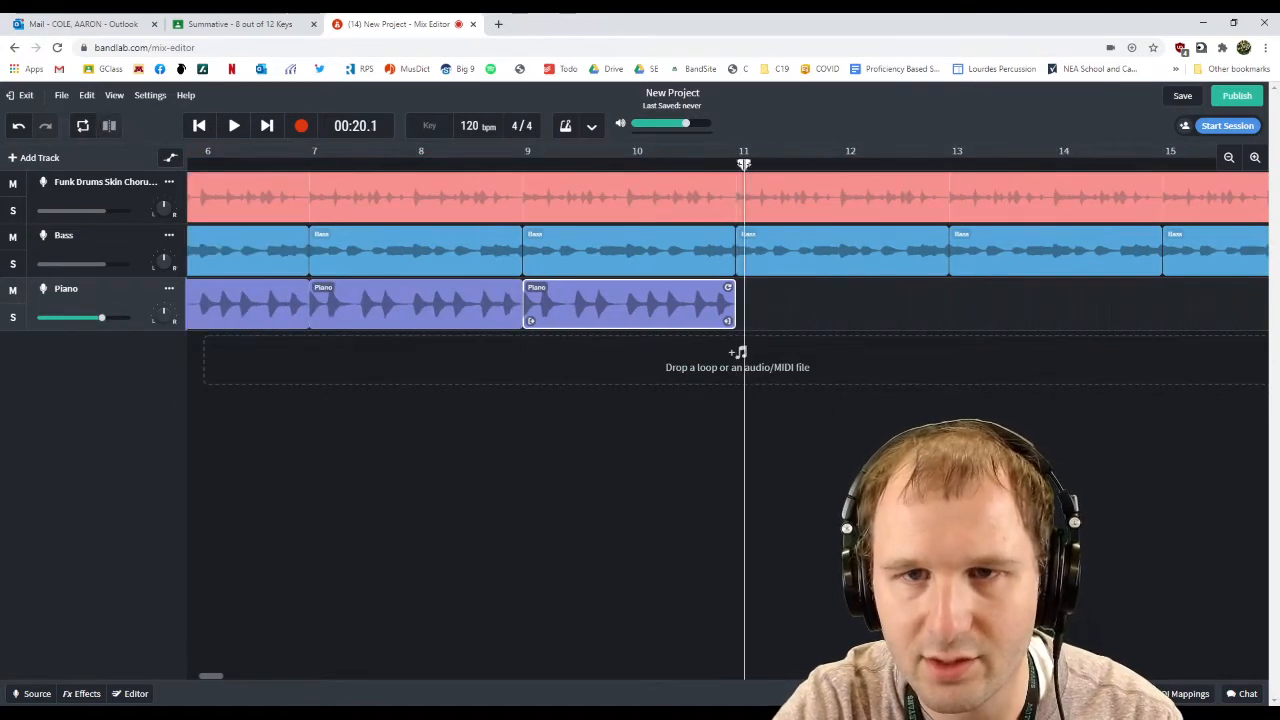
{"action": "key", "text": "ctrl+v"}
{"action": "key", "text": "ctrl+v"}
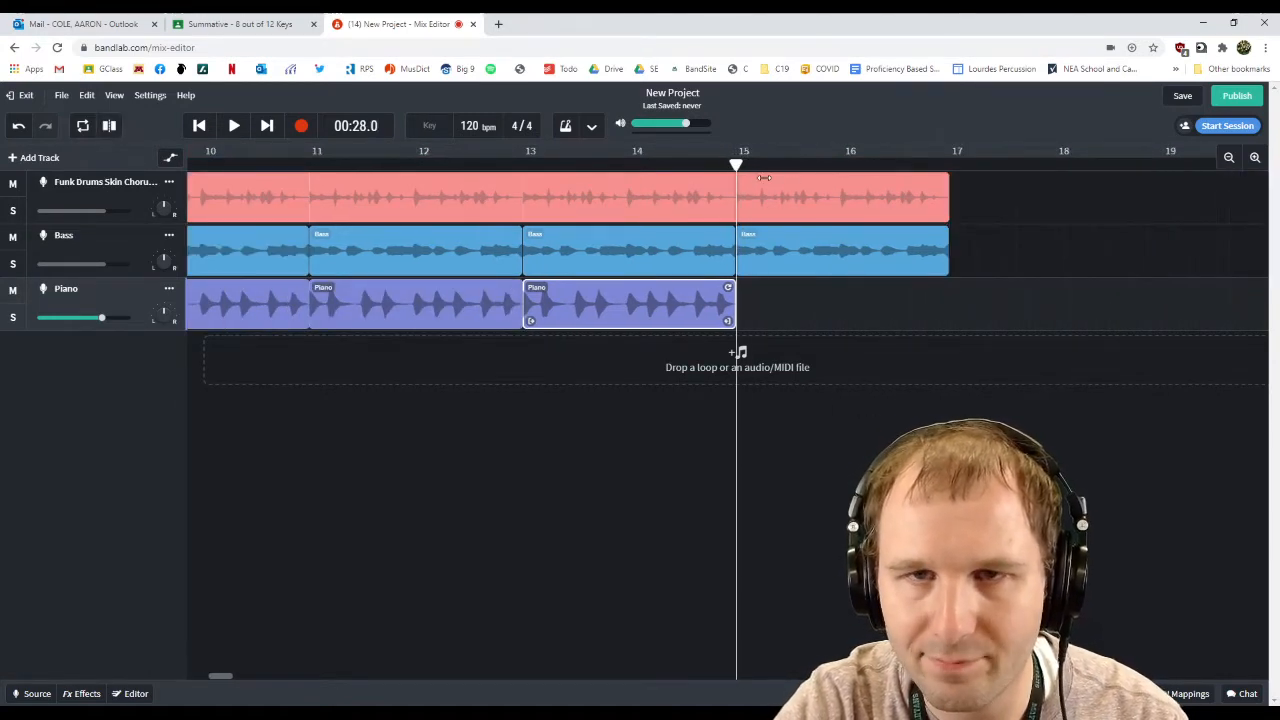
{"action": "key", "text": "ctrl+v"}
Play back the whole arrangement of drums, bass and looped piano from the beginning to about bar 9
{"action": "left_click", "coordinate": [1229, 157]}
{"action": "left_click", "coordinate": [1229, 157]}
{"action": "left_click", "coordinate": [1229, 157]}
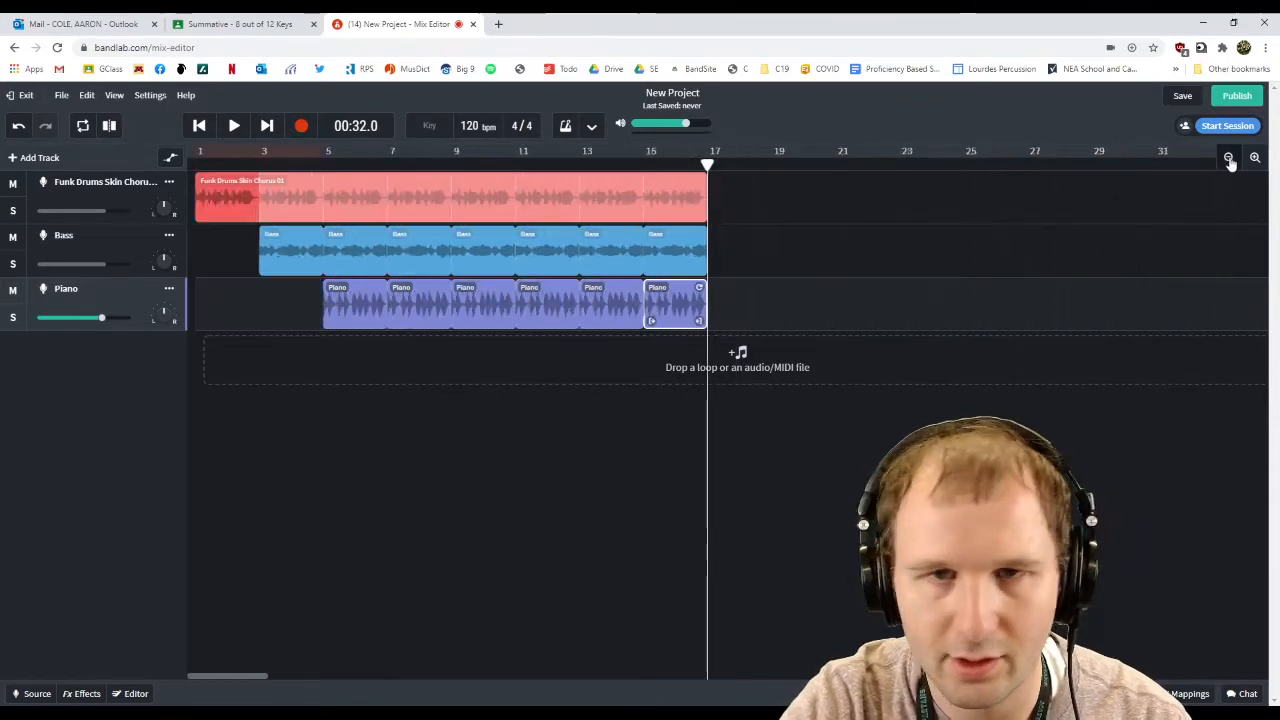
{"action": "left_click", "coordinate": [1229, 157]}
{"action": "left_click", "coordinate": [199, 125]}
{"action": "key", "text": "space"}
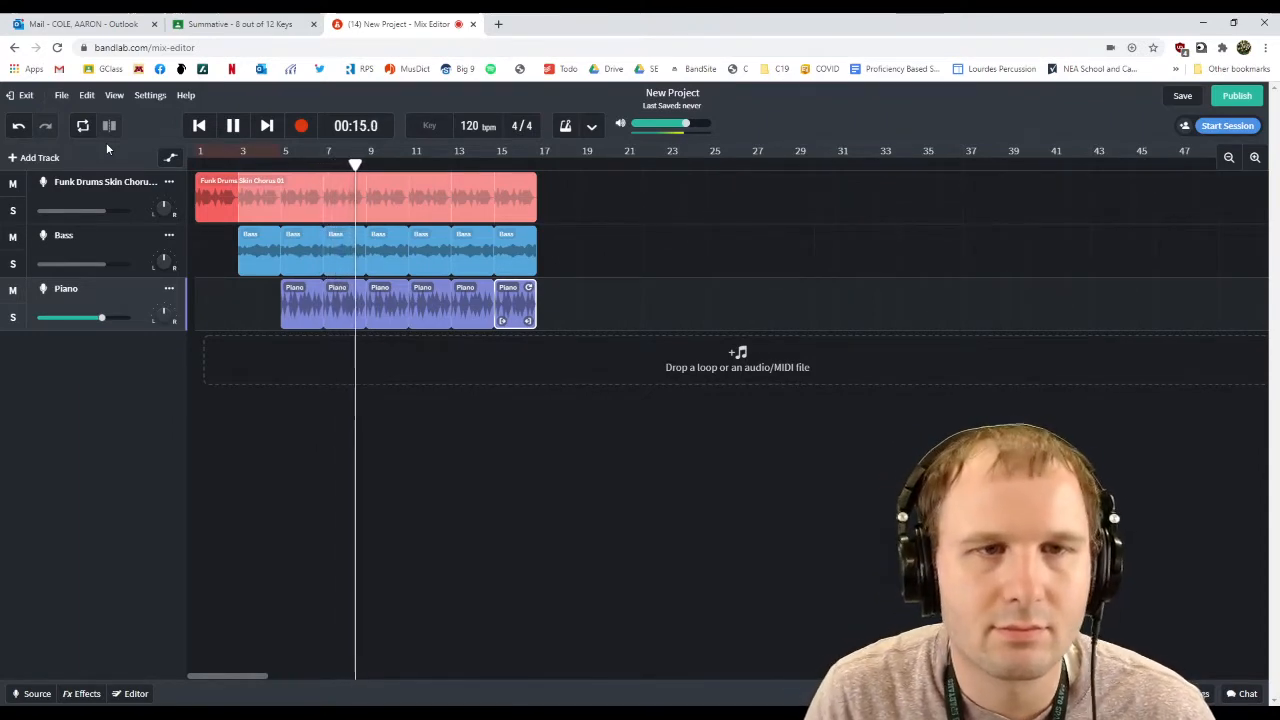
{"action": "key", "text": "space"}
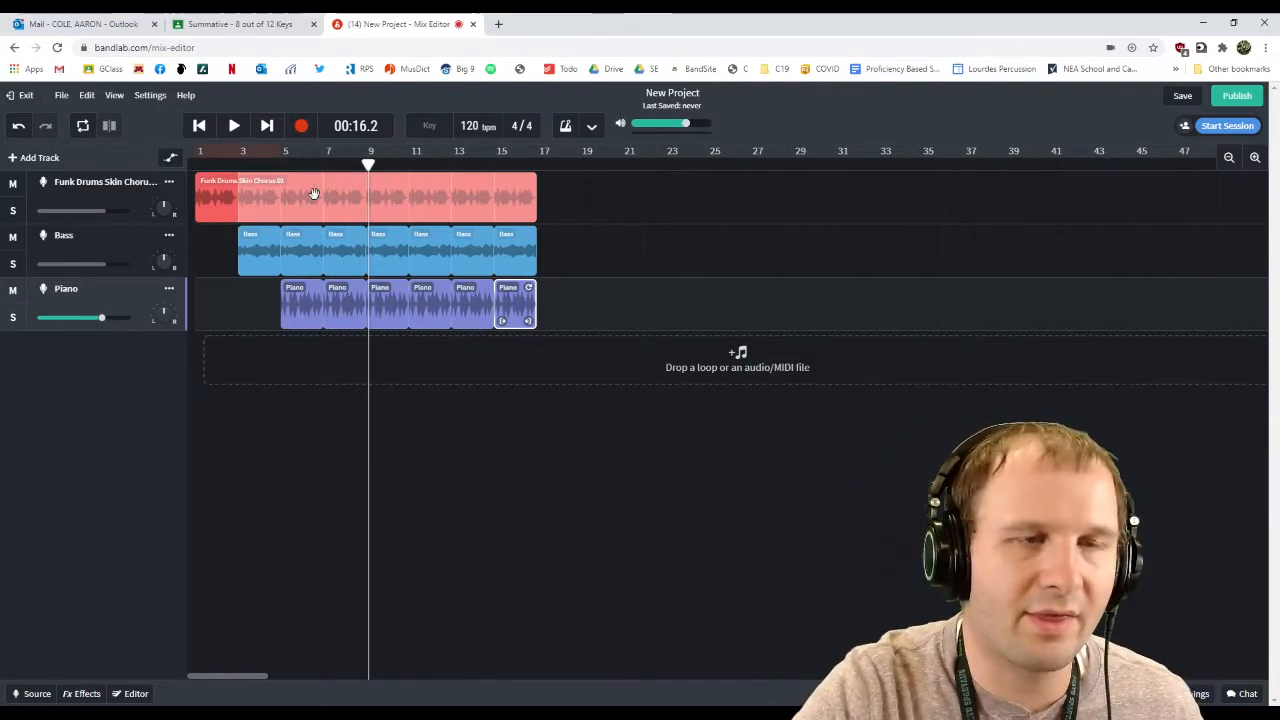
Set the playhead to bar 5 and add a new Voice/Mic track below the piano
{"action": "left_click", "coordinate": [284, 161]}
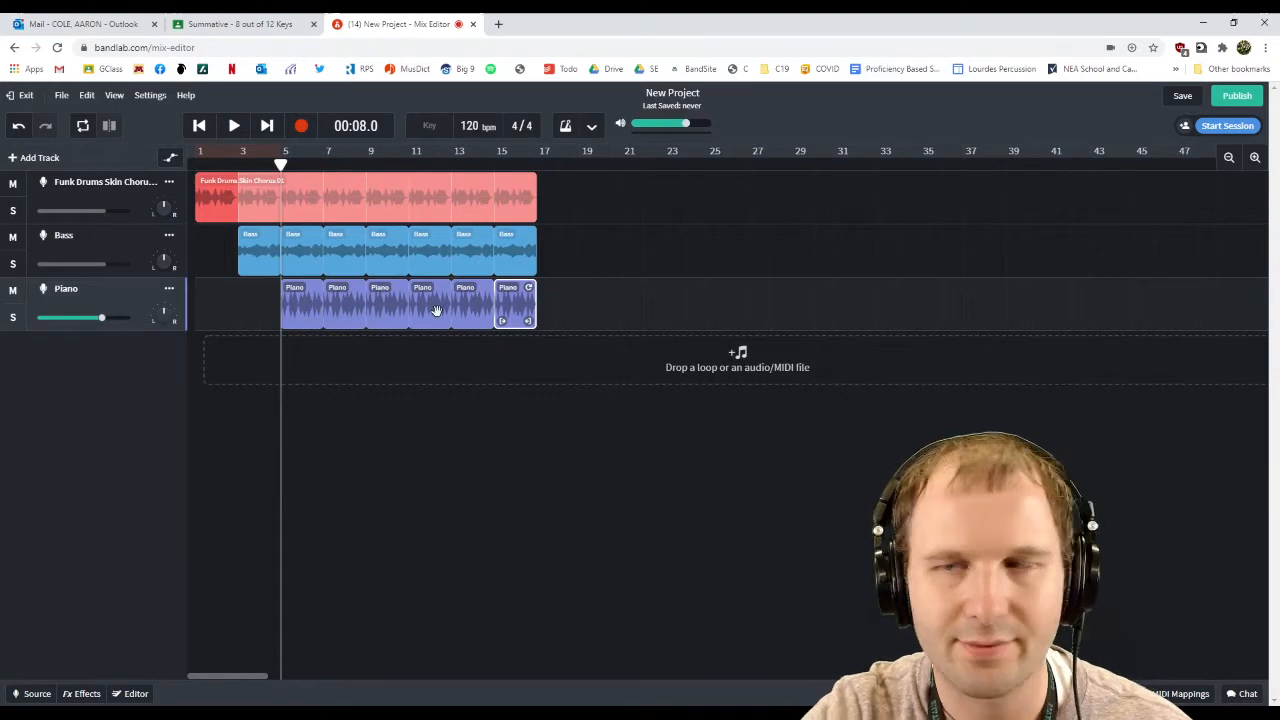
{"action": "key", "text": "ctrl+t"}
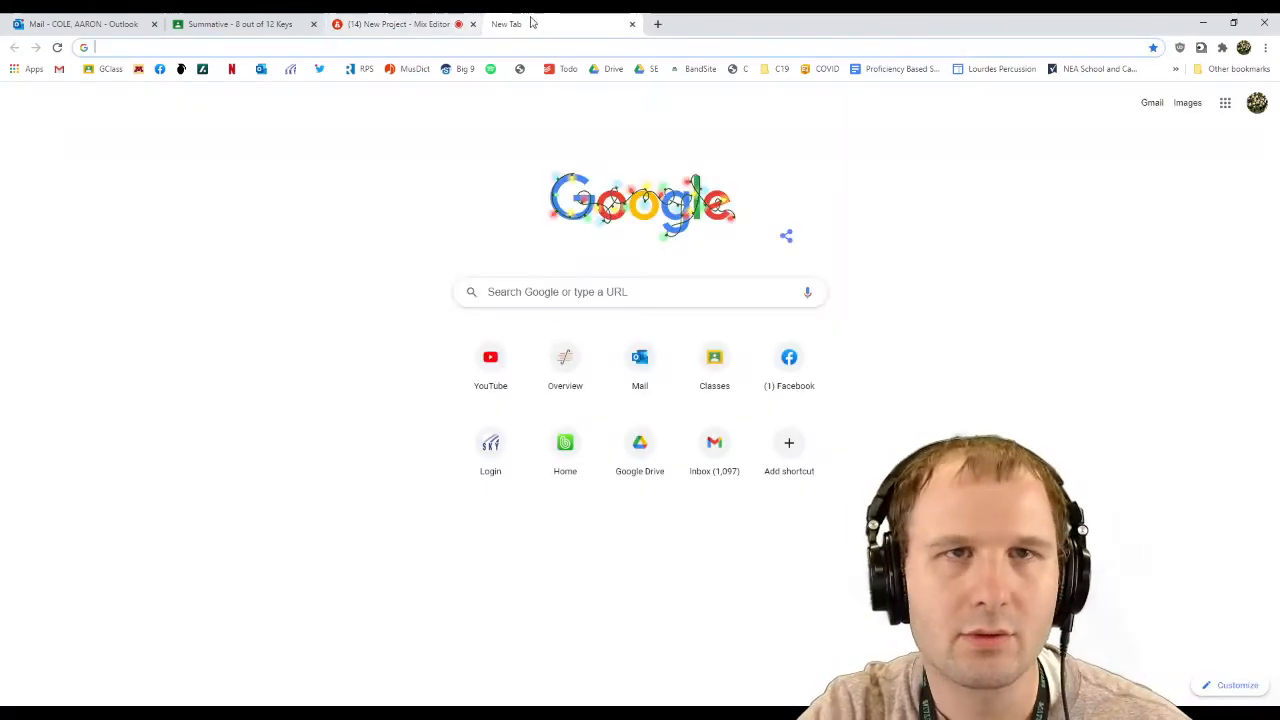
{"action": "middle_click", "coordinate": [531, 23]}
{"action": "left_click", "coordinate": [34, 158]}
{"action": "left_click", "coordinate": [638, 366]}
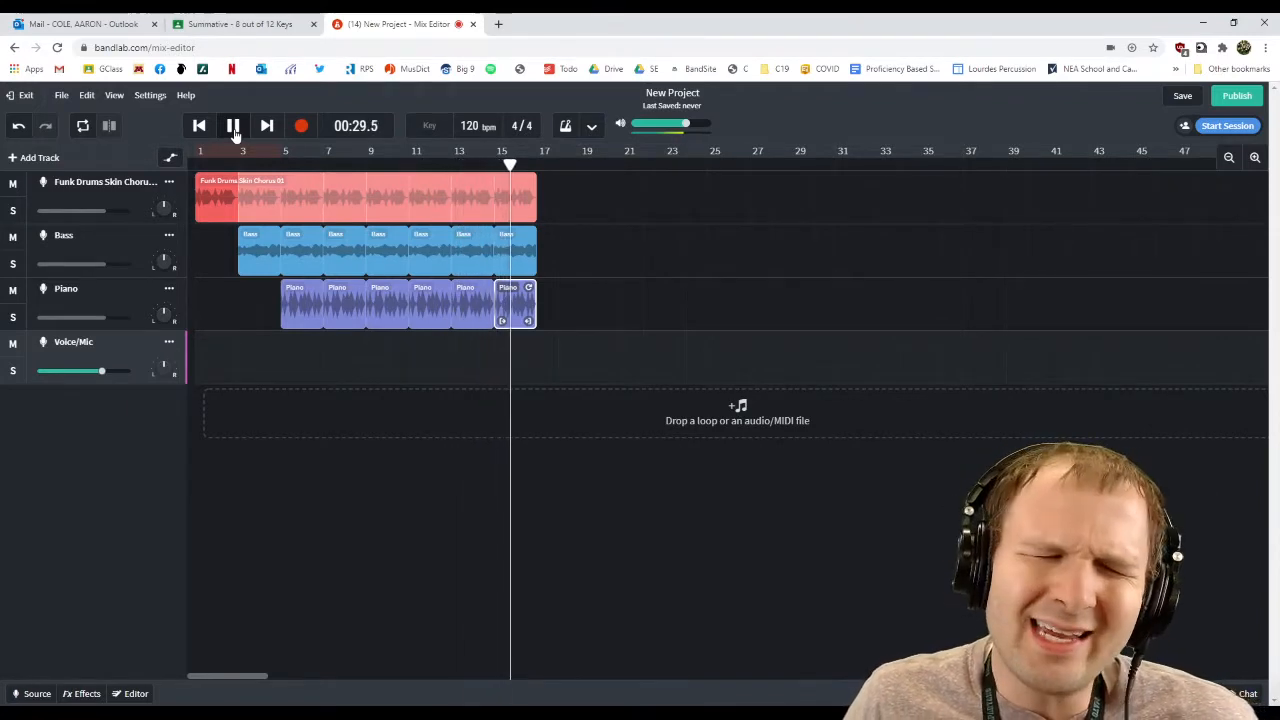
Stop playback, return the playhead to 00:08.0 and record a vocal take on the Voice/Mic track until just past bar 13
{"action": "key", "text": "space"}
{"action": "left_click_drag", "start_coordinate": [286, 163], "coordinate": [280, 165]}
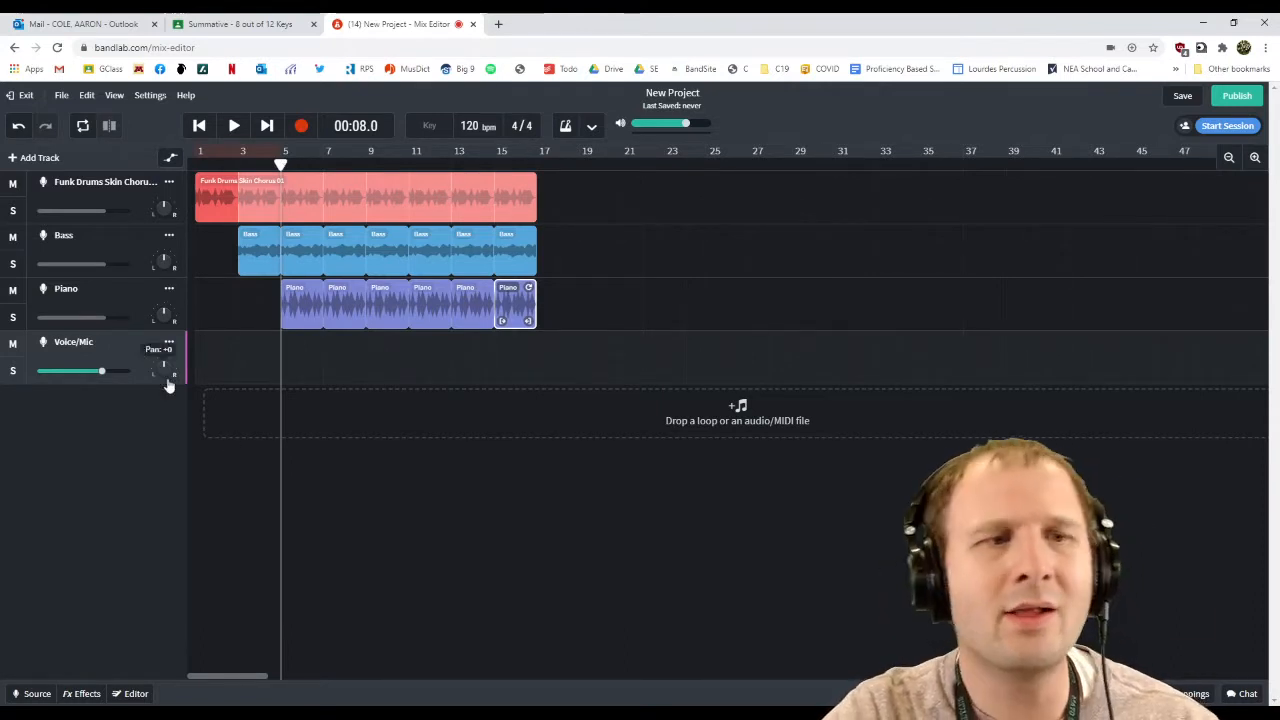
{"action": "left_click", "coordinate": [304, 128]}
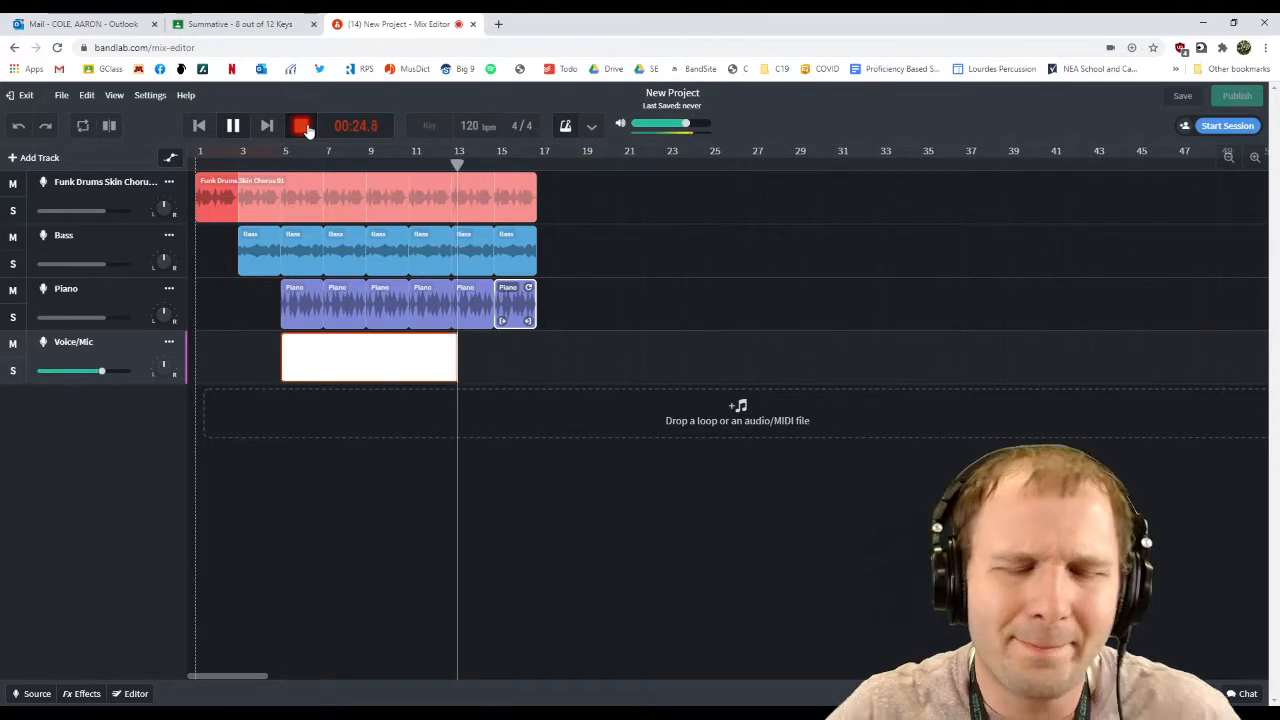
{"action": "left_click", "coordinate": [302, 127]}
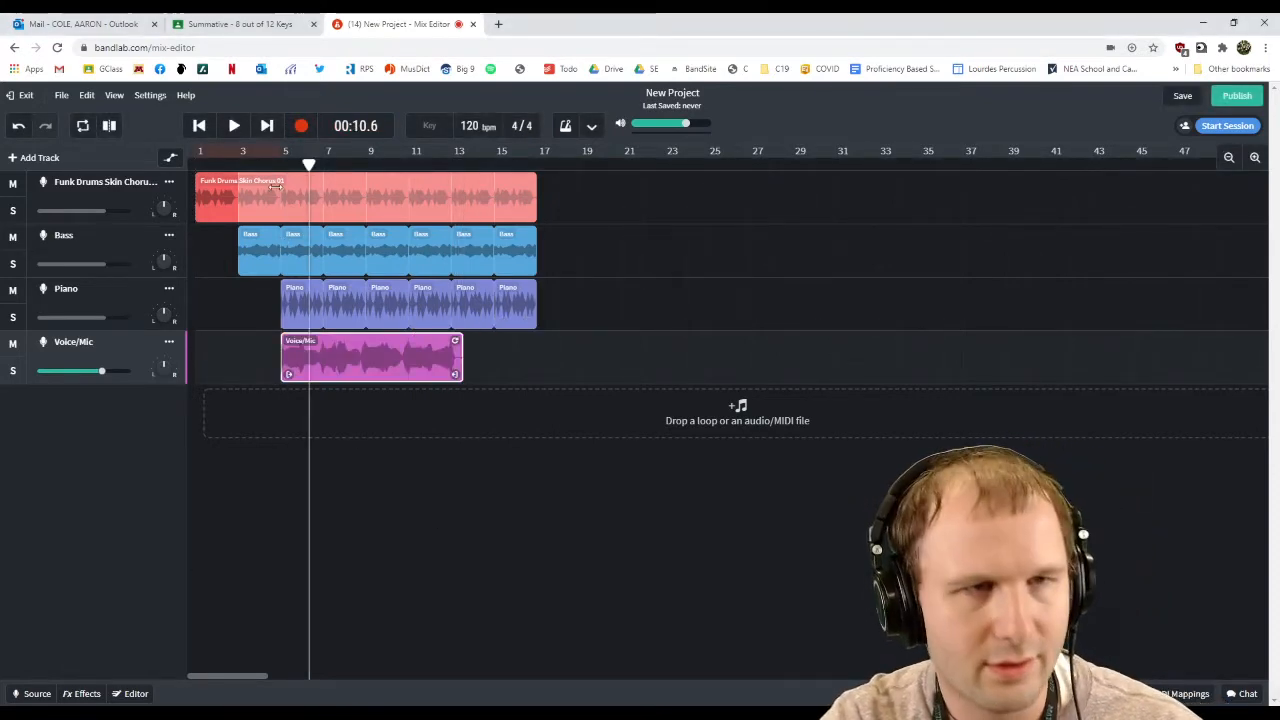
Play back the vocal recording with the other tracks from just before bar 5 to the end of the take
{"action": "left_click", "coordinate": [272, 162]}
{"action": "key", "text": "space"}
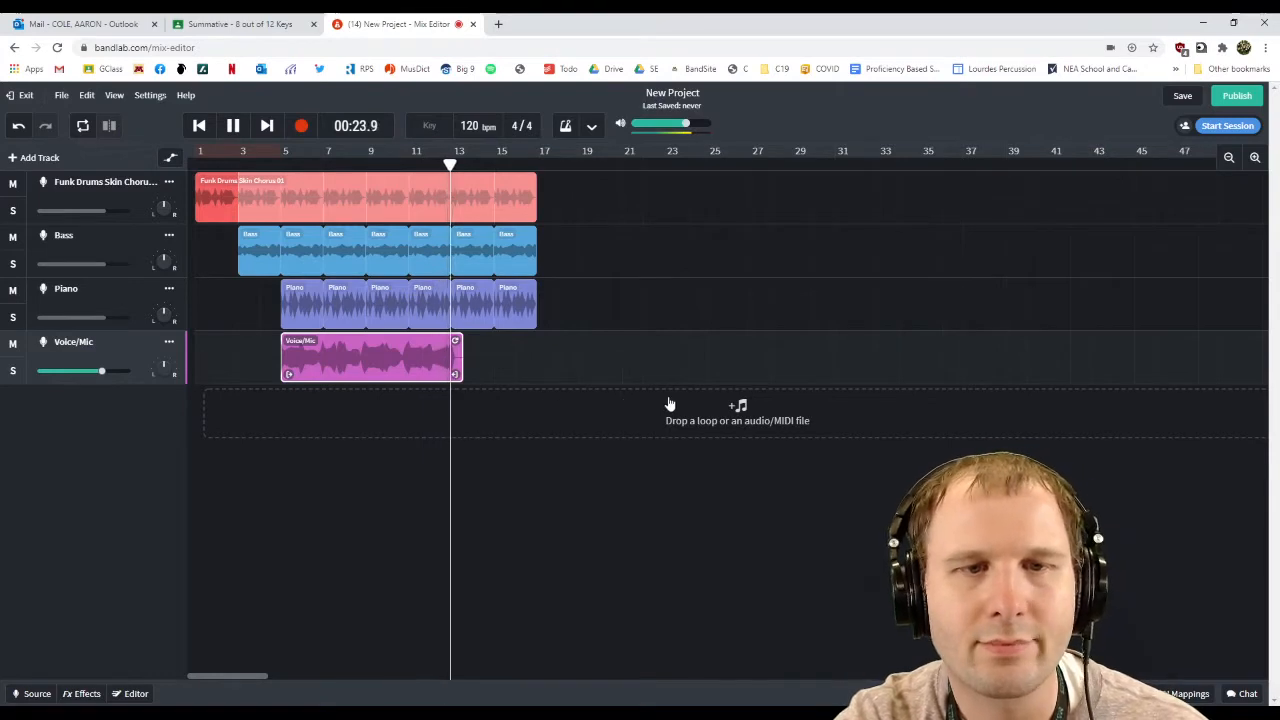
{"action": "key", "text": "space"}
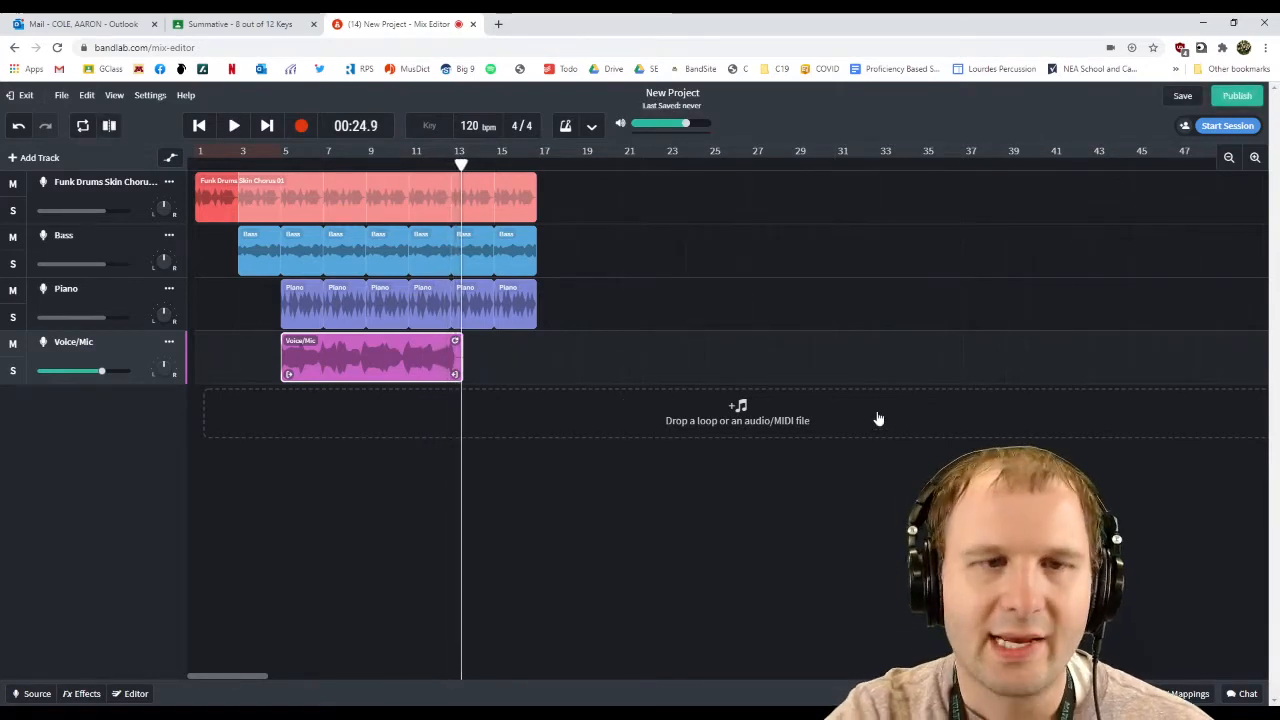
Search the web for "random topic generator" in a new browser tab and open the Capitalize My Title generator page
{"action": "left_click", "coordinate": [498, 24]}
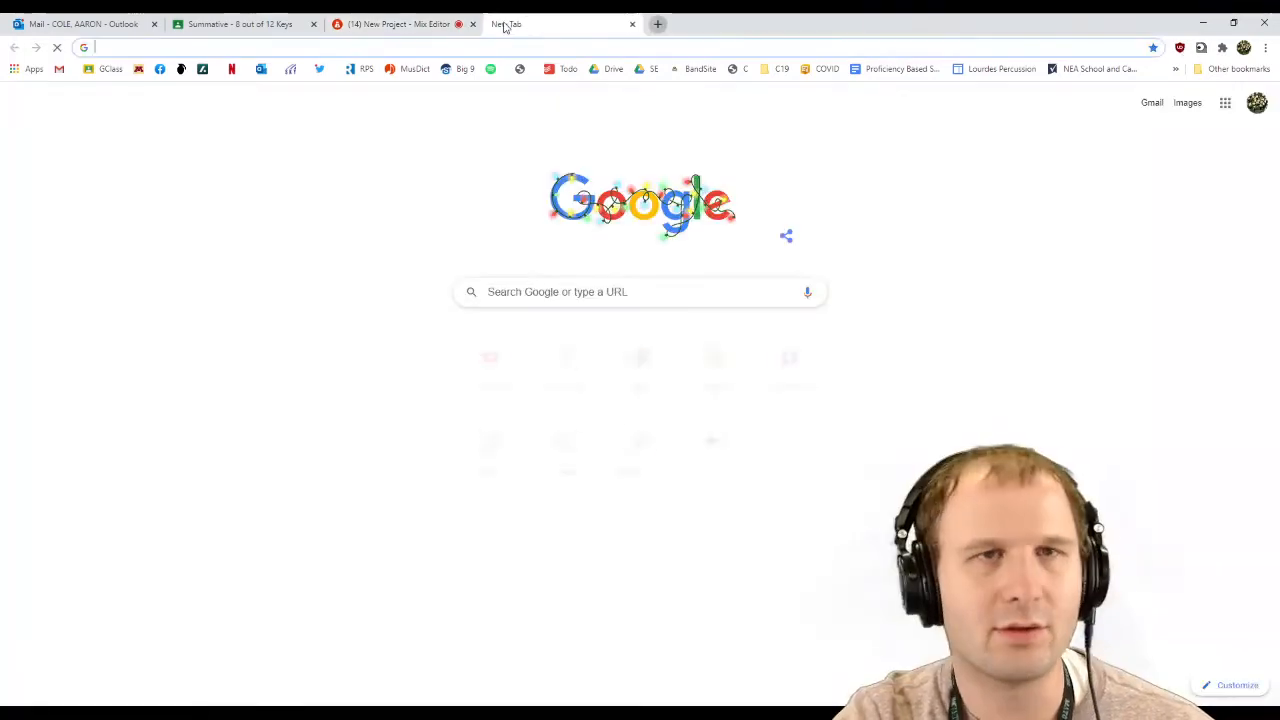
{"action": "type", "text": "random topic g"}
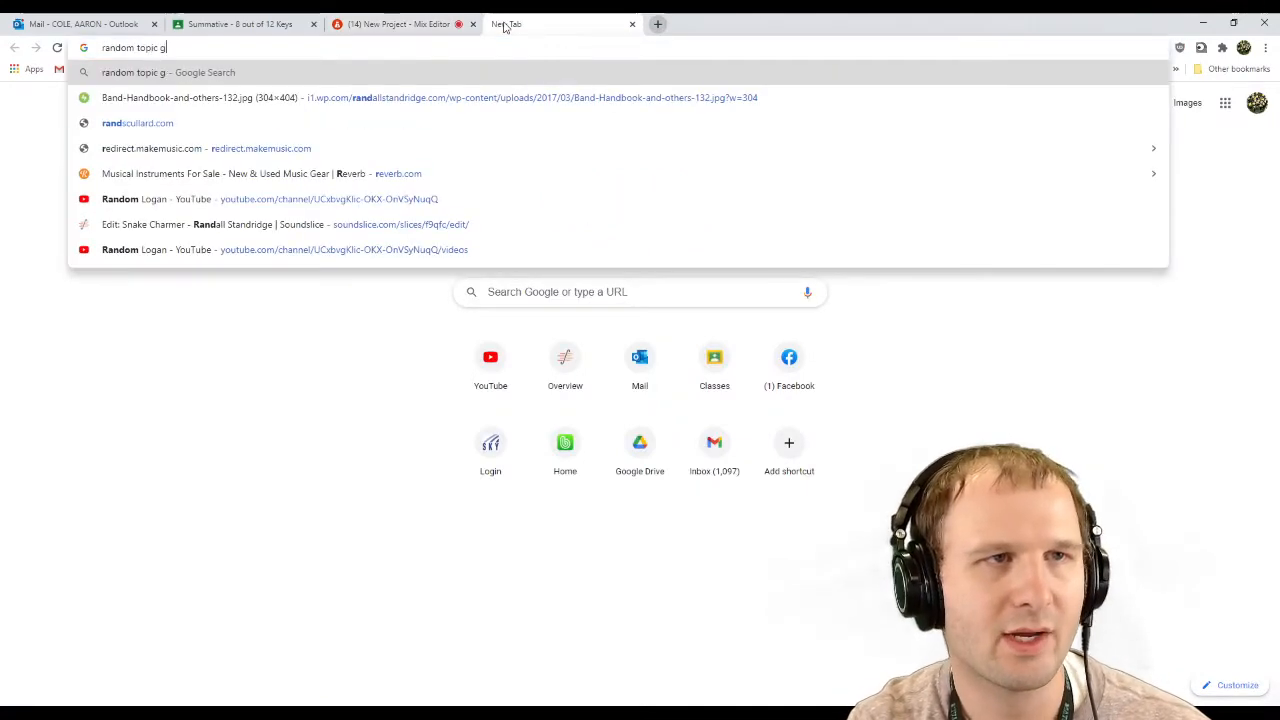
{"action": "type", "text": "enerator"}
{"action": "key", "text": "Return"}
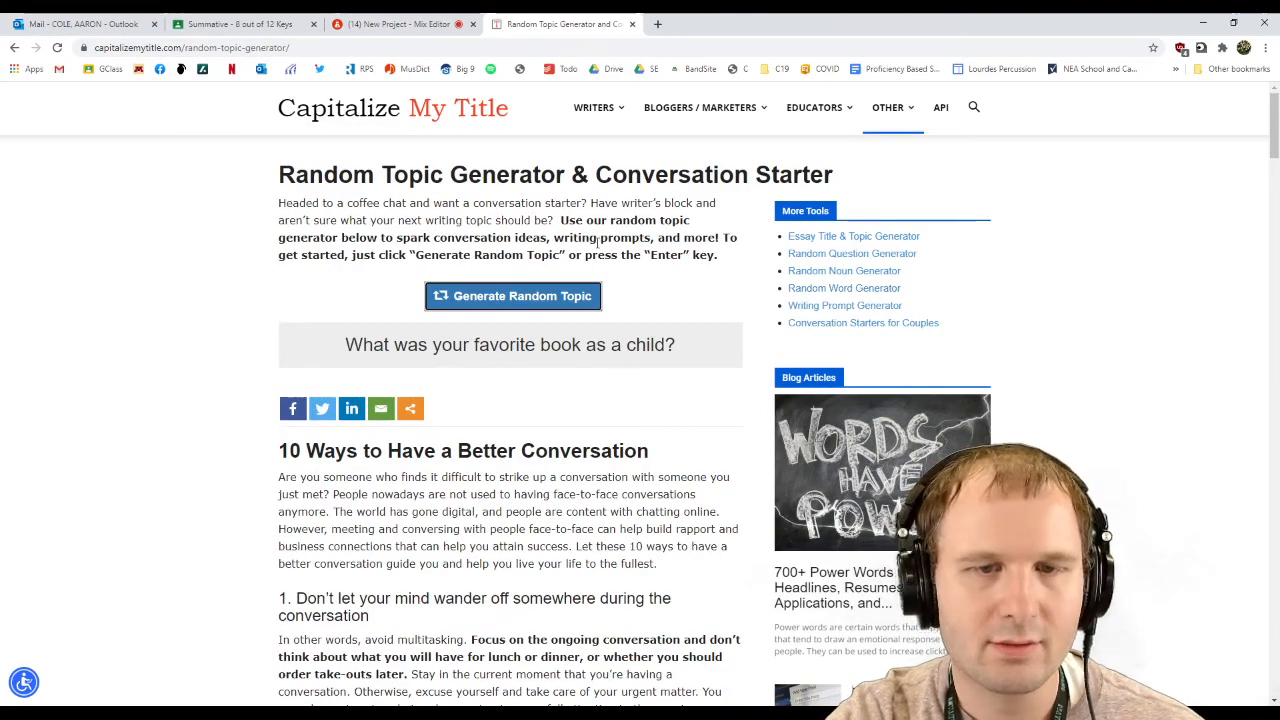
Return to the BandLab mix editor and play back the vocal take from just before bar 5 with the other tracks
{"action": "left_click", "coordinate": [400, 24]}
{"action": "left_click_drag", "start_coordinate": [460, 160], "coordinate": [275, 168]}
{"action": "key", "text": "space"}
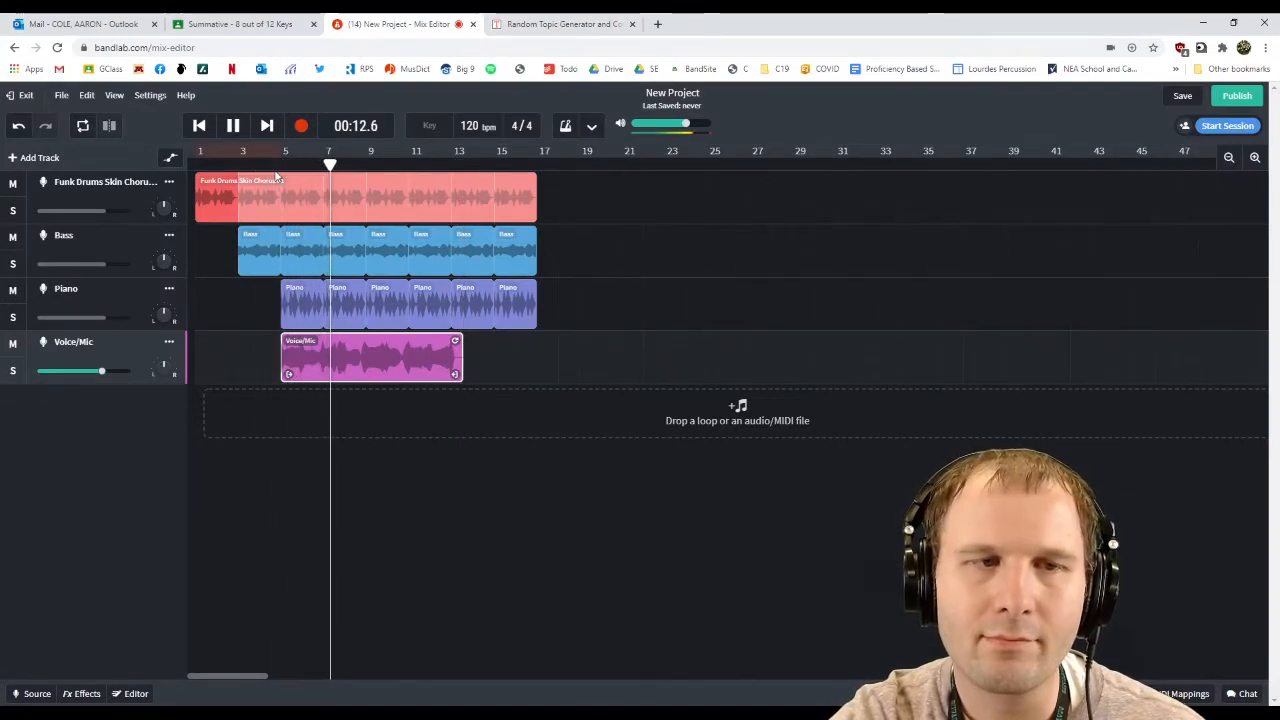
{"action": "key", "text": "space"}
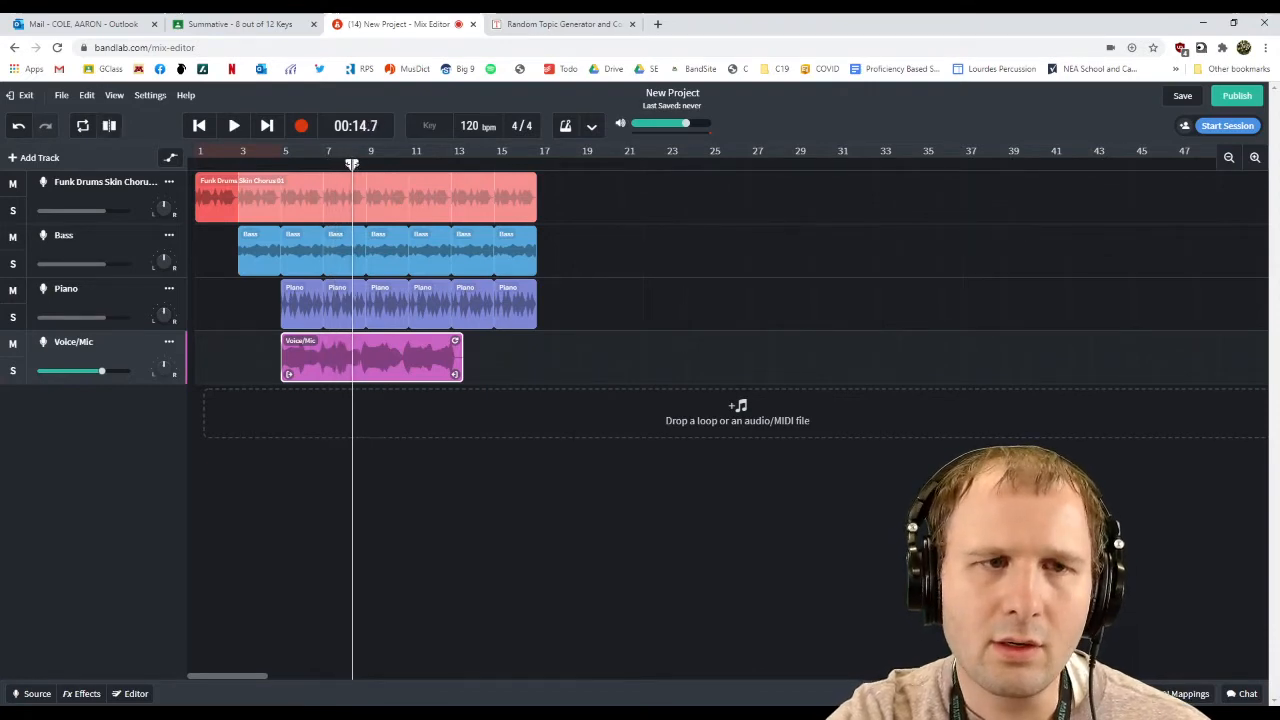
{"action": "left_click_drag", "start_coordinate": [352, 164], "coordinate": [268, 177]}
{"action": "key", "text": "space"}
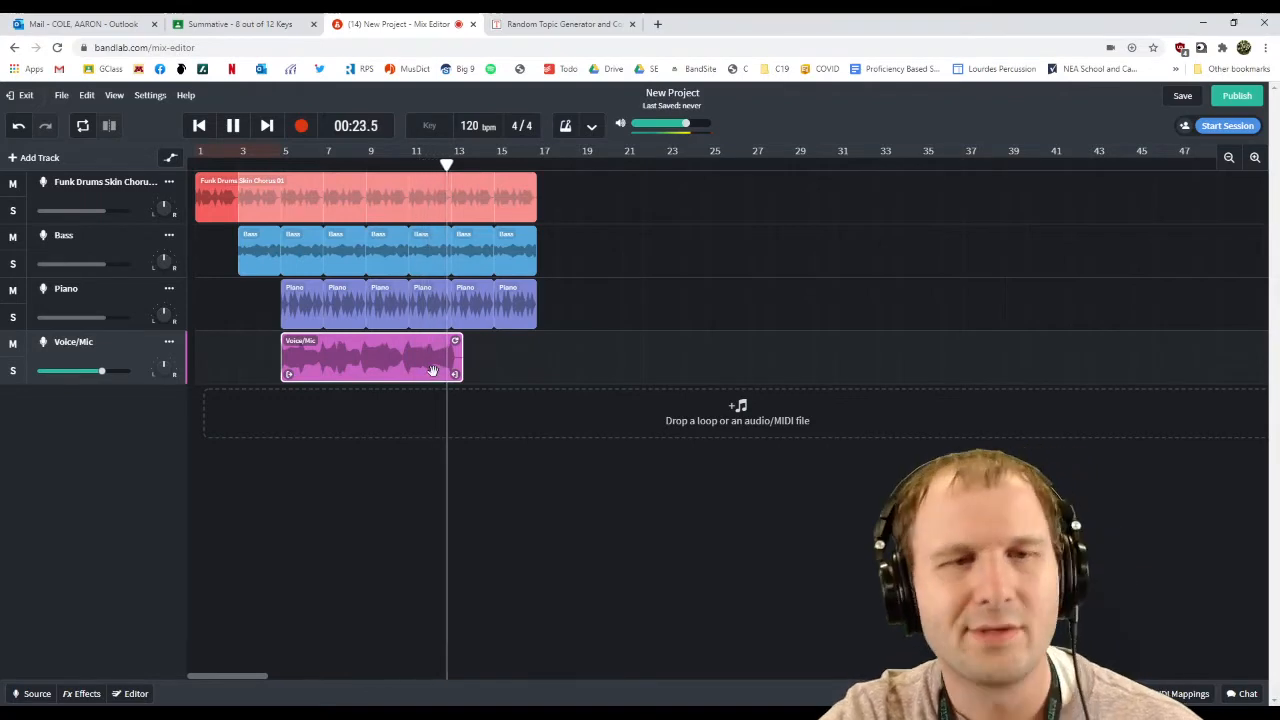
{"action": "key", "text": "space"}
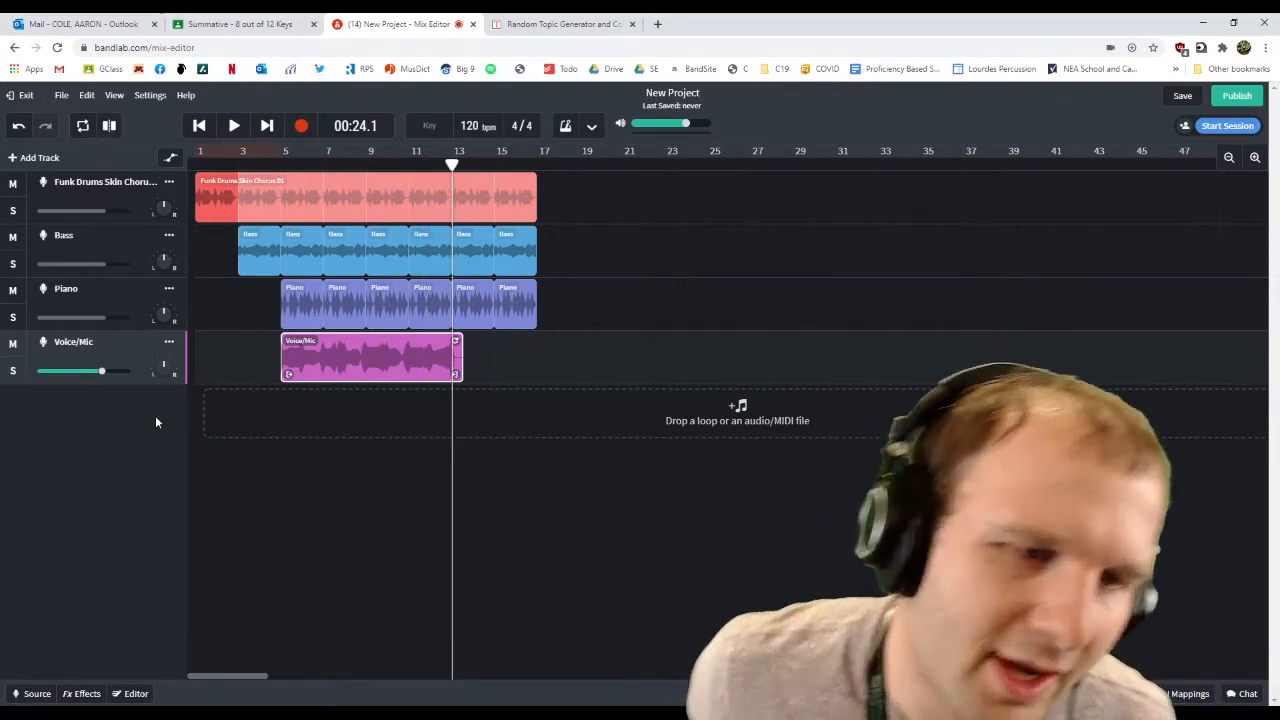
Add a second Voice/Mic track and record a vocal take on it from 00:04.0 until just past bar 16
{"action": "left_click", "coordinate": [38, 158]}
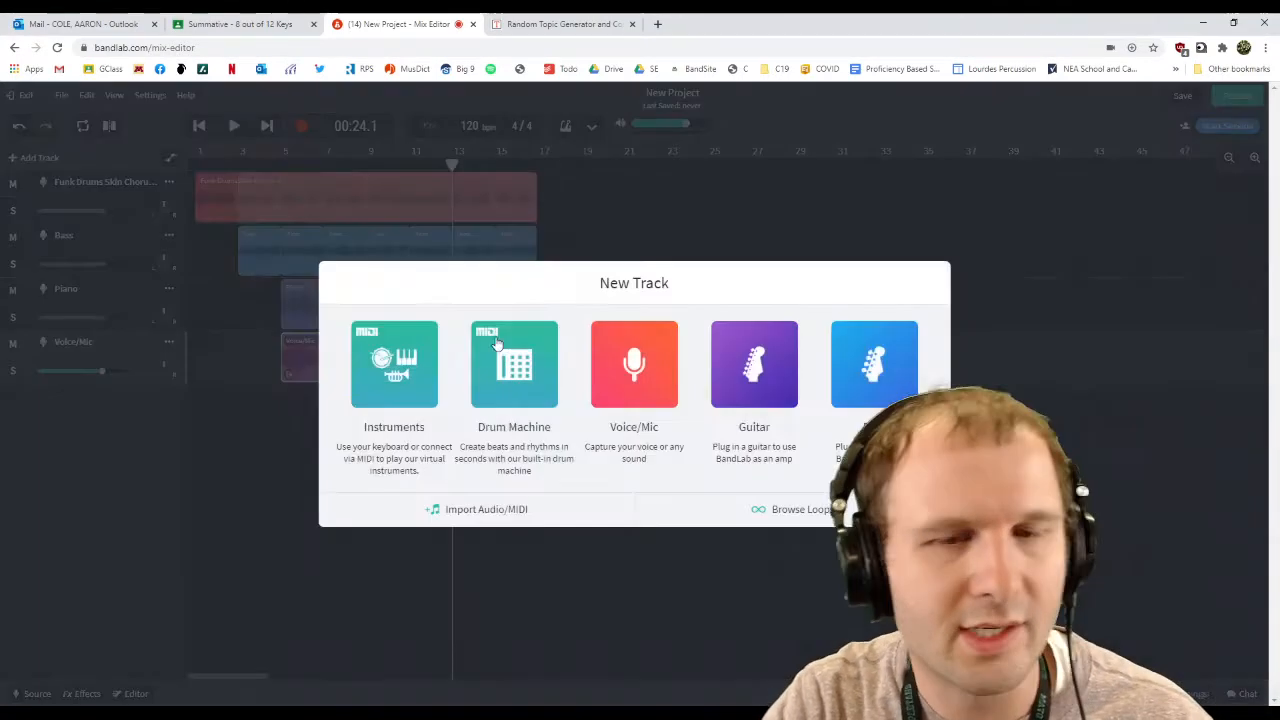
{"action": "left_click", "coordinate": [612, 373]}
{"action": "left_click_drag", "start_coordinate": [292, 157], "coordinate": [238, 160]}
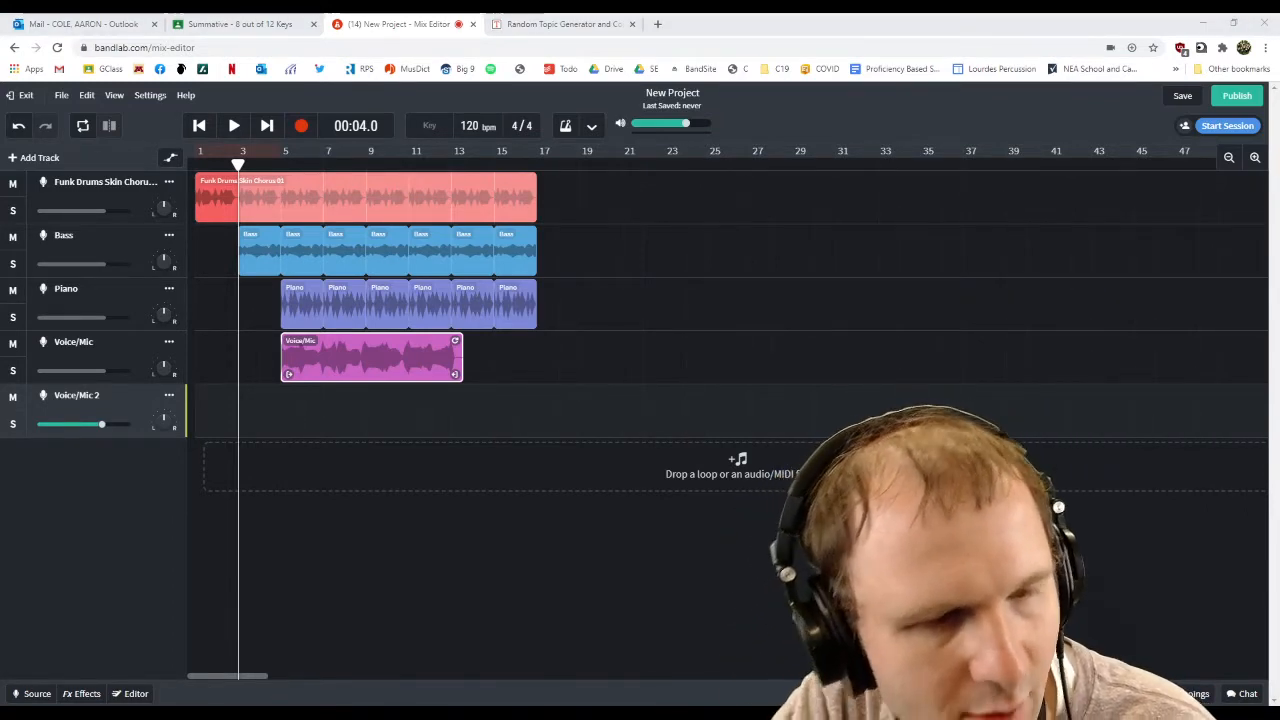
{"action": "left_click", "coordinate": [302, 128]}
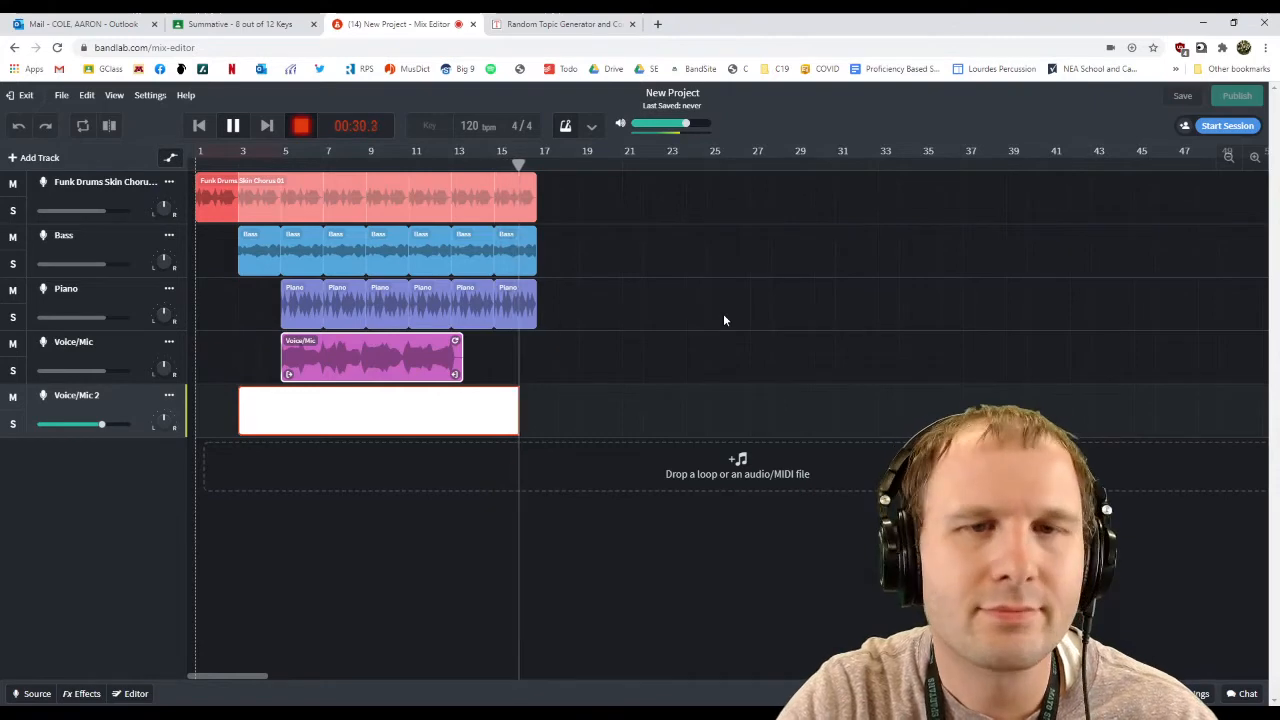
{"action": "key", "text": "space"}
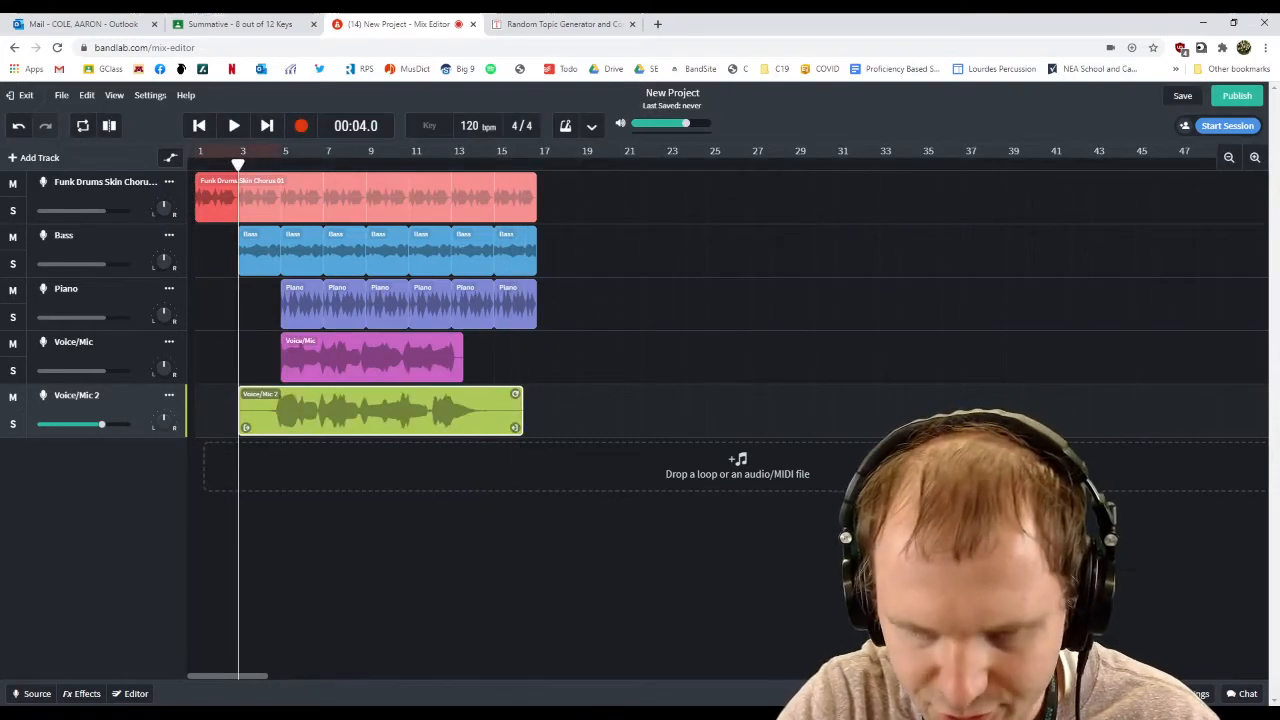
Mute the first Voice/Mic track and play back the new vocal take from between bars 3 and 5 to the end of the drums
{"action": "left_click_drag", "start_coordinate": [238, 163], "coordinate": [267, 163]}
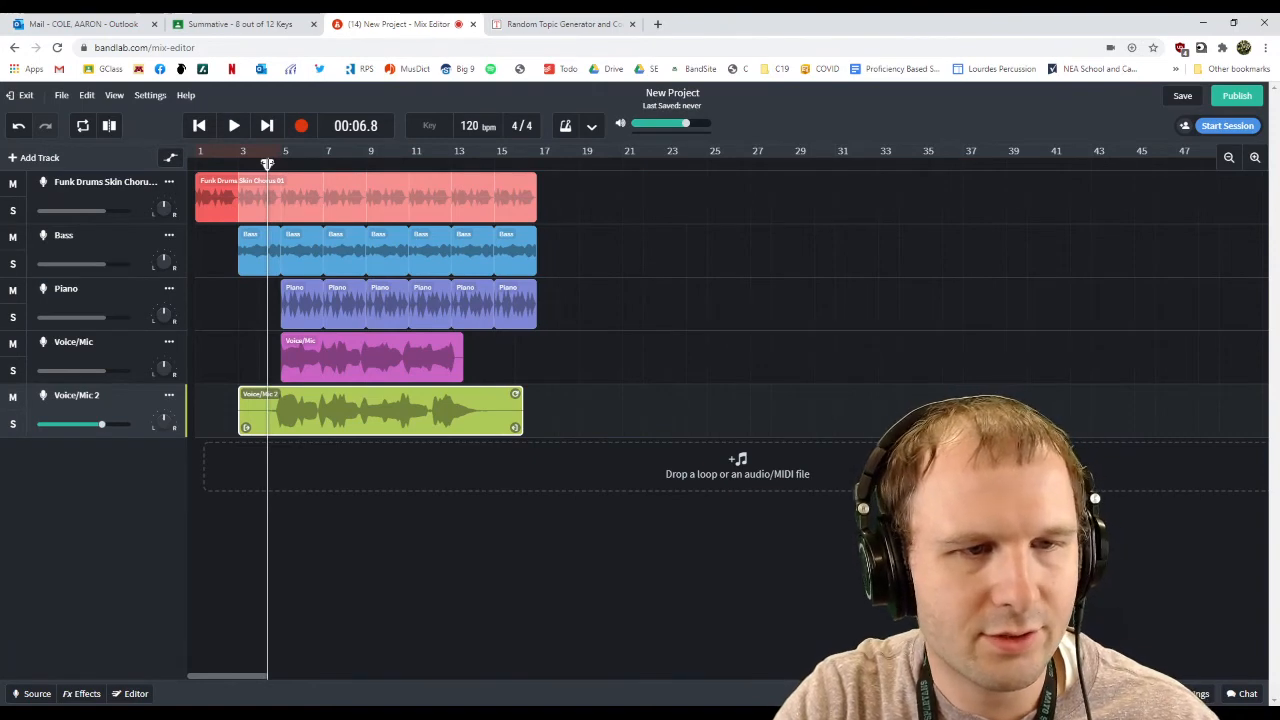
{"action": "left_click", "coordinate": [12, 343]}
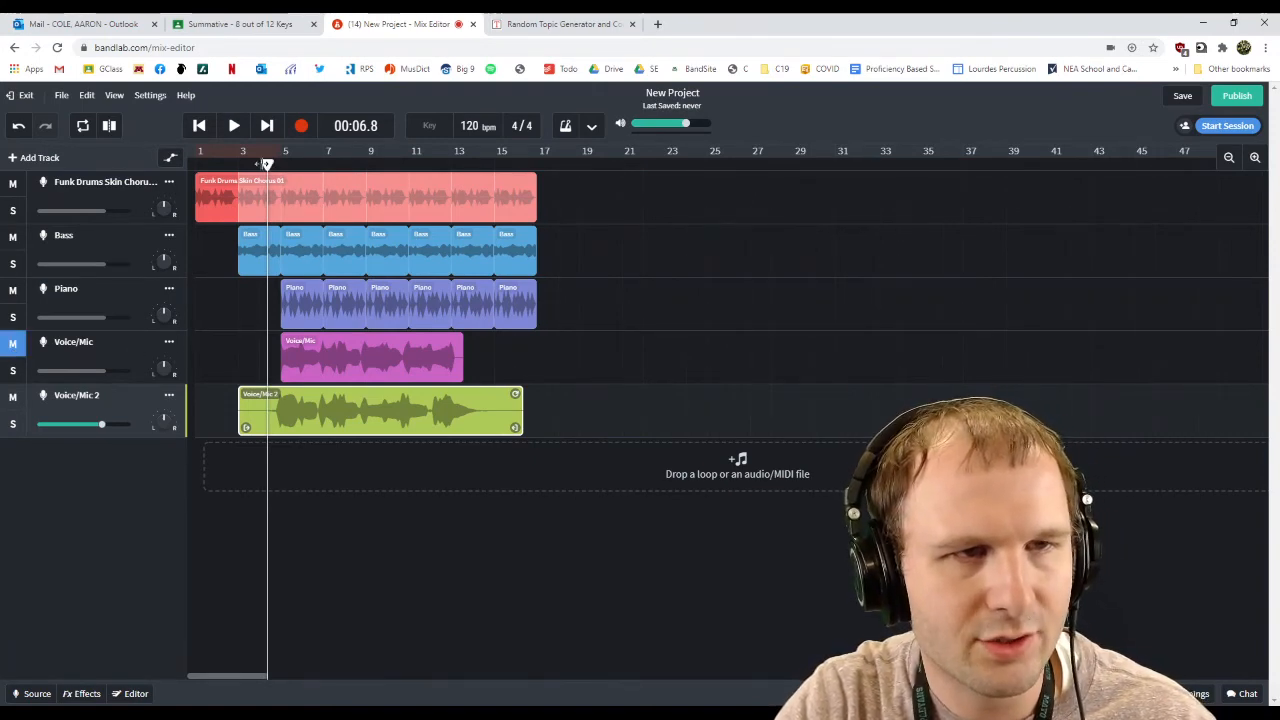
{"action": "left_click_drag", "start_coordinate": [267, 163], "coordinate": [251, 163]}
{"action": "key", "text": "space"}
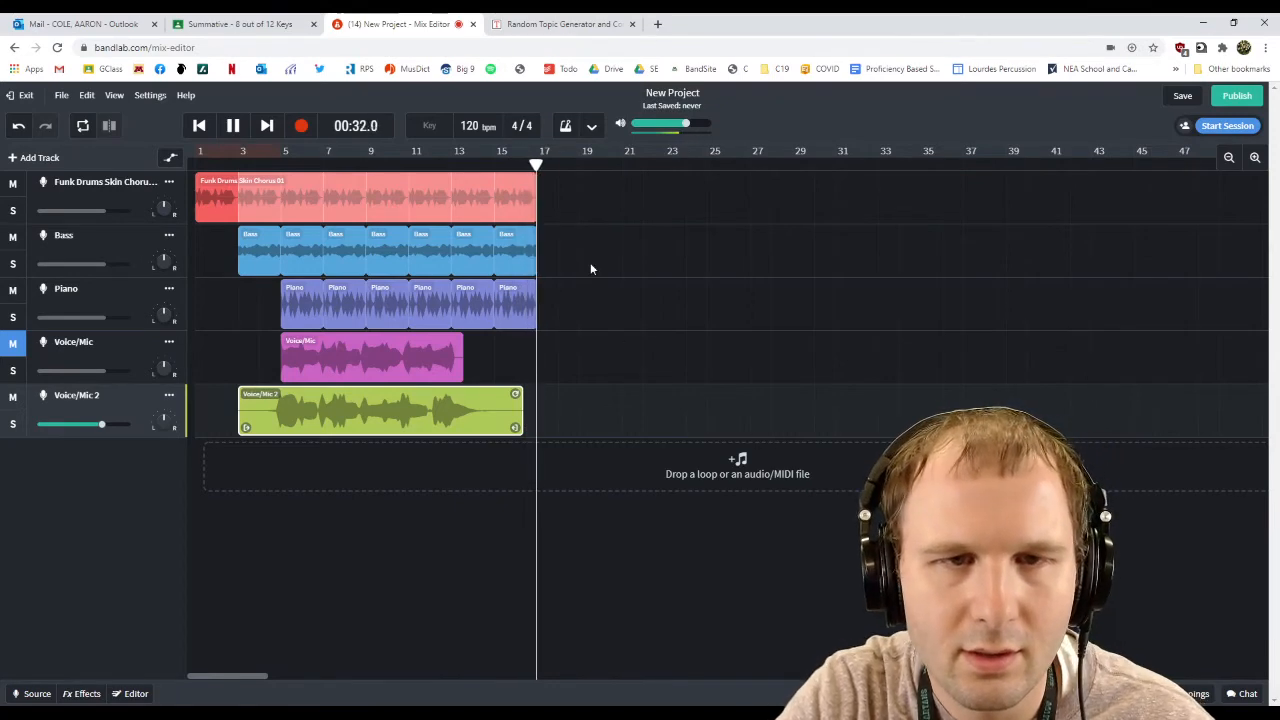
{"action": "key", "text": "space"}
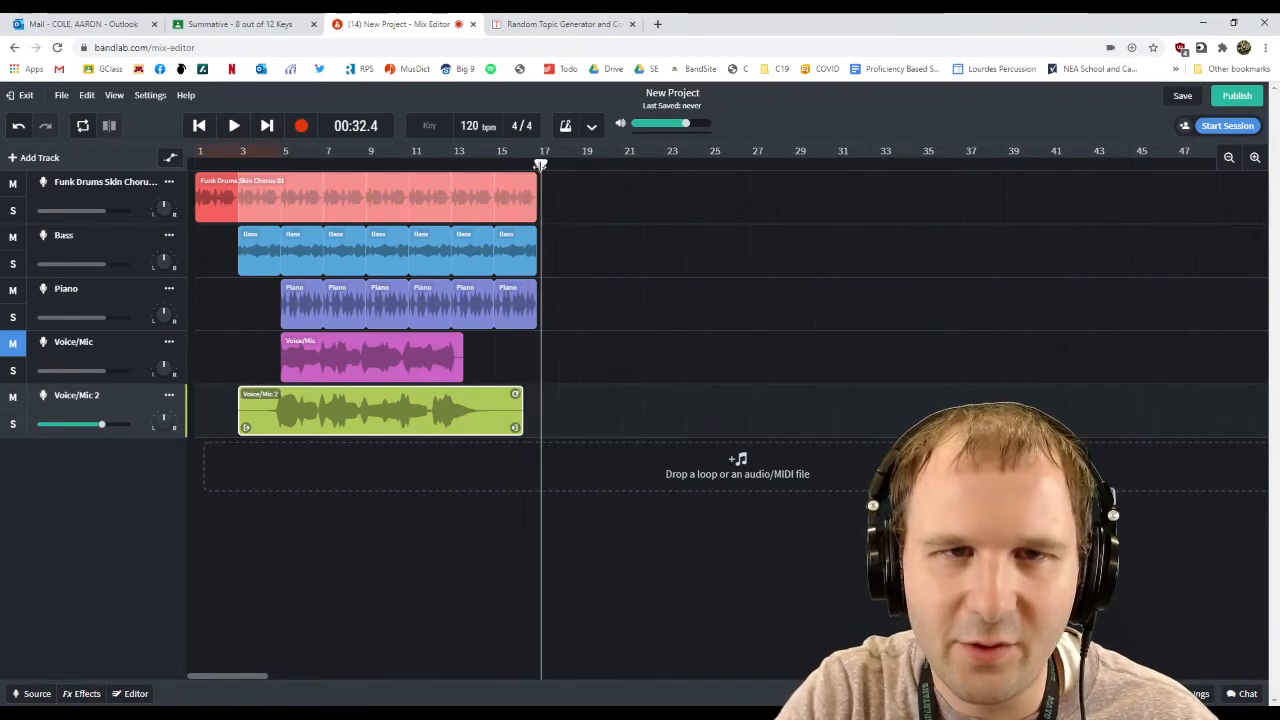
Search the loop library for "one shot" and add the Vinyl Tone 03 loop to the drum track at bar 17, right after the drum loop
{"action": "left_click_drag", "start_coordinate": [540, 164], "coordinate": [537, 165]}
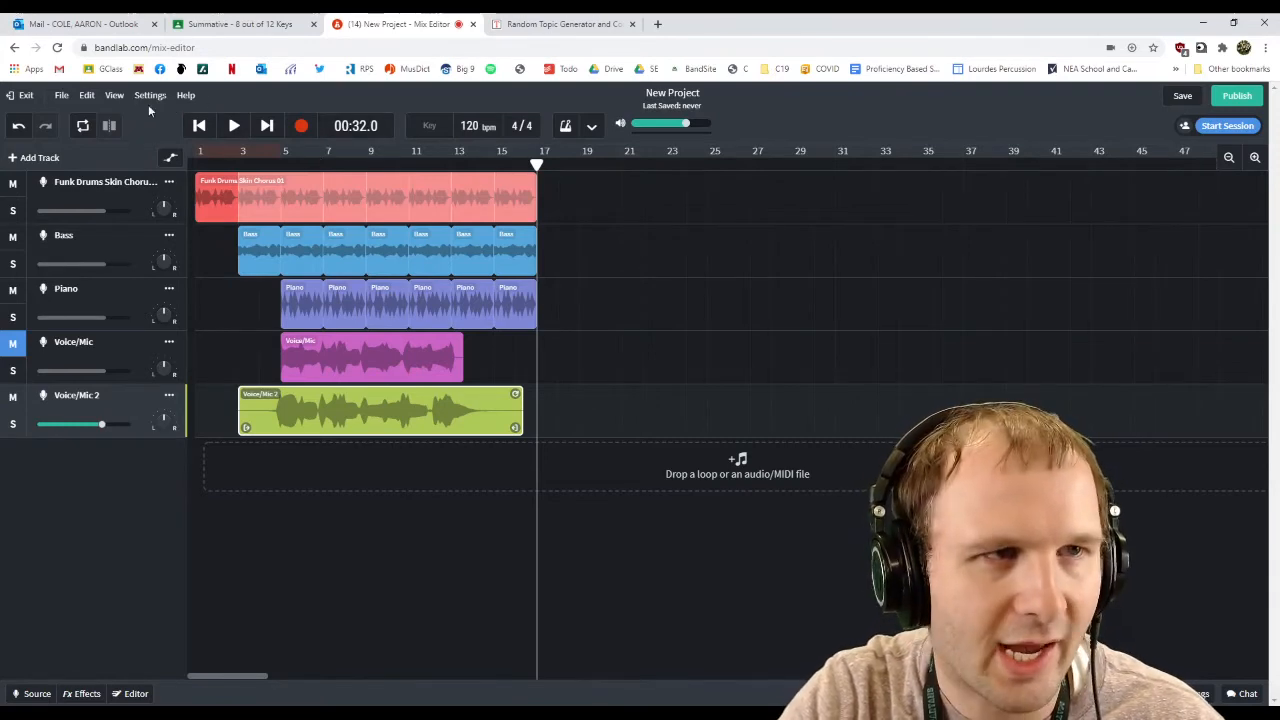
{"action": "left_click", "coordinate": [120, 95]}
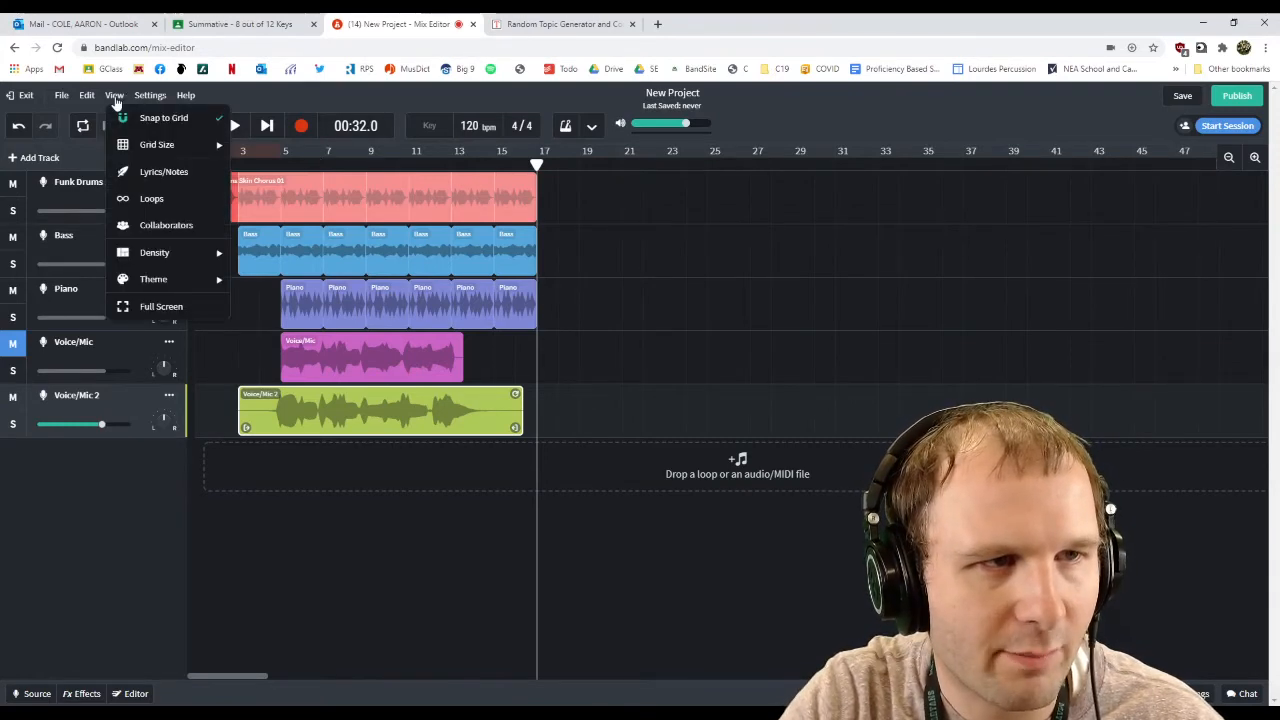
{"action": "left_click", "coordinate": [152, 200]}
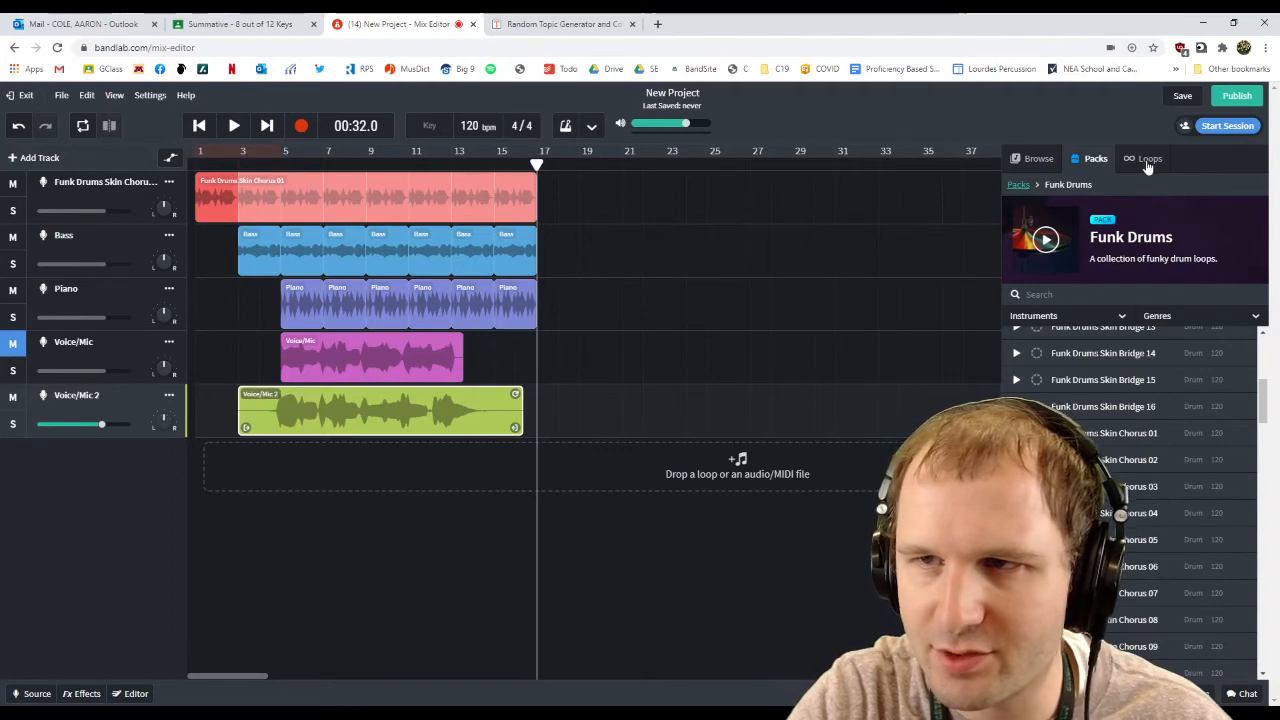
{"action": "left_click", "coordinate": [1148, 160]}
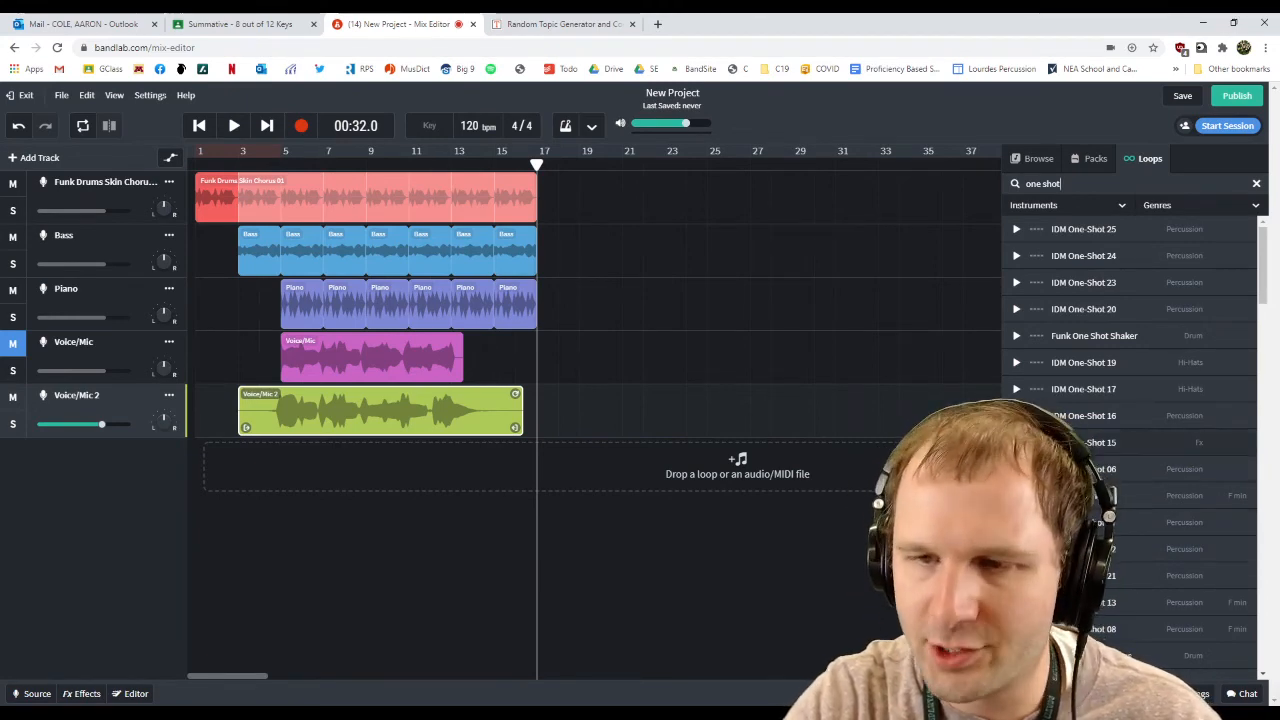
{"action": "scroll", "coordinate": [1130, 440], "scroll_direction": "down", "scroll_amount": 10}
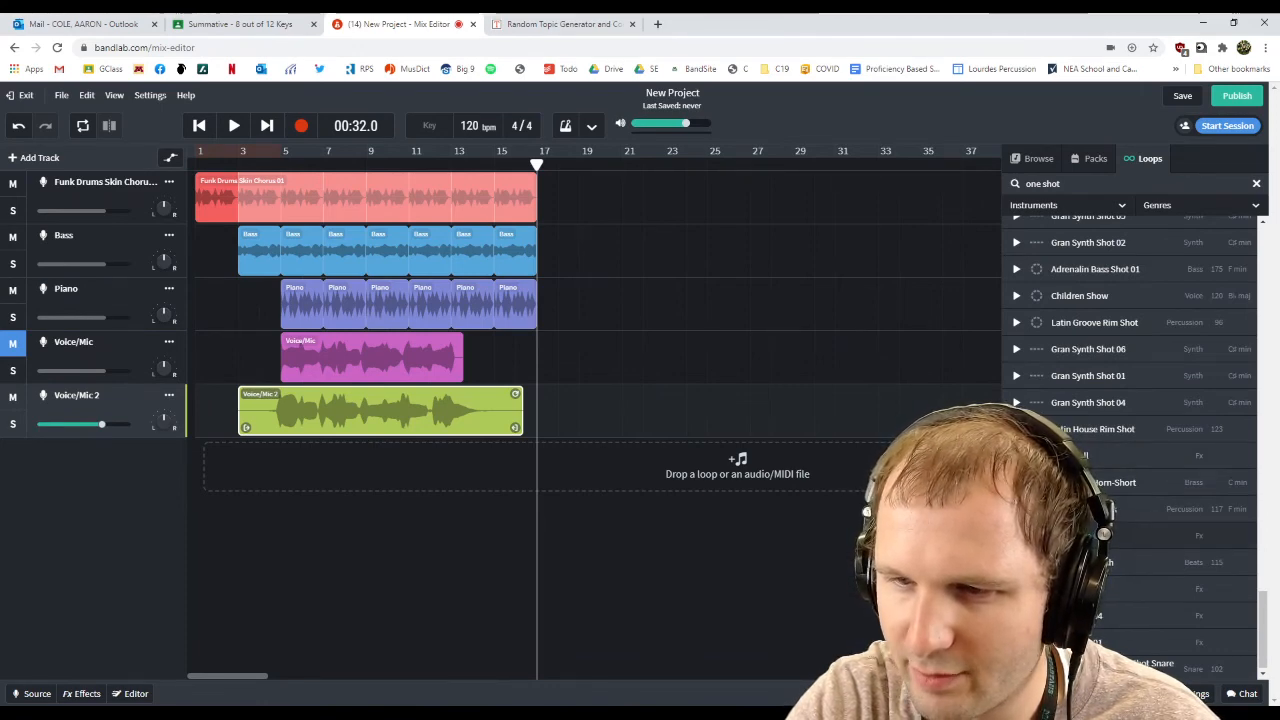
{"action": "left_click_drag", "start_coordinate": [1050, 455], "coordinate": [556, 200]}
Play back the song's ending from 00:28.0 into the Vinyl Tone 03 clip, stopping at 00:36.3
{"action": "left_click", "coordinate": [495, 172]}
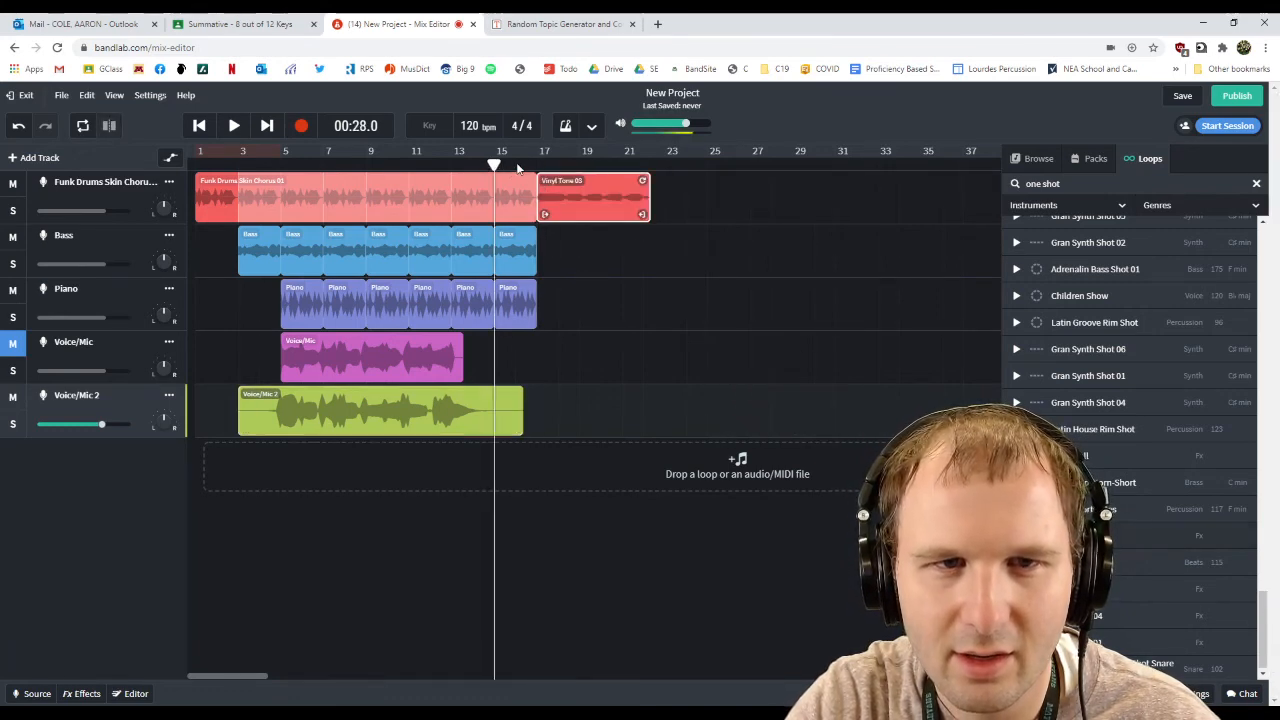
{"action": "key", "text": "space"}
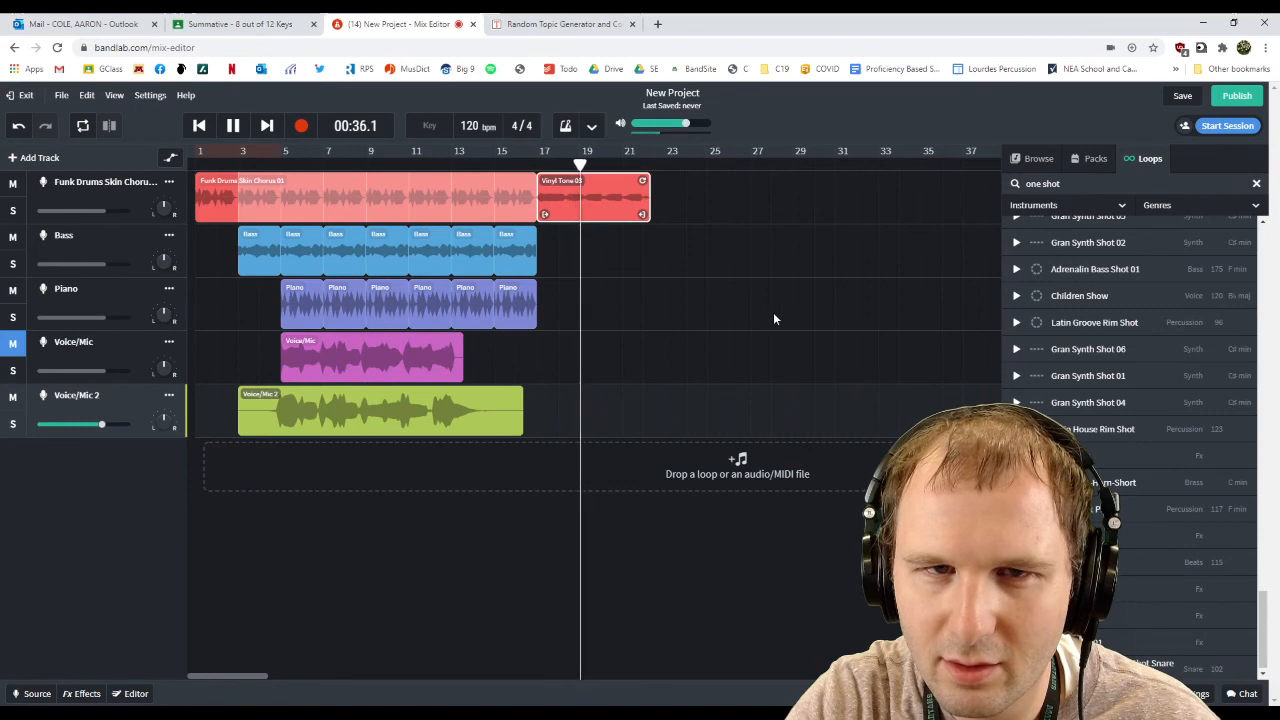
{"action": "key", "text": "space"}
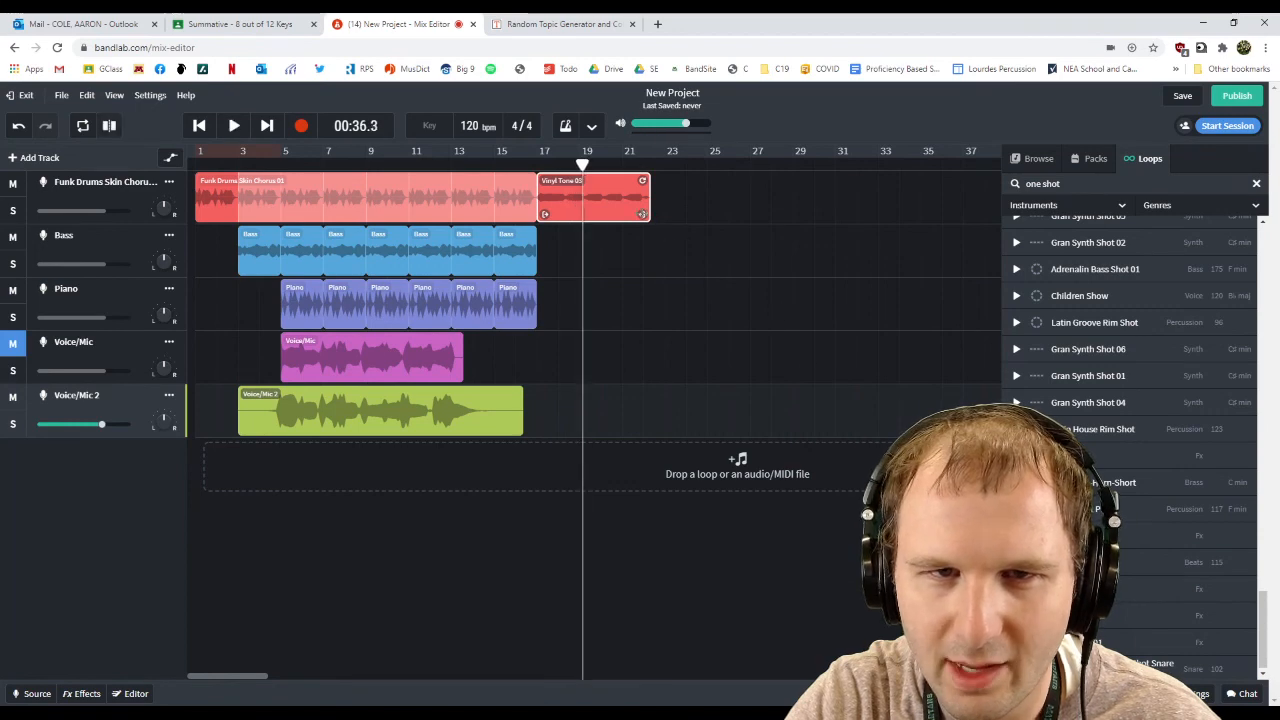
Clear the loop search, close the loop library and trim the end of the Vinyl Tone 03 clip to the playhead at 00:36.3
{"action": "left_click", "coordinate": [1256, 183]}
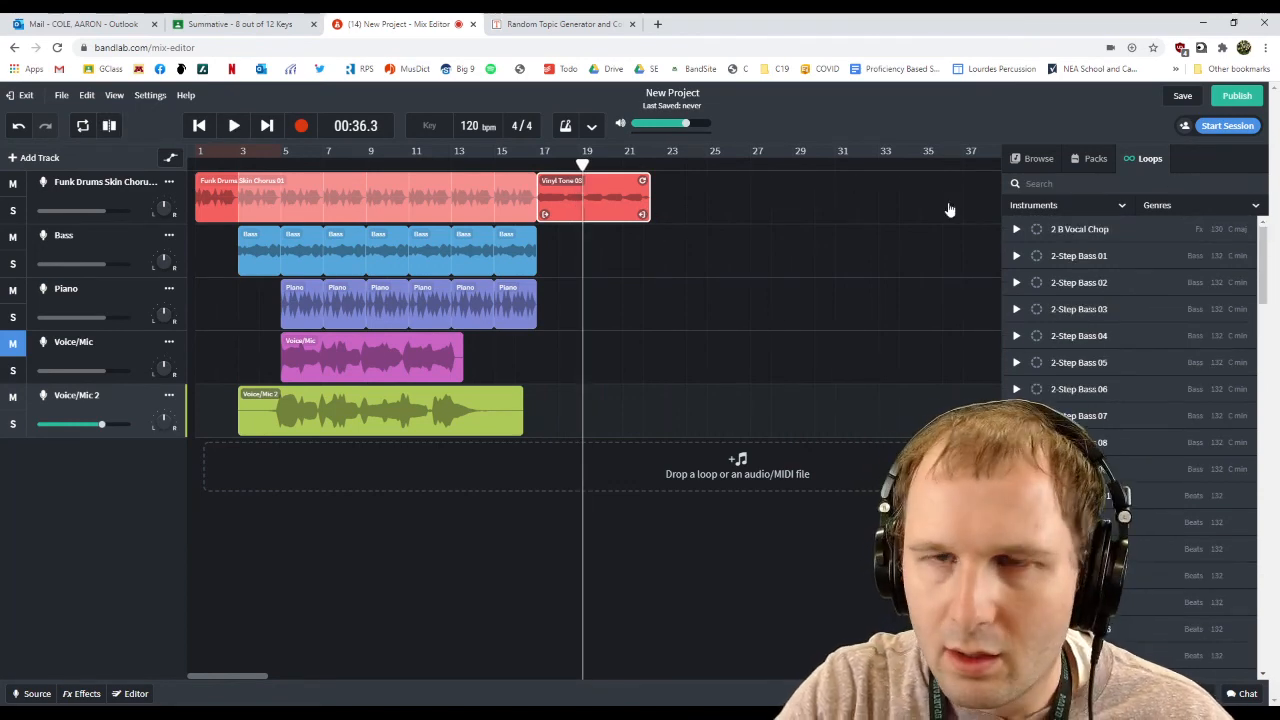
{"action": "left_click", "coordinate": [114, 95]}
{"action": "left_click", "coordinate": [150, 160]}
{"action": "left_click", "coordinate": [1255, 157]}
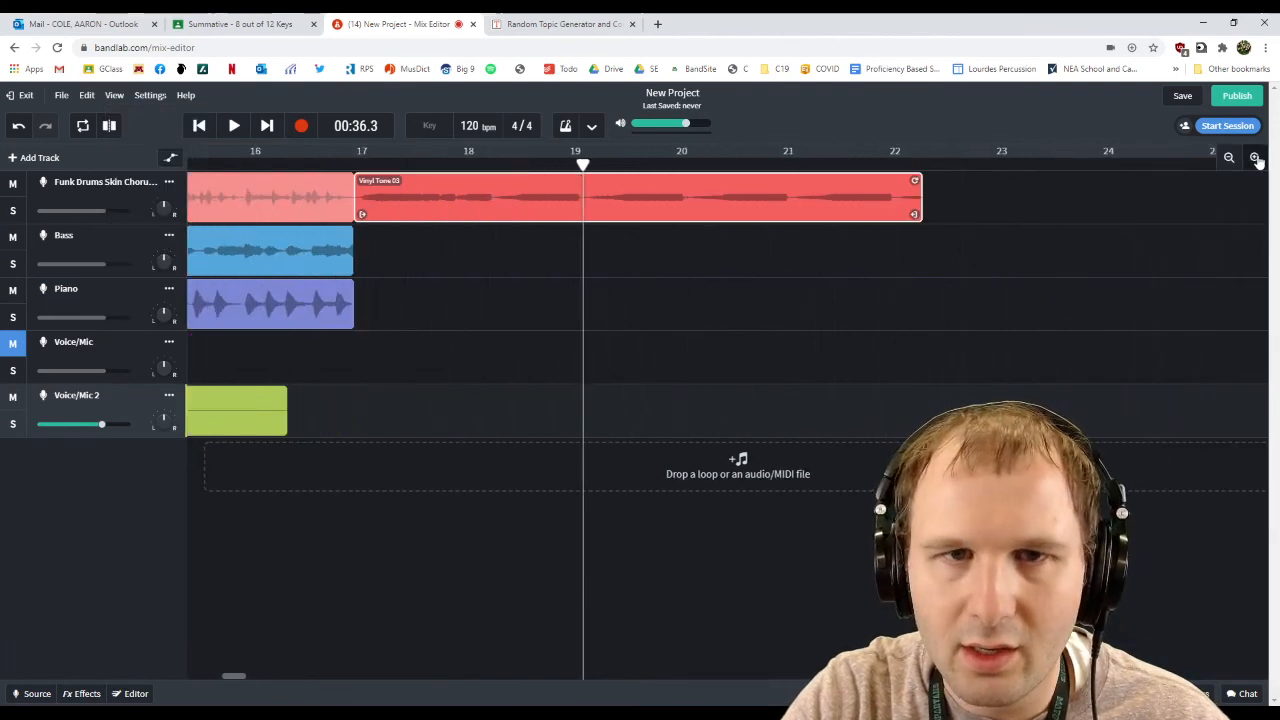
{"action": "left_click", "coordinate": [1255, 157]}
{"action": "left_click", "coordinate": [1231, 159]}
{"action": "left_click_drag", "start_coordinate": [916, 214], "coordinate": [540, 211]}
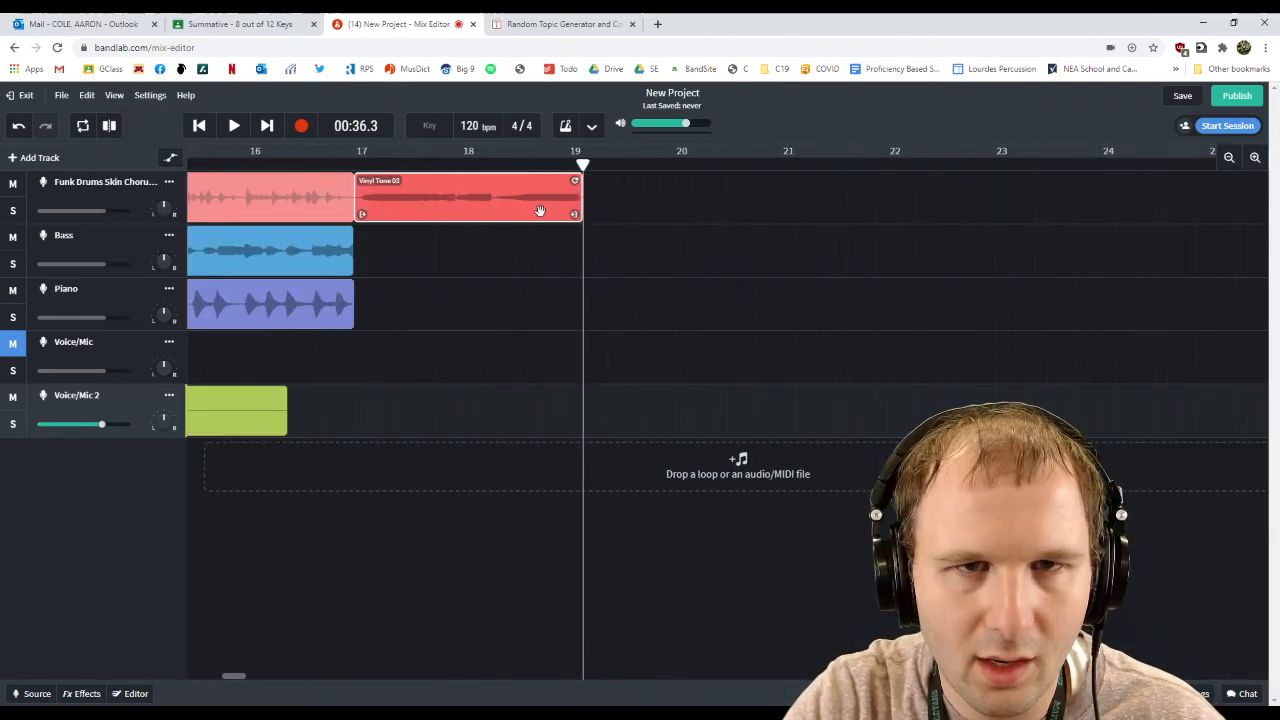
{"action": "left_click", "coordinate": [1229, 157]}
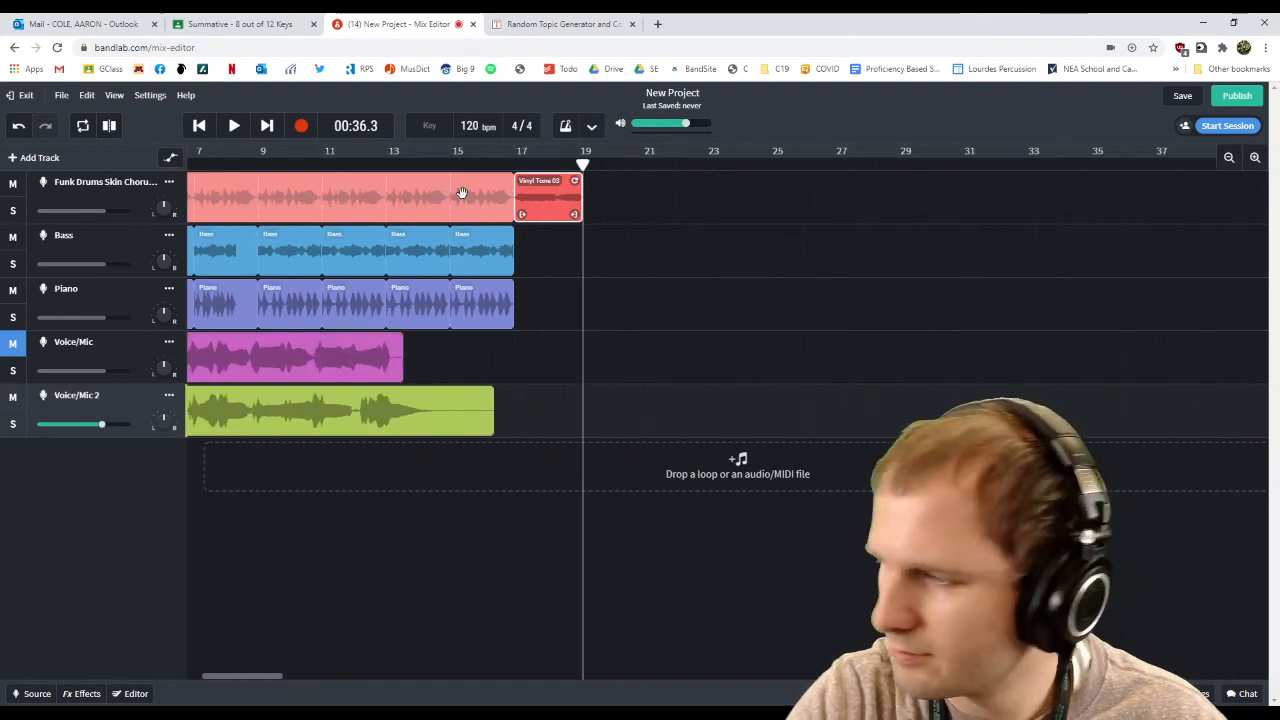